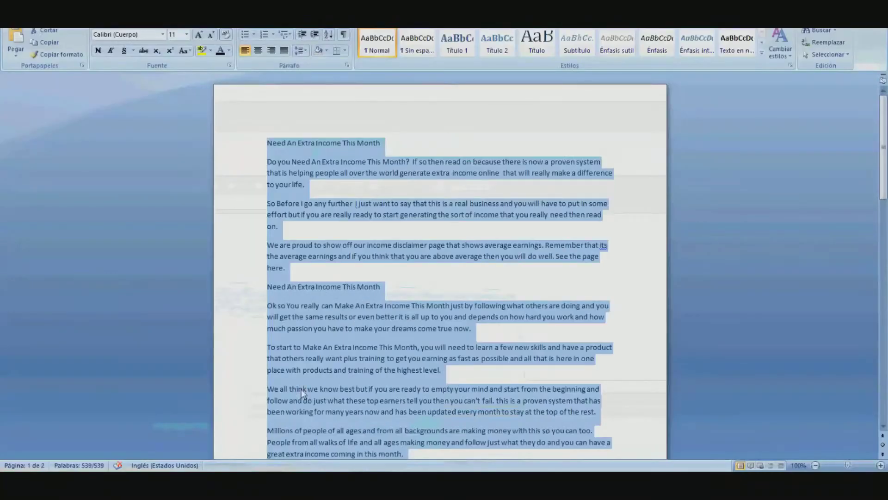
Copy the whole selected article from Word and paste it into the body of the new Kalatu post.
right_click(318, 313)
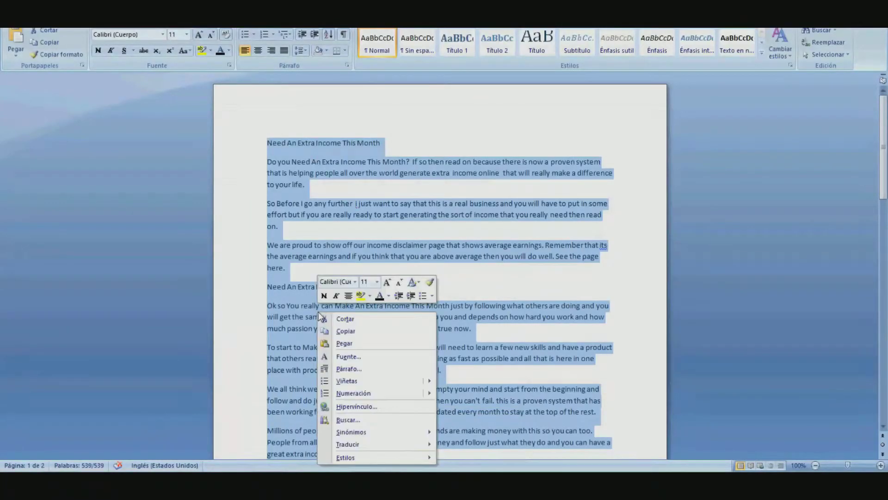
click(353, 332)
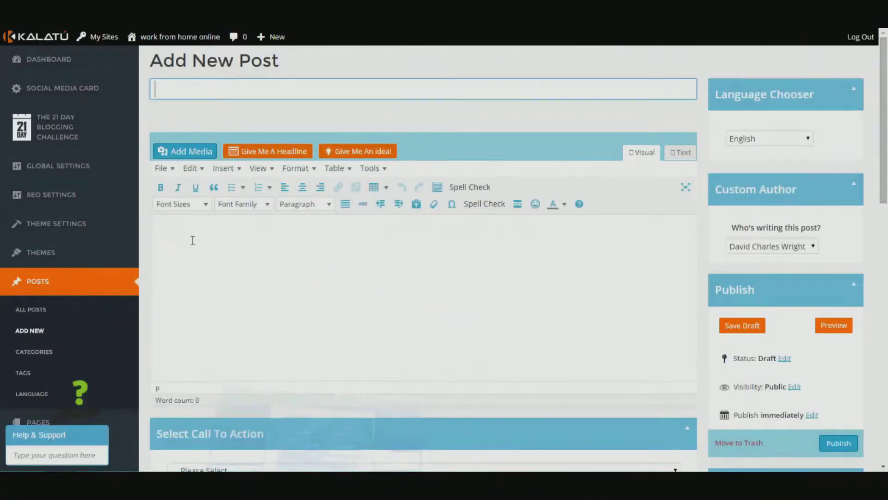
click(192, 241)
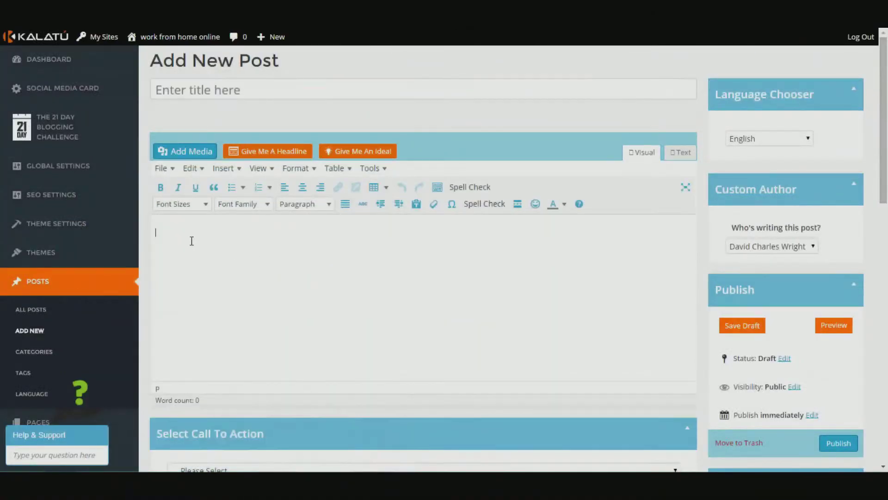
right_click(192, 241)
click(207, 303)
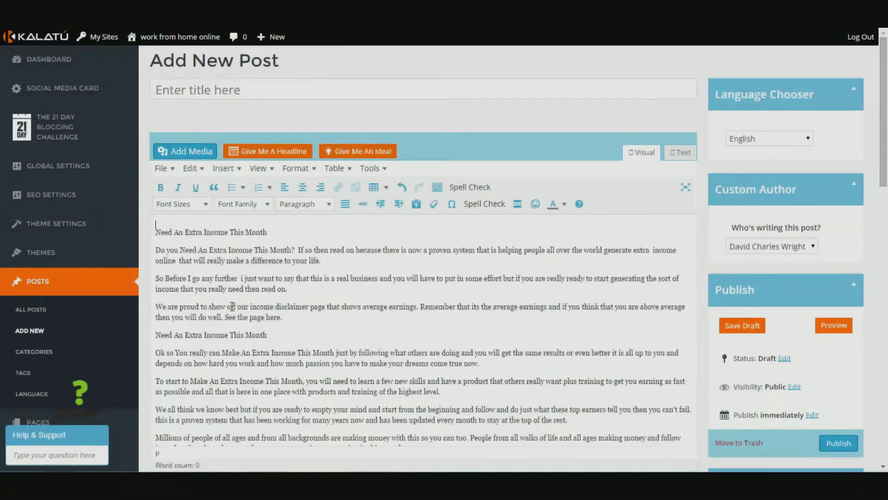
scroll(325, 370, down, 6)
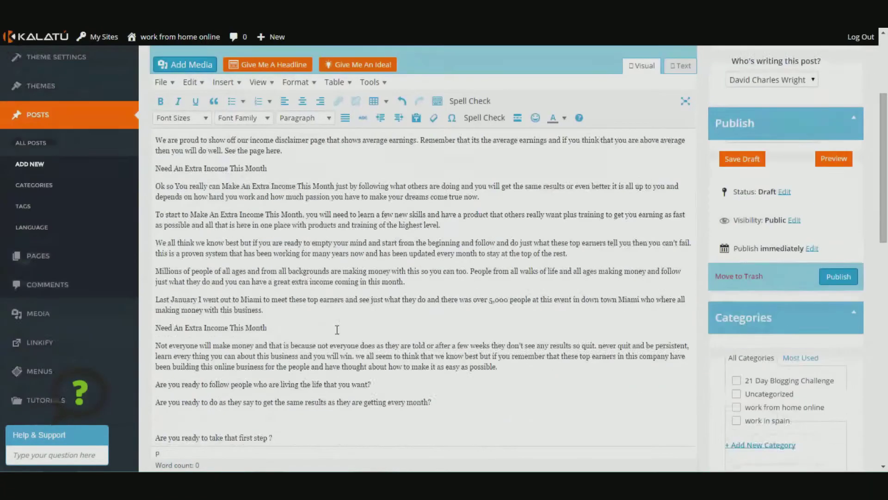
scroll(343, 322, up, 6)
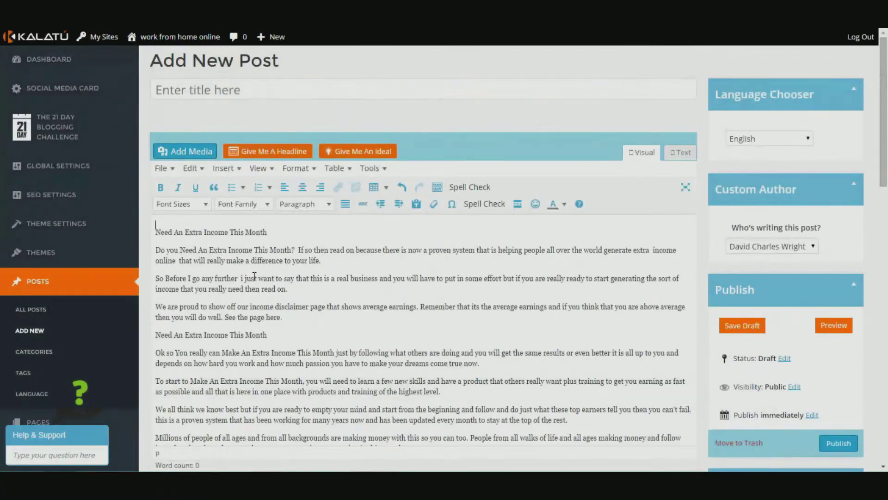
Copy the article's first line, "Need An Extra Income This Month", into the post title.
drag(279, 231, 158, 231)
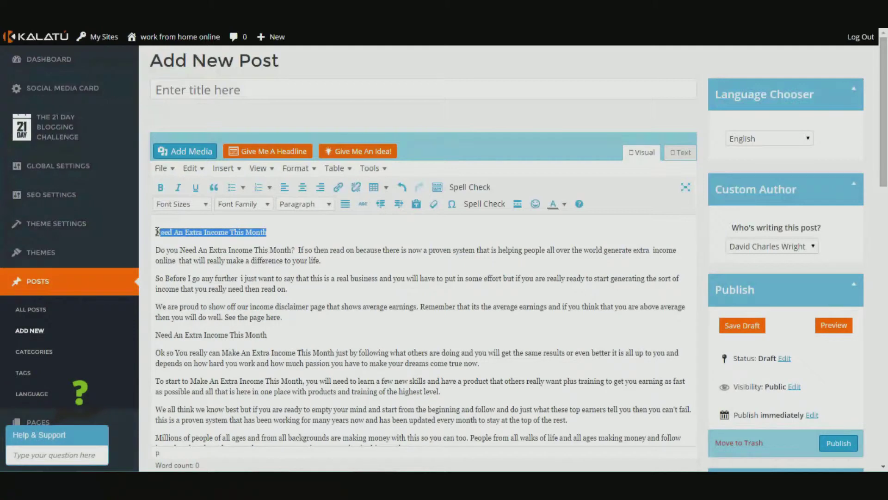
right_click(159, 233)
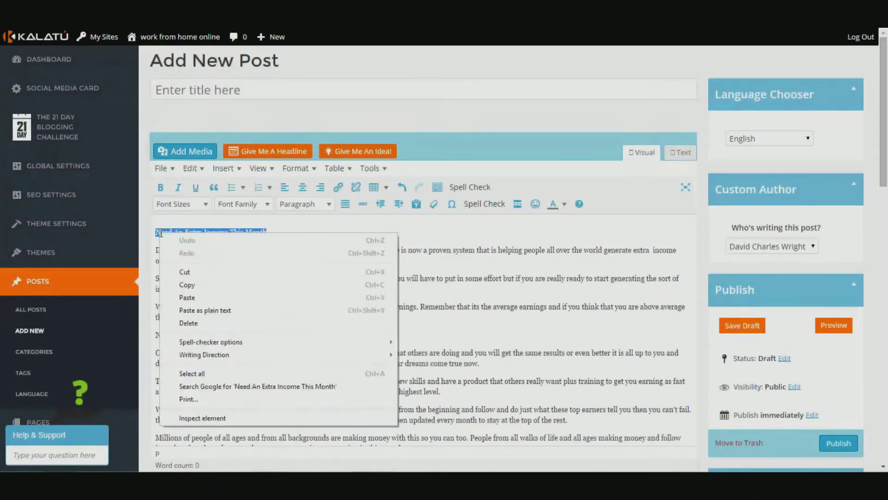
click(193, 277)
click(254, 91)
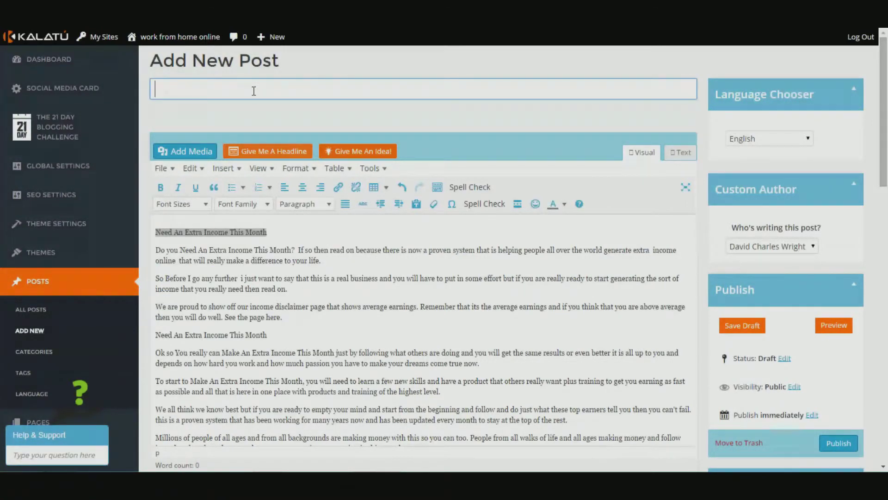
right_click(254, 91)
click(280, 156)
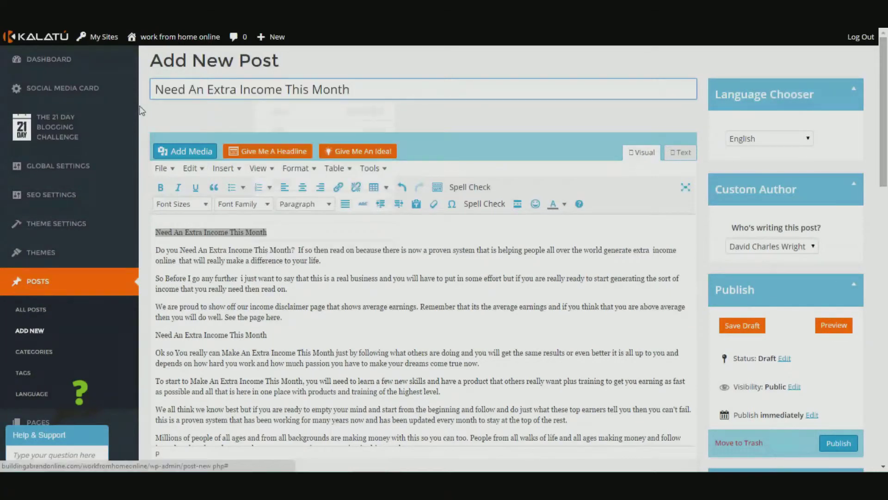
Format the opening line "Need An Extra Income This Month" in the post body as Heading 1.
click(328, 204)
click(331, 290)
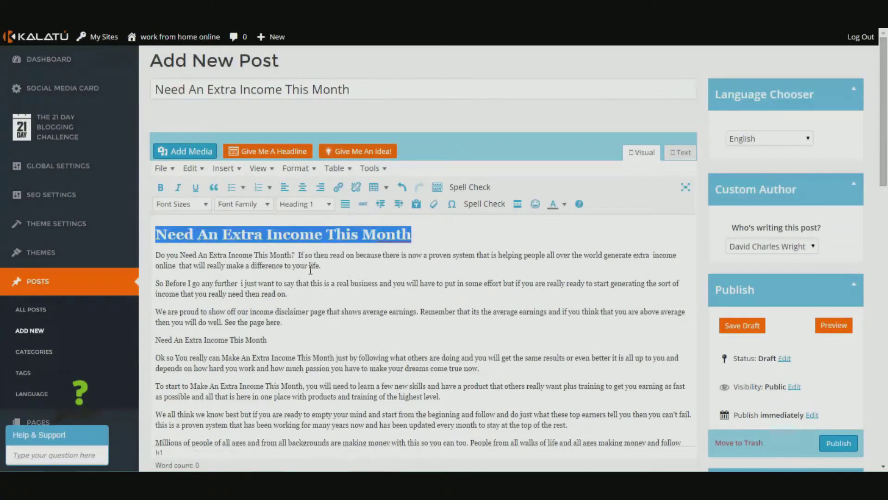
click(414, 255)
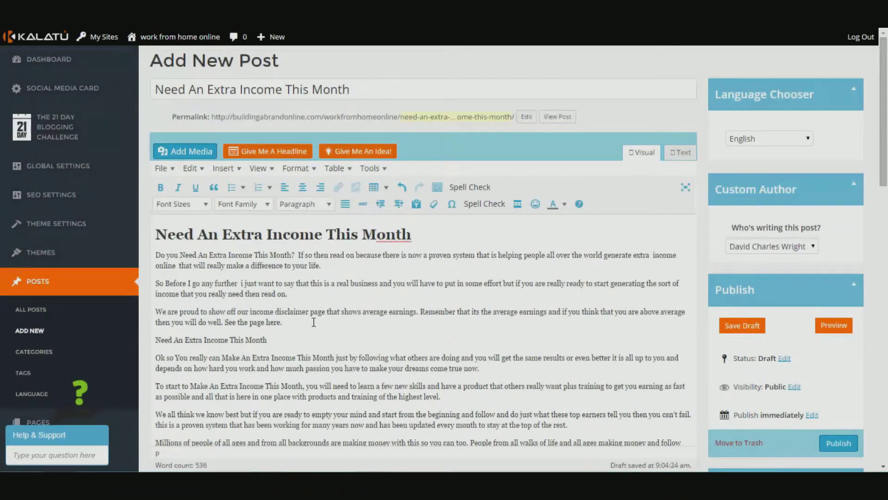
Format the second standalone "Need An Extra Income This Month" line as Heading 2.
drag(262, 341, 154, 342)
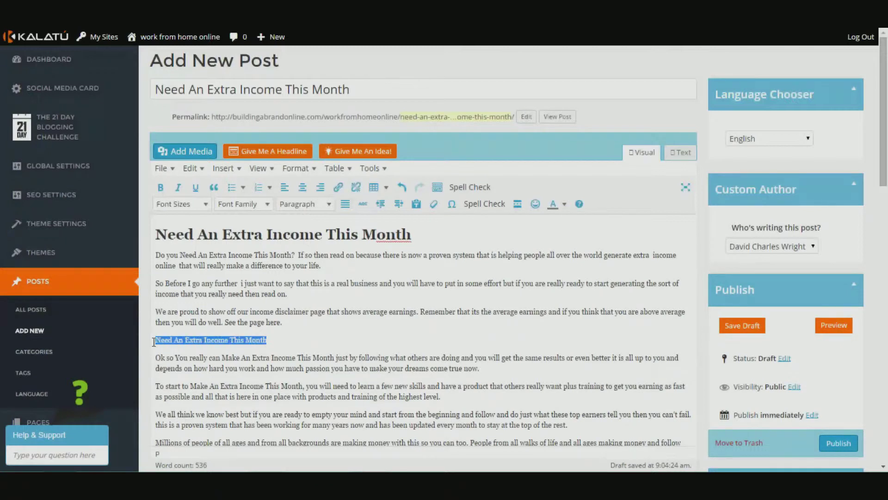
click(326, 204)
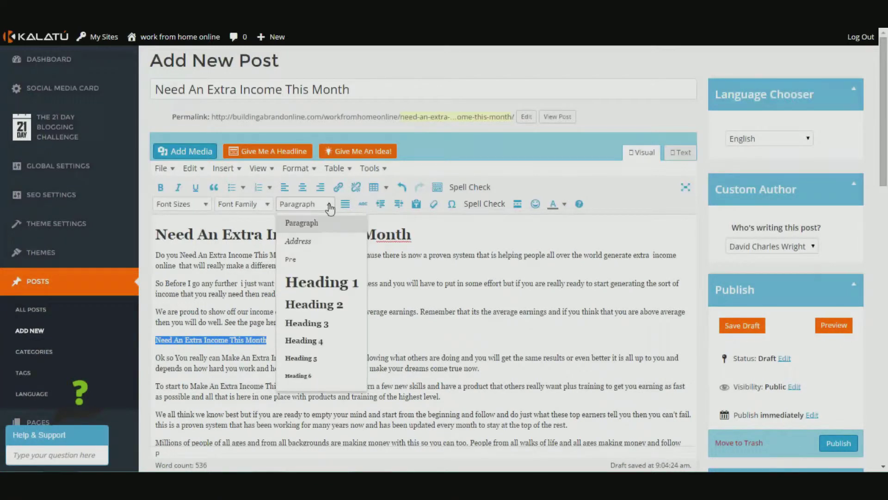
click(321, 306)
click(383, 336)
Format the third standalone "Need An Extra Income This Month" line as Heading 3 and save the post as a draft.
scroll(379, 327, down, 2)
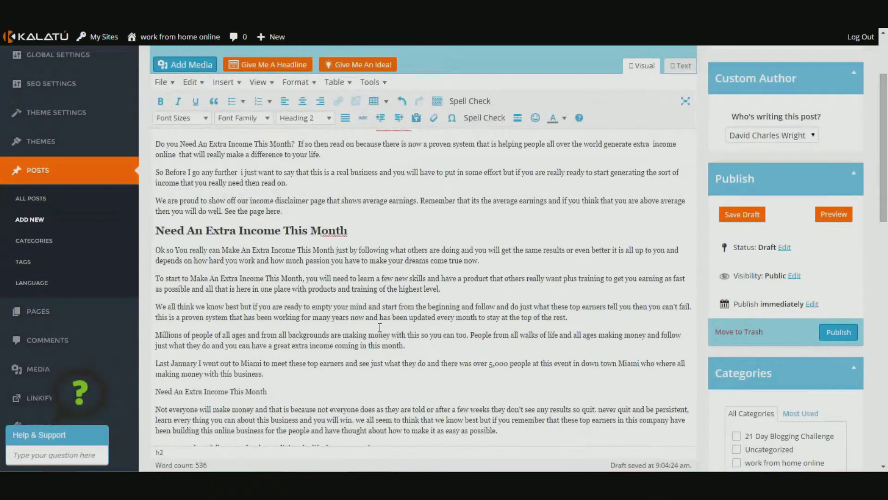
drag(277, 391, 157, 392)
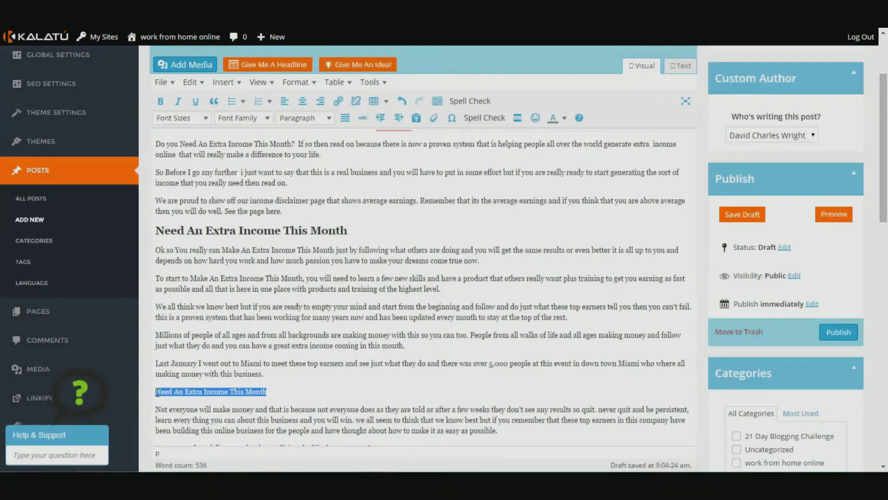
click(329, 118)
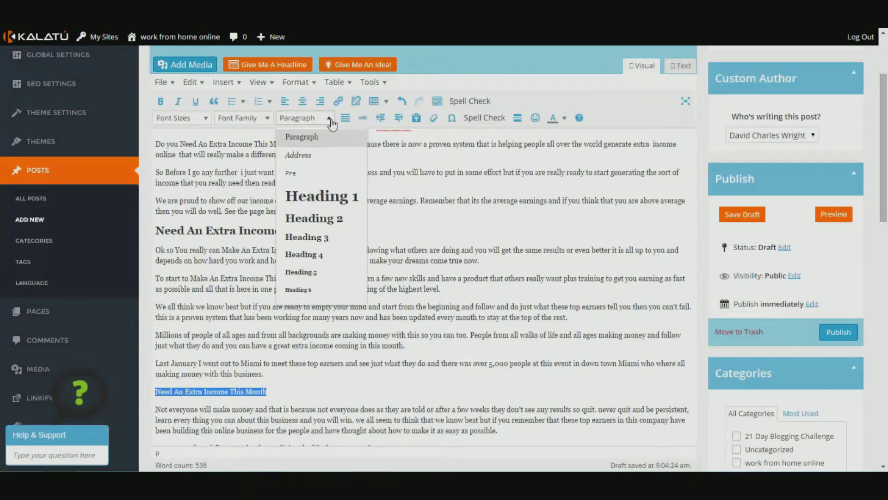
click(309, 237)
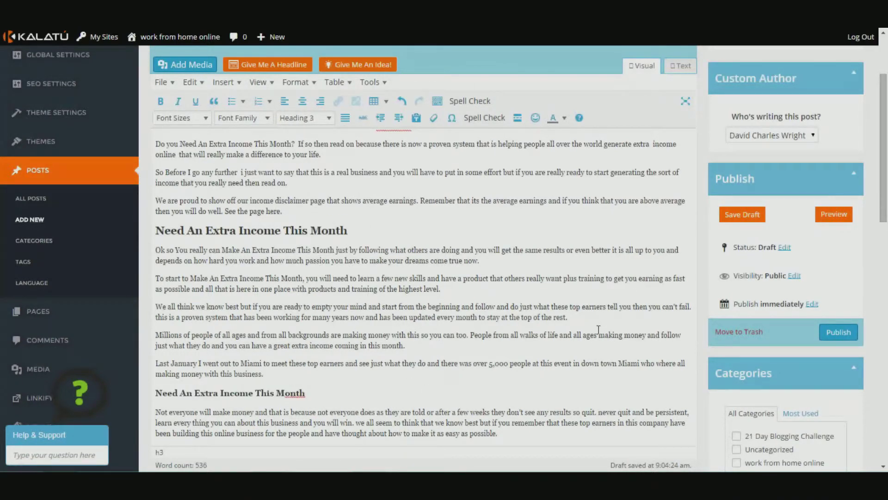
click(745, 215)
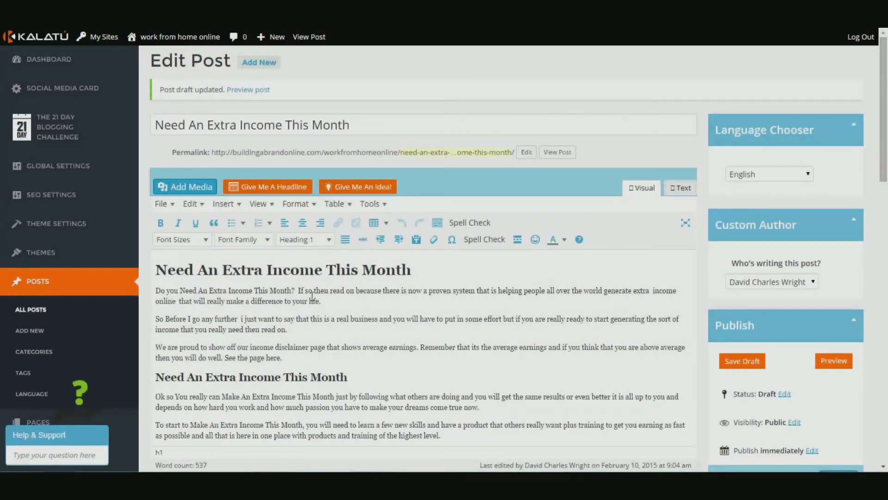
Make the phrase "Need An Extra Income This Month" bold in the first body paragraph.
scroll(312, 296, down, 5)
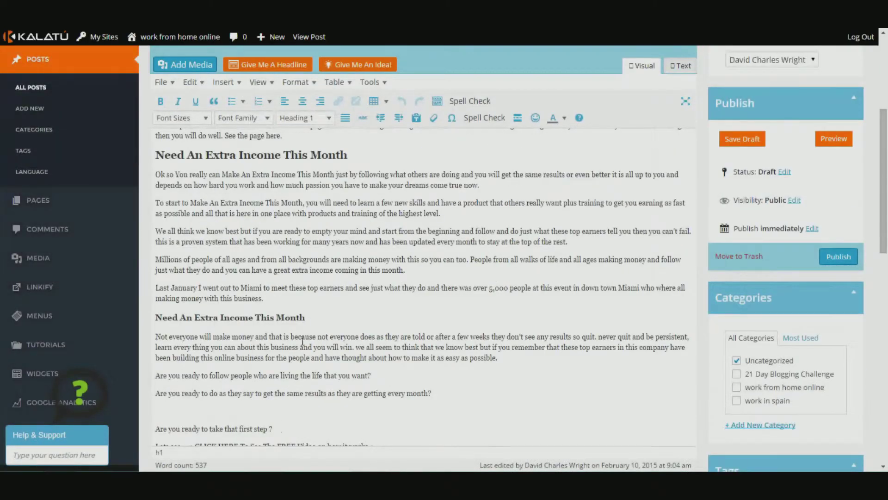
scroll(301, 324, up, 3)
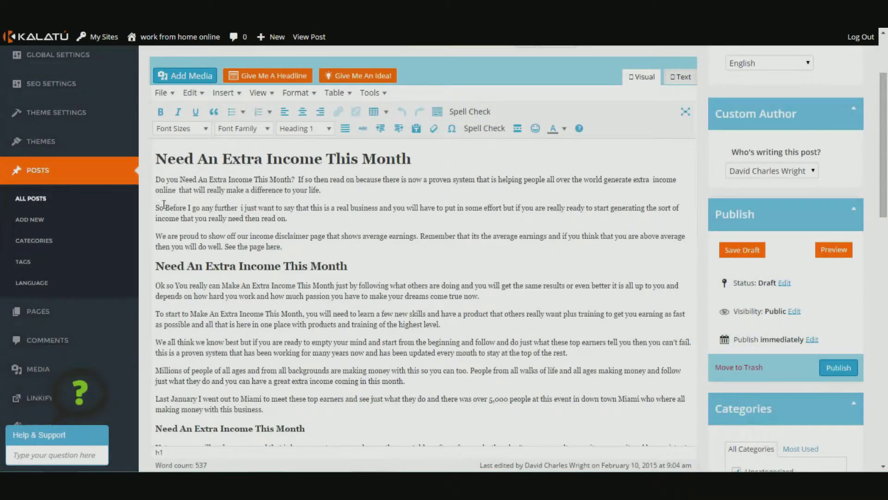
drag(292, 179, 182, 179)
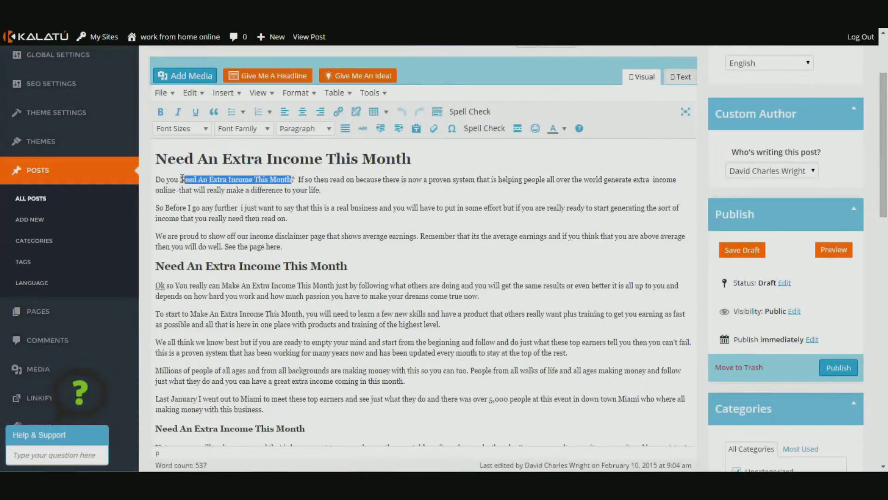
click(160, 112)
click(377, 258)
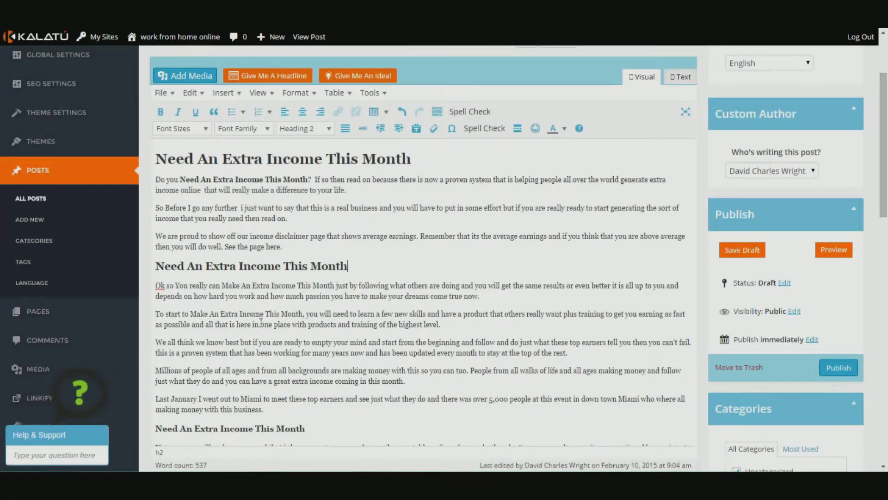
Italicize "An Extra Income This Month" in the paragraph beginning "To start to Make".
drag(303, 313, 218, 312)
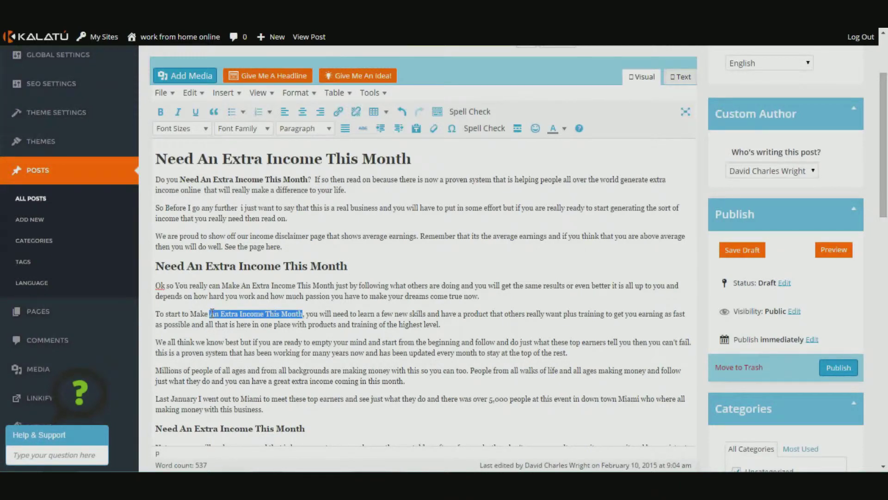
click(177, 112)
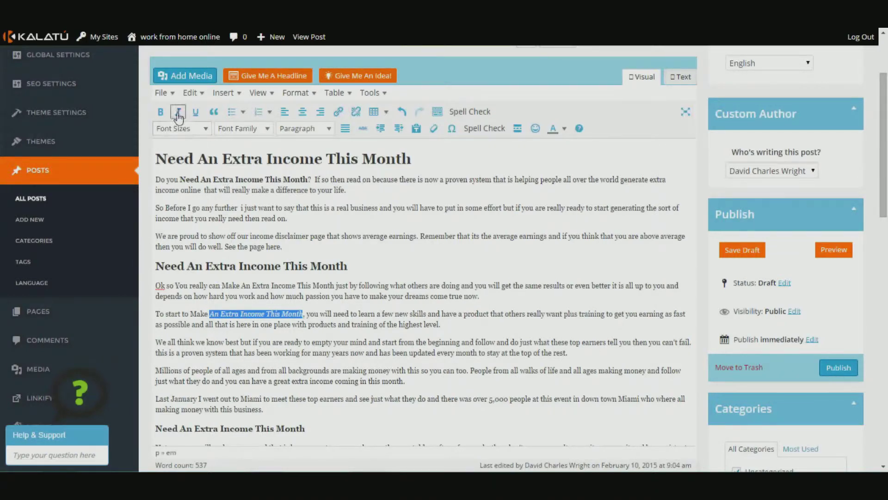
click(447, 323)
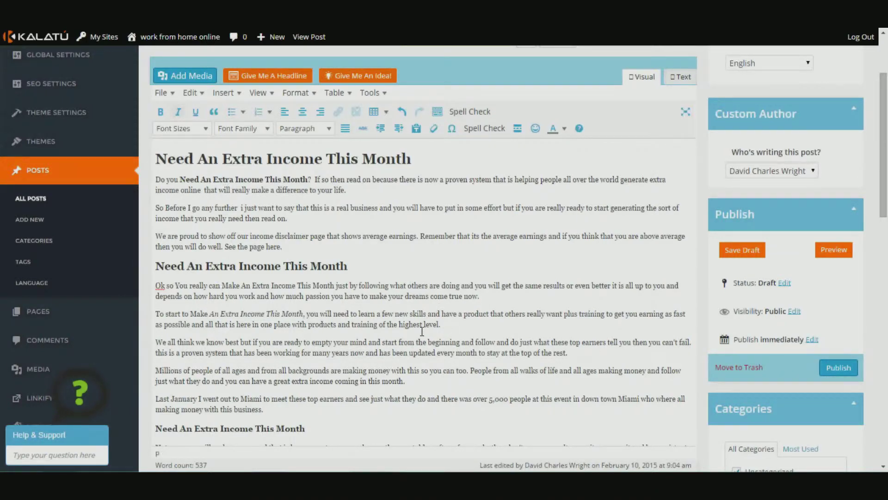
Add an empty line after the paragraph ending "See the page here.", above the Heading 2 line.
scroll(377, 351, down, 5)
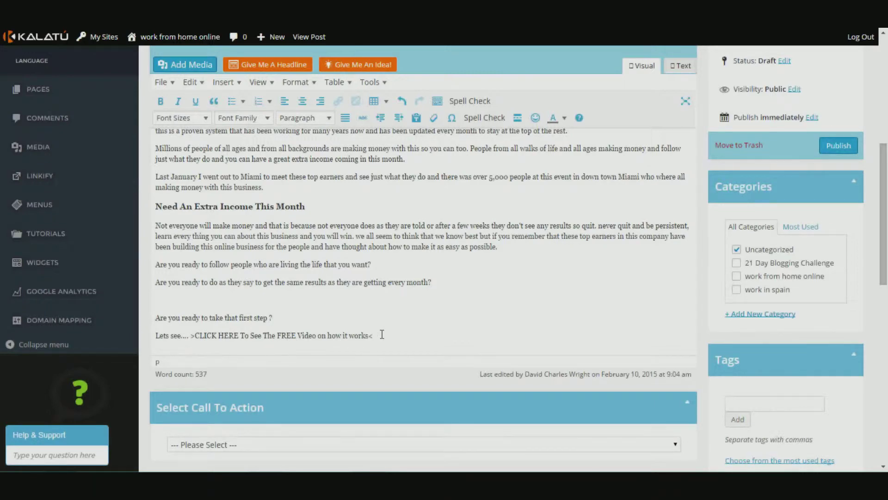
scroll(380, 333, up, 10)
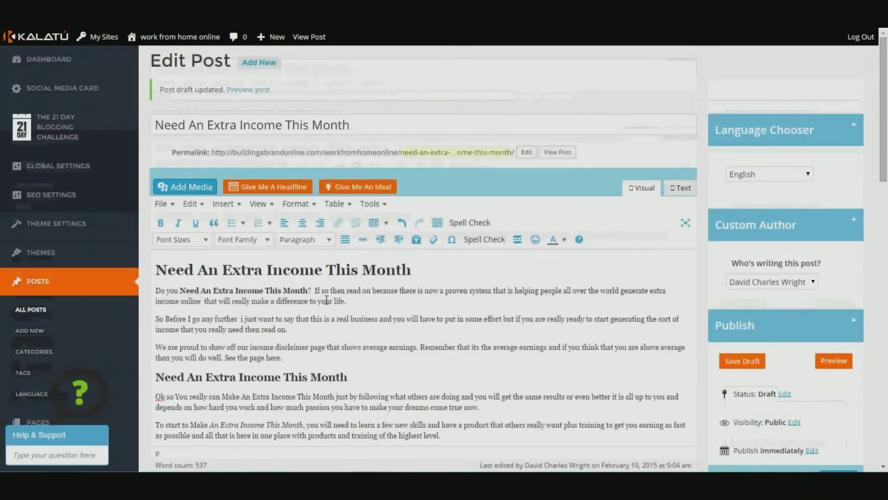
click(290, 358)
key(Return)
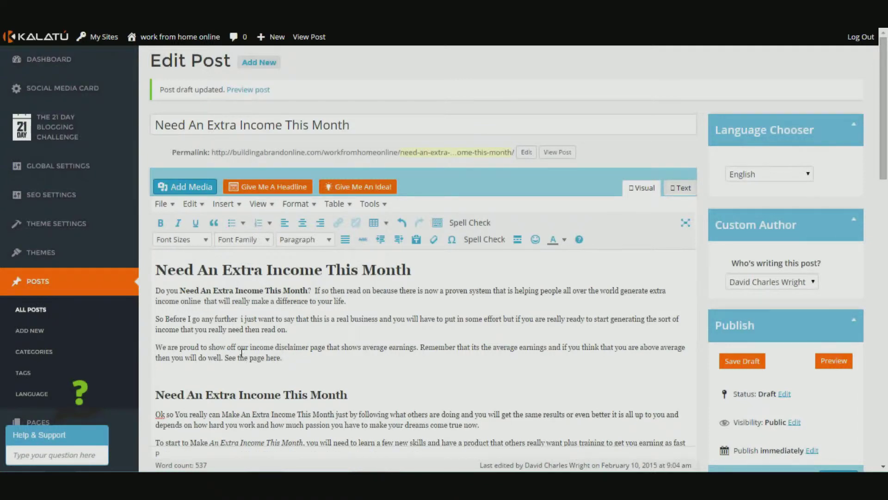
Open the media library for the post and select the money3.jpg image of the figure holding cash at a laptop.
click(186, 187)
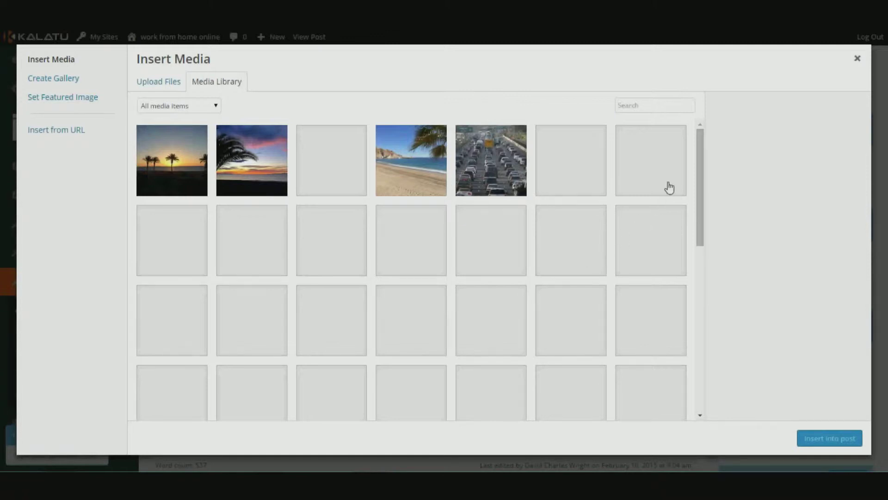
mouse_move(702, 156)
mouse_down()
mouse_move(709, 281)
mouse_move(717, 165)
mouse_up()
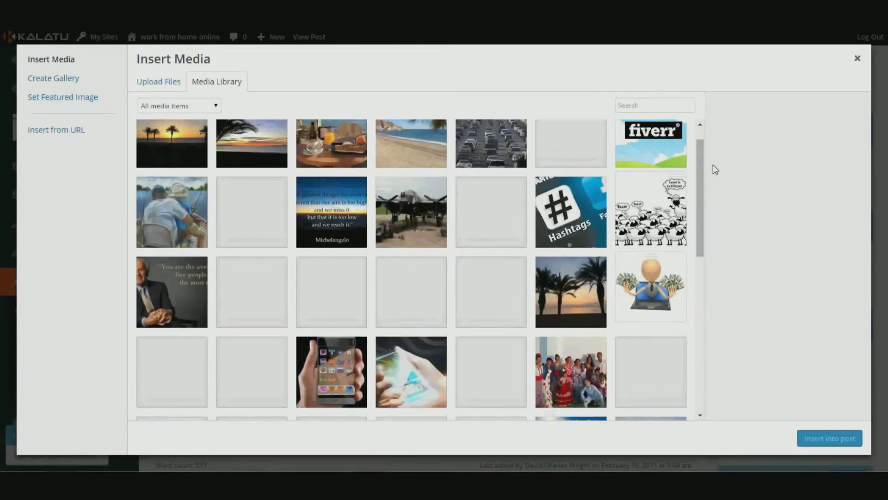
click(646, 297)
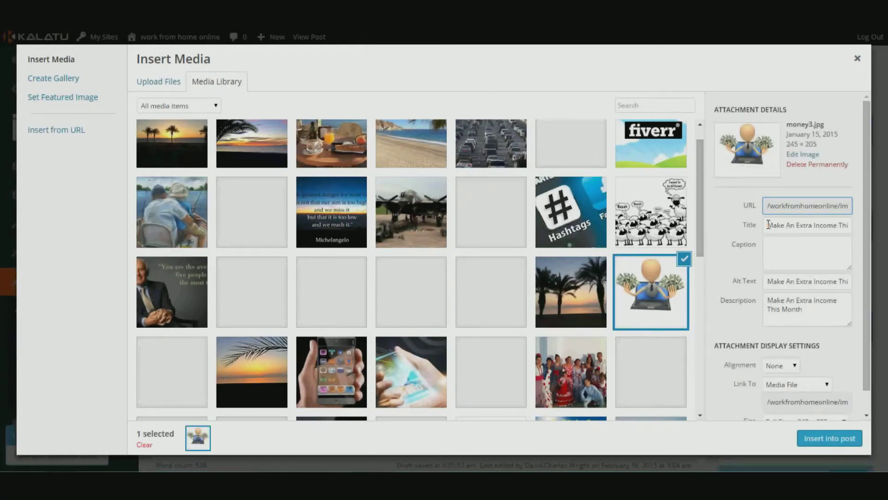
Replace the selected image's title with "need an extra income".
drag(768, 225, 845, 251)
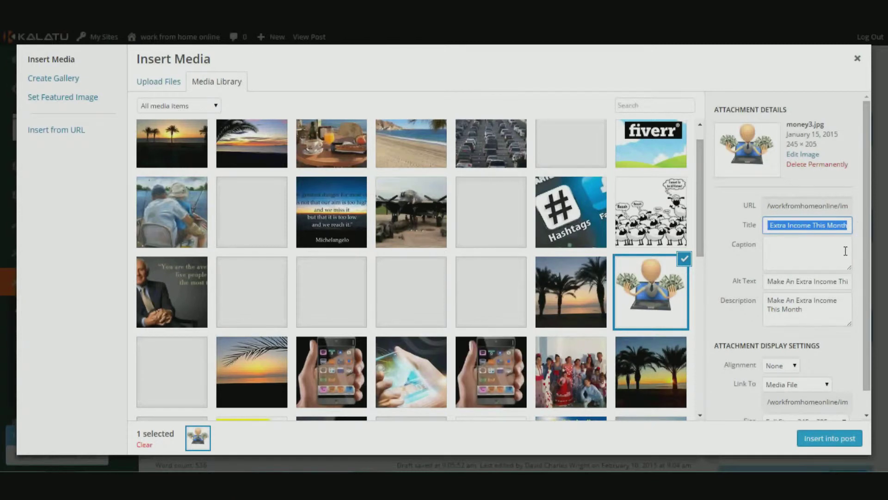
text(need an)
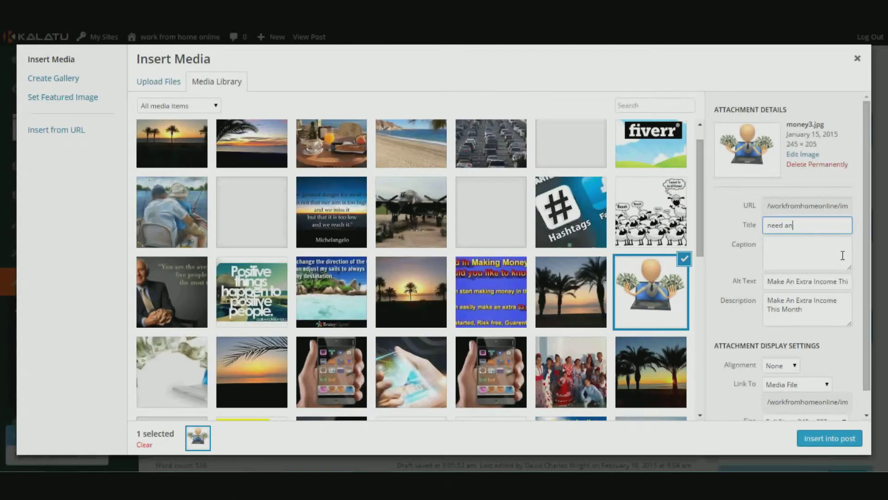
text( extra income)
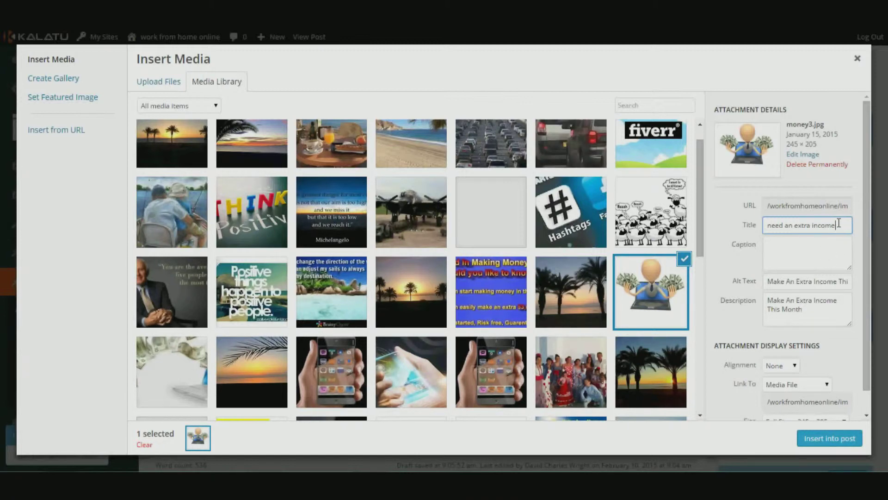
Copy the image's title and use "need an extra income" to replace both its alt text and its description.
drag(839, 225, 764, 225)
key(ctrl+c)
right_click(746, 226)
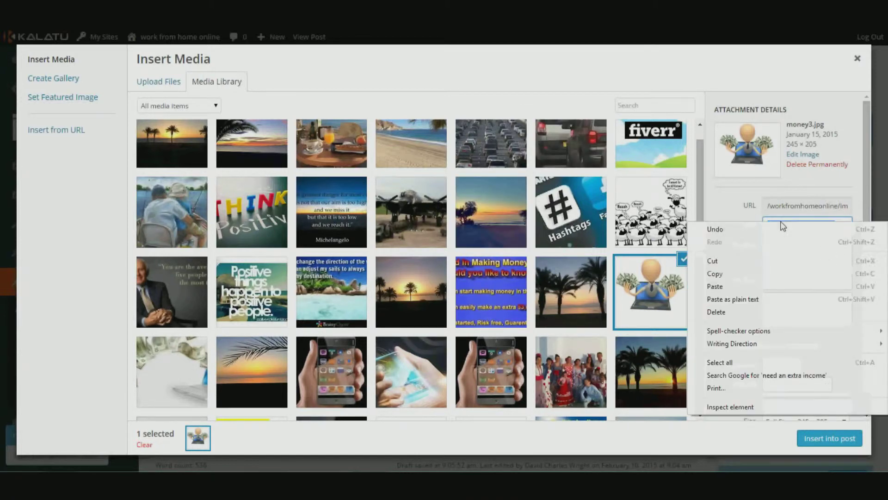
click(747, 274)
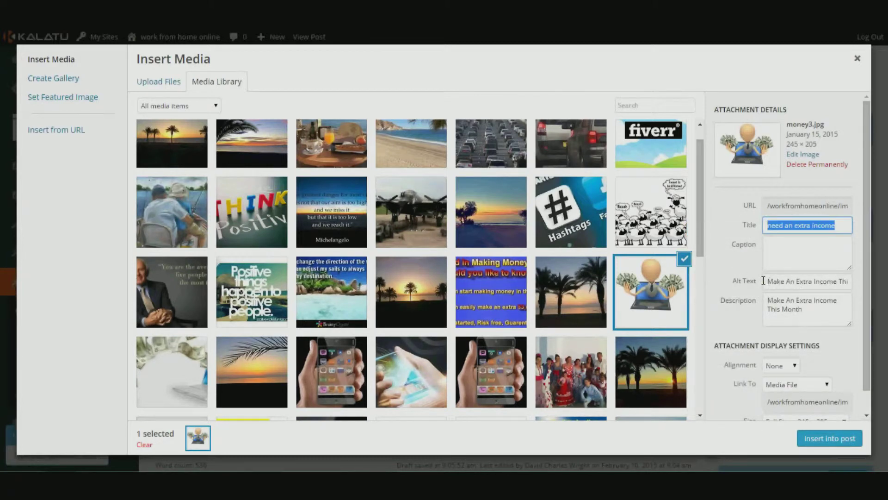
triple_click(764, 280)
right_click(814, 285)
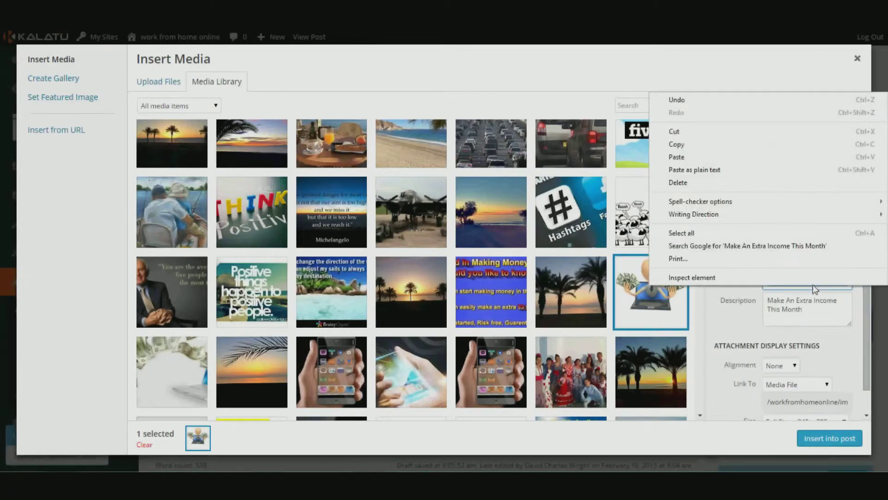
click(694, 158)
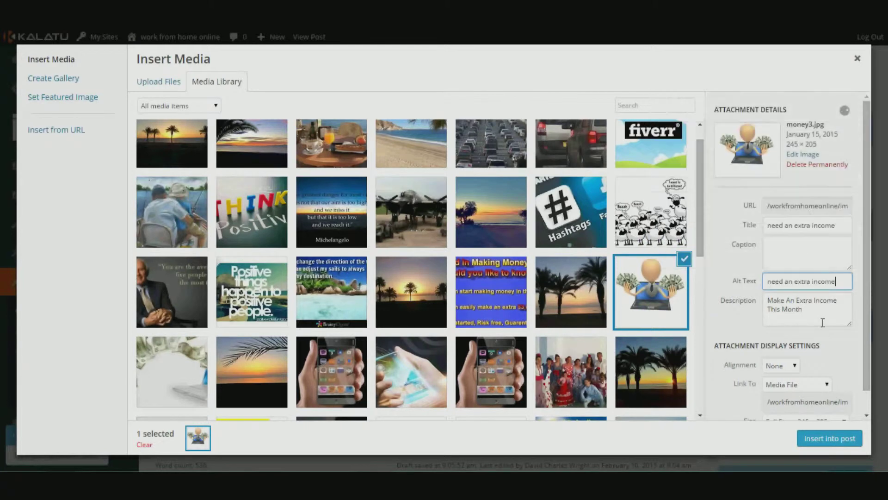
drag(809, 305, 765, 299)
right_click(780, 300)
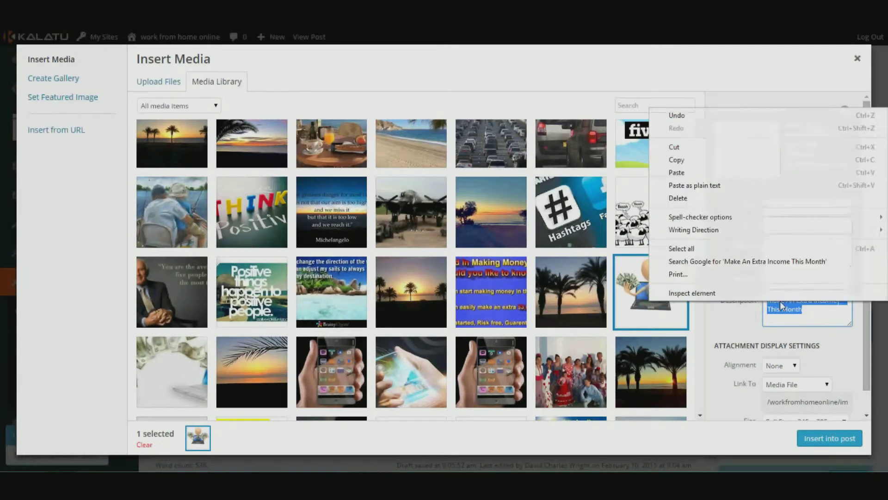
click(703, 175)
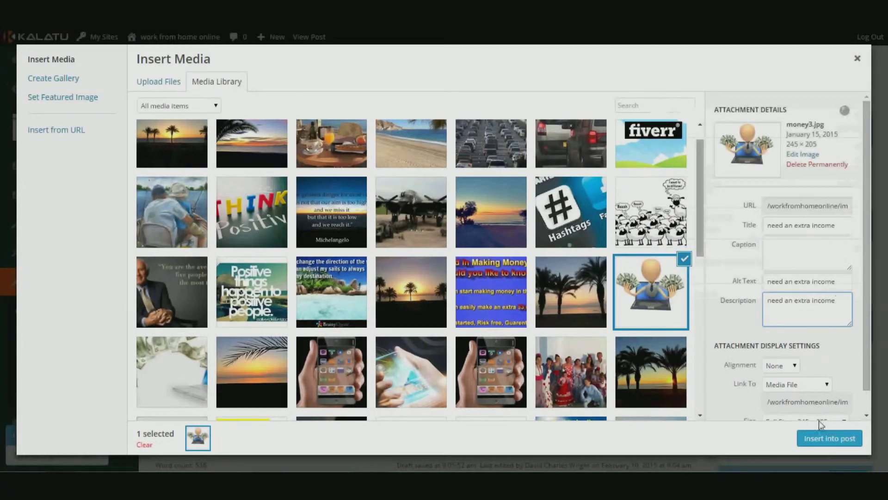
Insert the selected money3.jpg image into the post above the Heading 2 line.
click(820, 440)
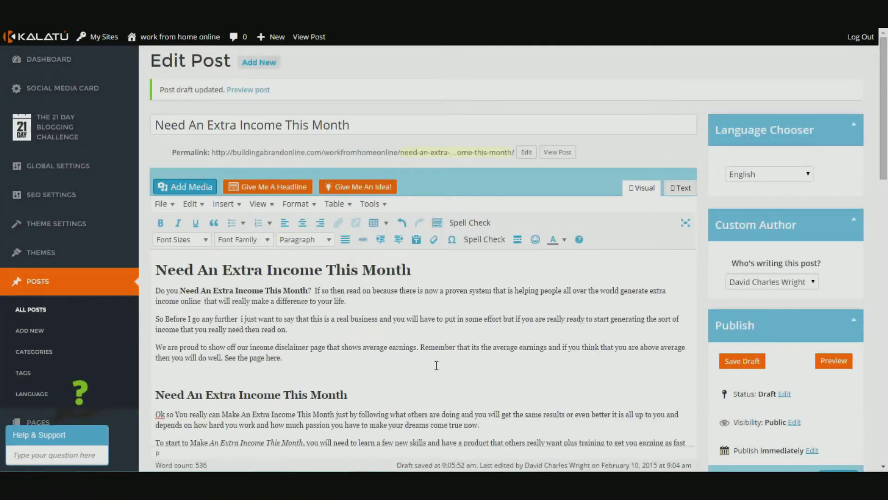
scroll(437, 367, down, 10)
key(ctrl+Home)
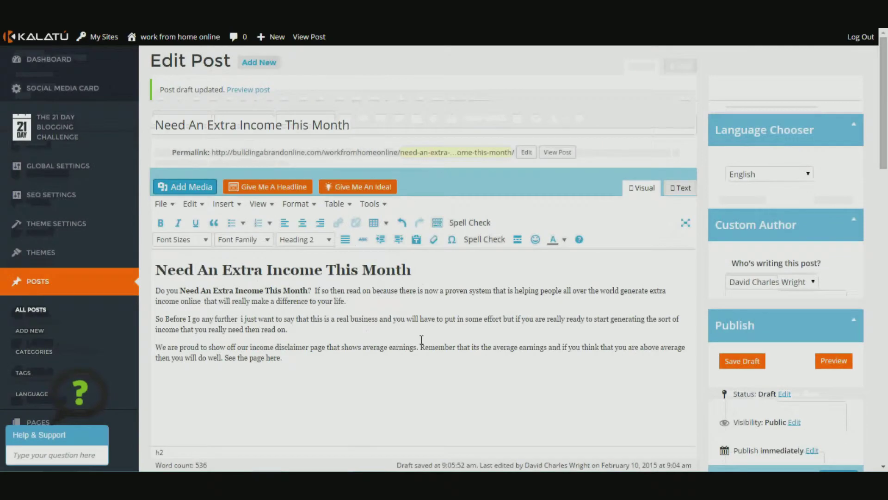
Add the line "Use your PC to earn an extra income this month" between the "See the page here." paragraph and the image.
scroll(411, 352, down, 3)
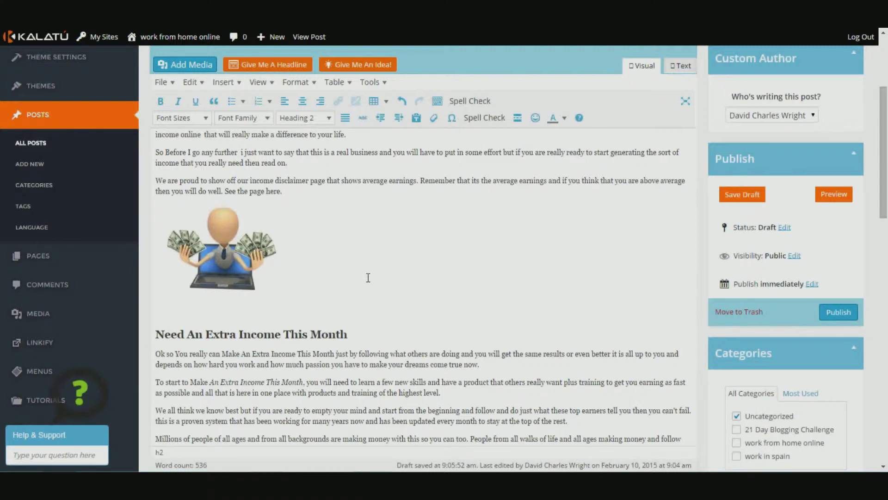
click(287, 191)
key(Return)
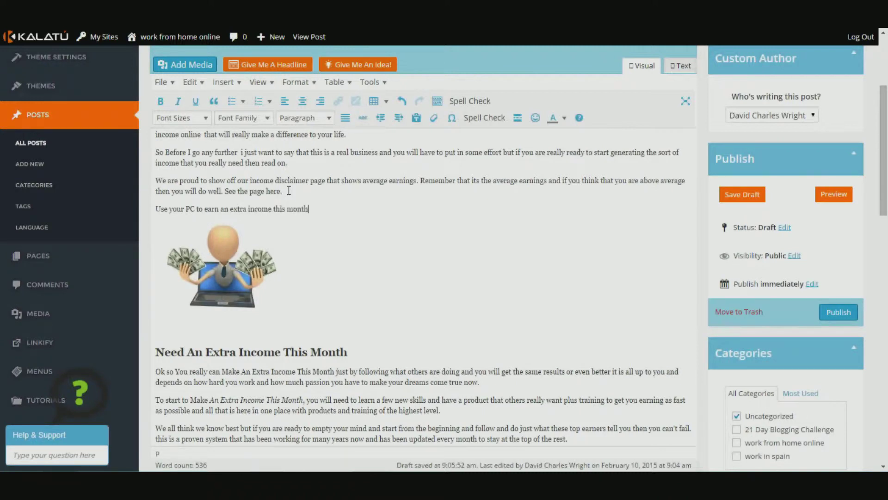
Make the line "Use your PC to earn an extra income this month" bold and red.
click(418, 209)
drag(322, 208, 155, 209)
click(160, 101)
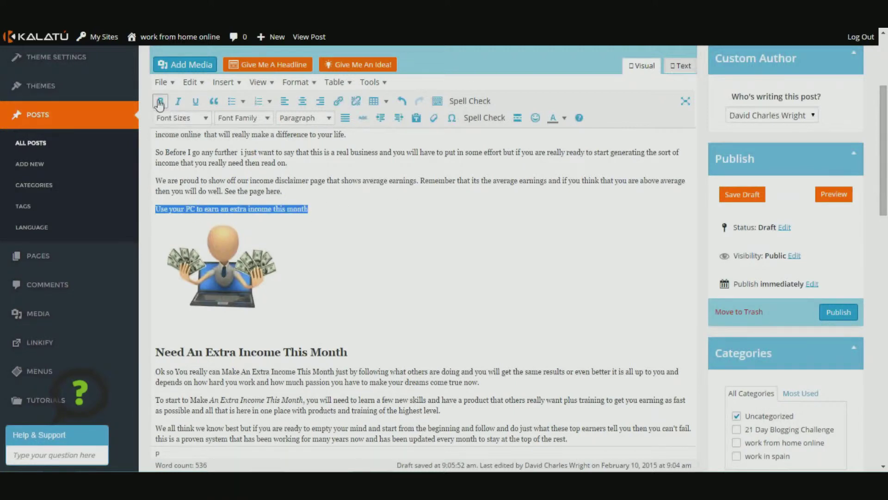
click(564, 120)
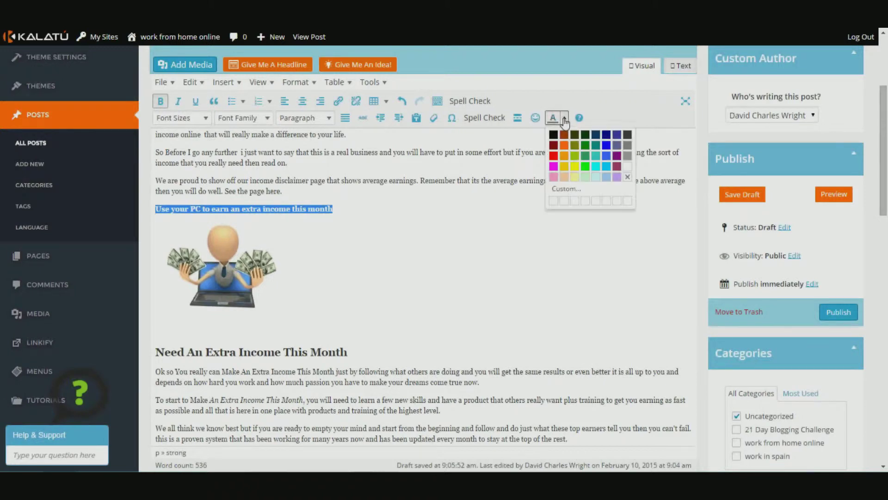
click(554, 159)
click(345, 264)
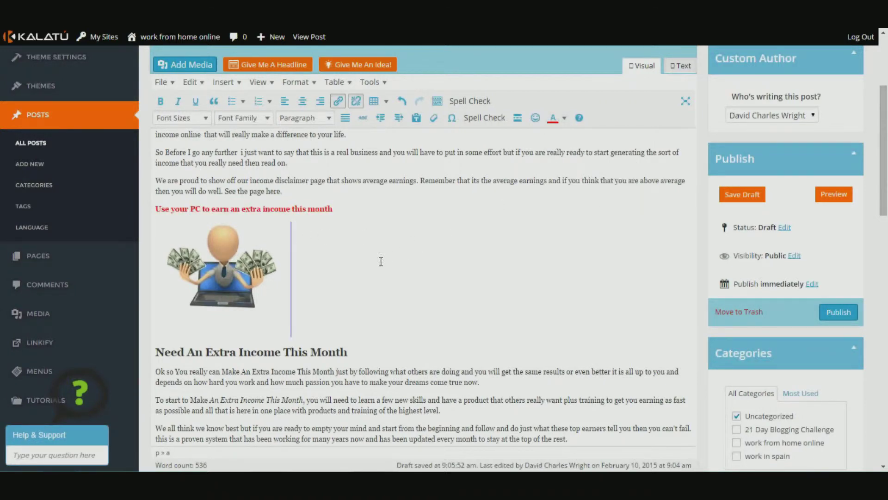
Add the copied keyword "need an extra income" as a tag for the post.
scroll(382, 289, down, 1)
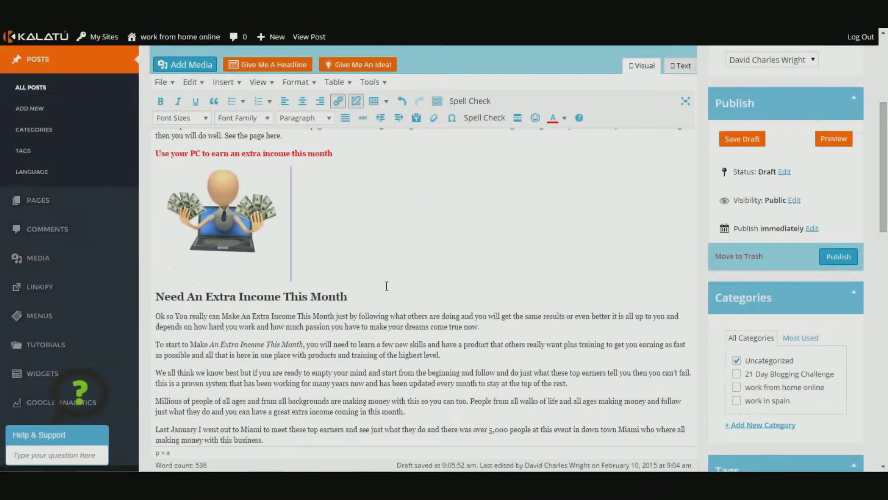
scroll(386, 284, down, 1)
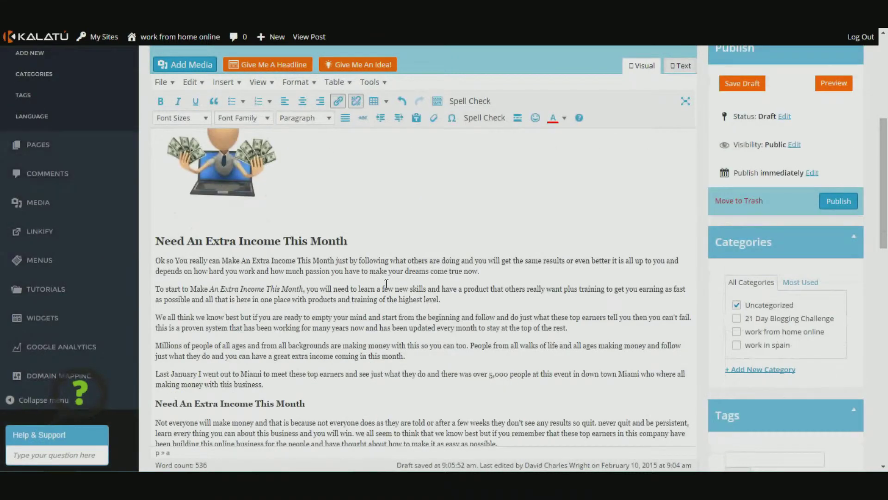
scroll(386, 284, down, 1)
scroll(386, 283, down, 4)
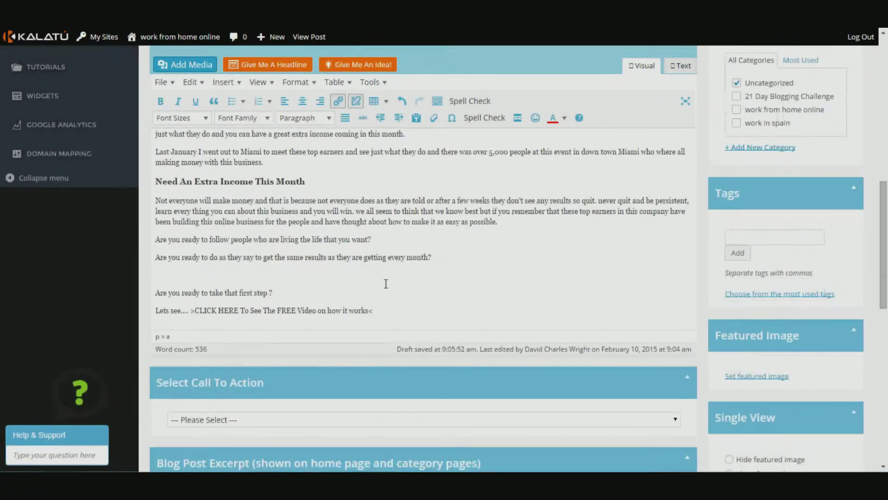
scroll(386, 282, up, 6)
scroll(386, 282, up, 2)
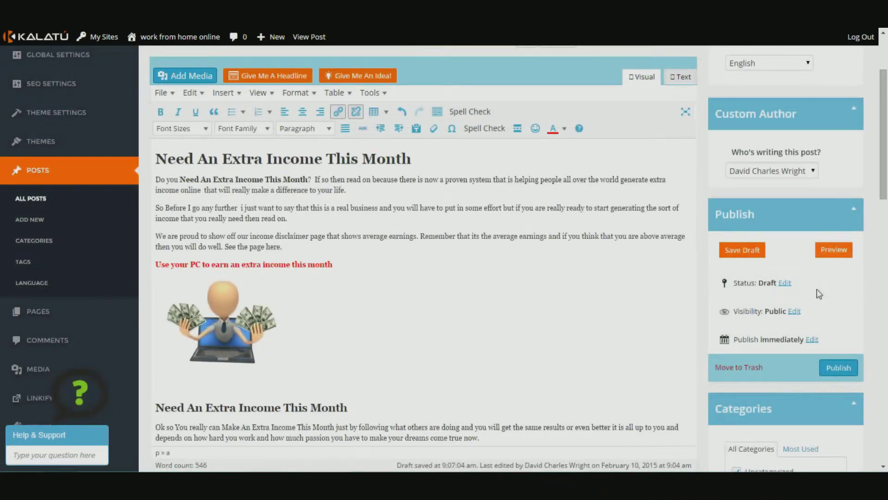
scroll(815, 294, down, 3)
scroll(802, 296, down, 3)
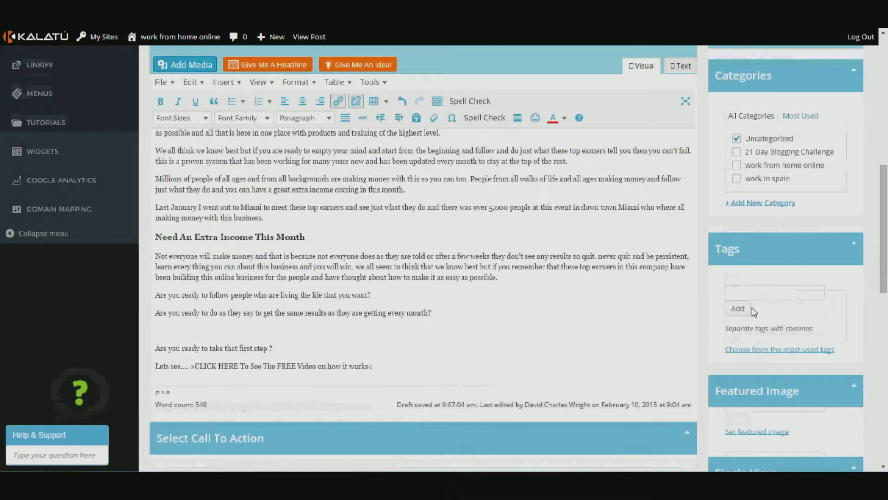
click(742, 293)
right_click(743, 293)
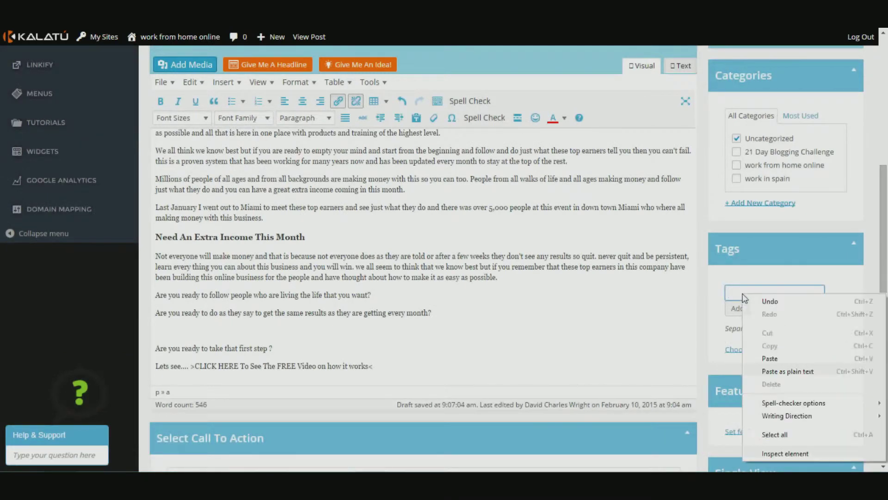
click(775, 359)
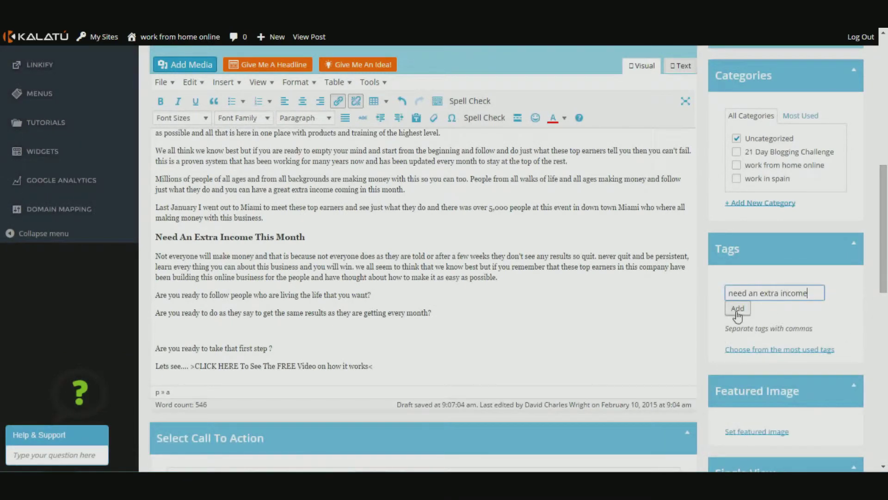
click(736, 309)
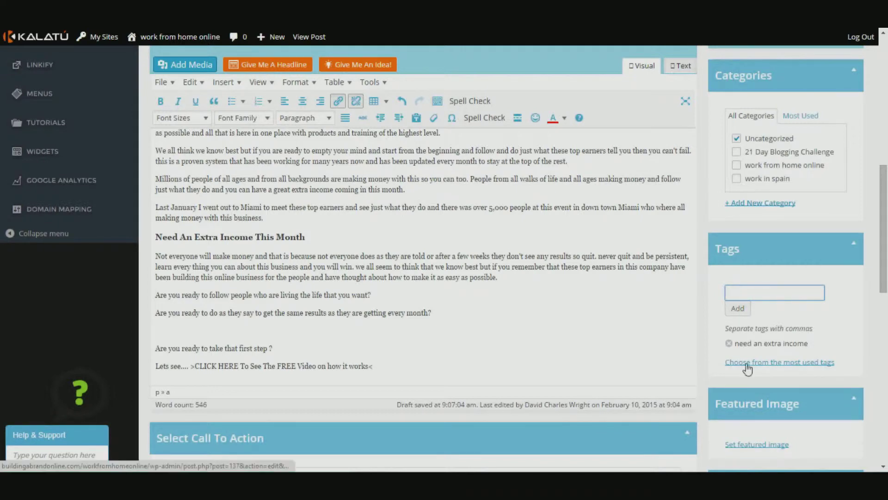
Add "How to make money with your pc" and "Make your dreams come true" from the most used tags.
click(776, 365)
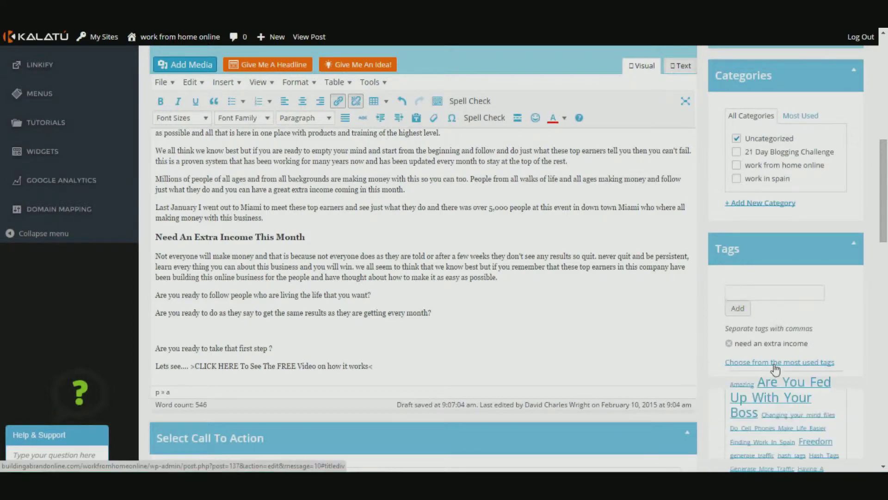
scroll(773, 368, down, 3)
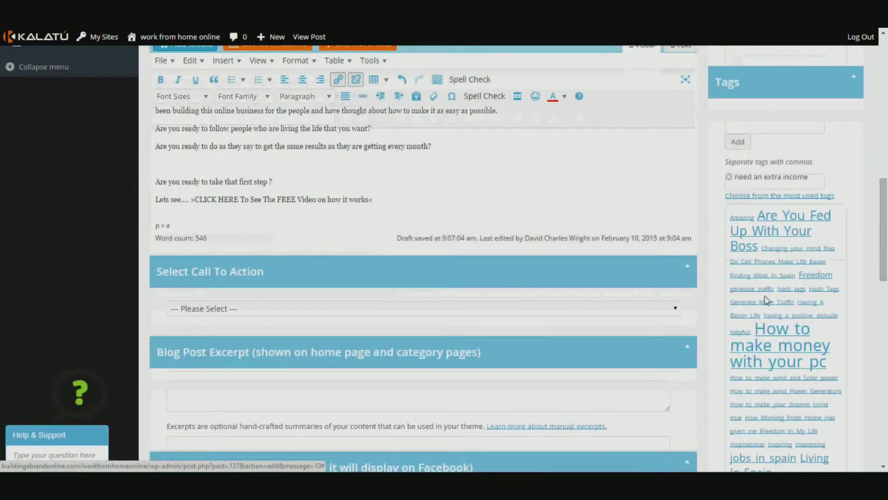
click(754, 363)
scroll(768, 324, down, 3)
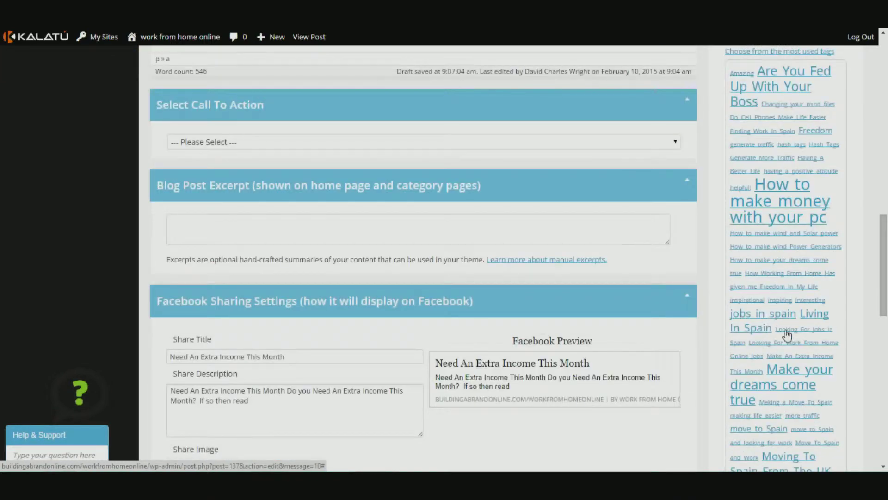
click(769, 390)
scroll(769, 390, up, 5)
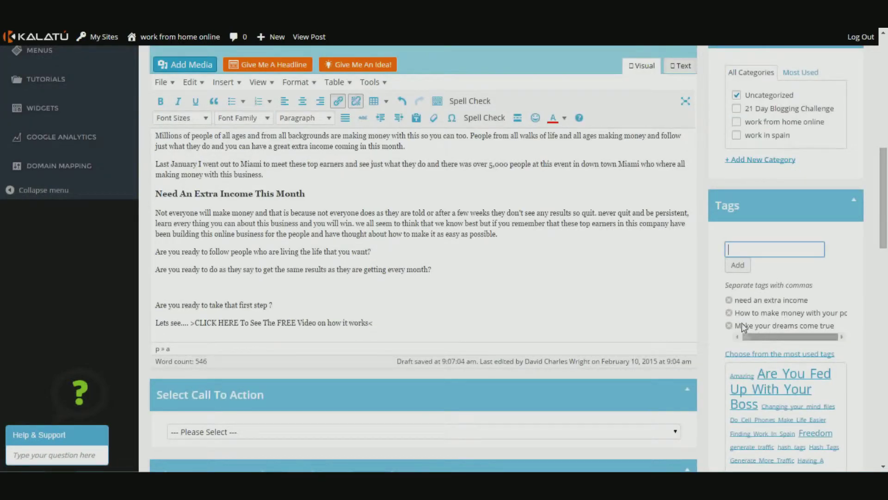
Set the picture of the figure holding cash at a laptop as the post's featured image.
scroll(646, 284, down, 10)
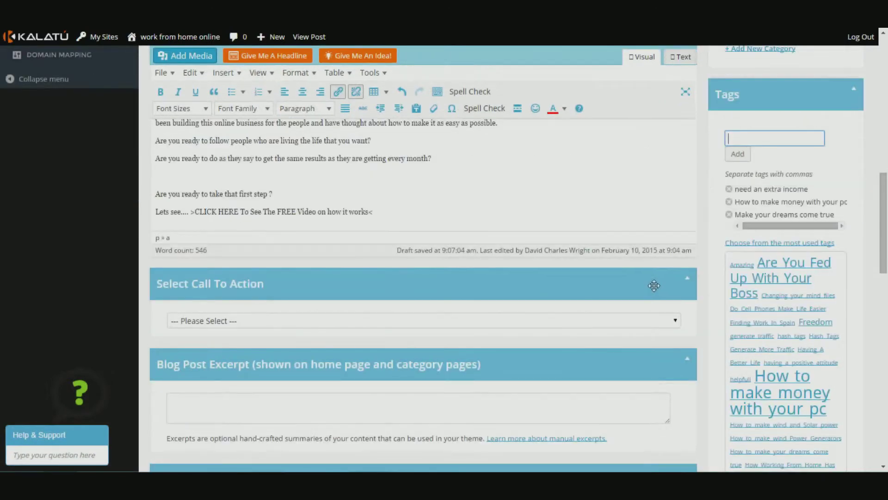
scroll(680, 290, down, 3)
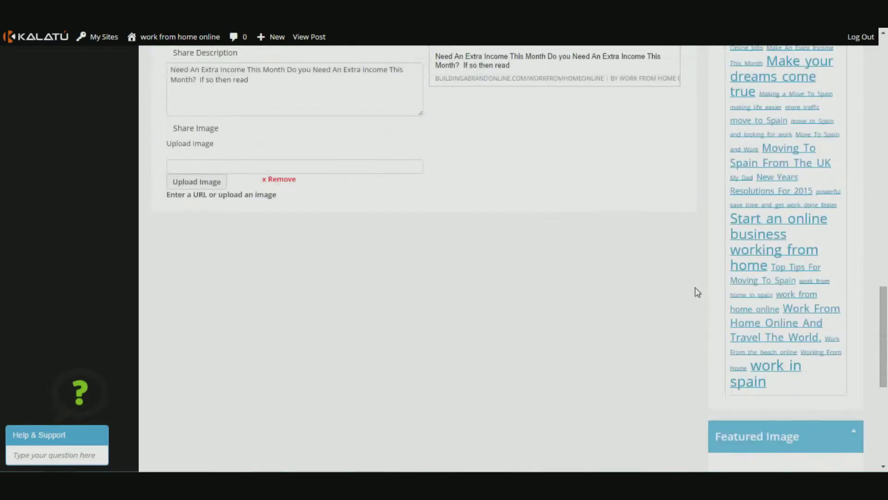
scroll(700, 294, up, 2)
scroll(708, 279, down, 3)
scroll(698, 279, up, 3)
scroll(863, 311, down, 3)
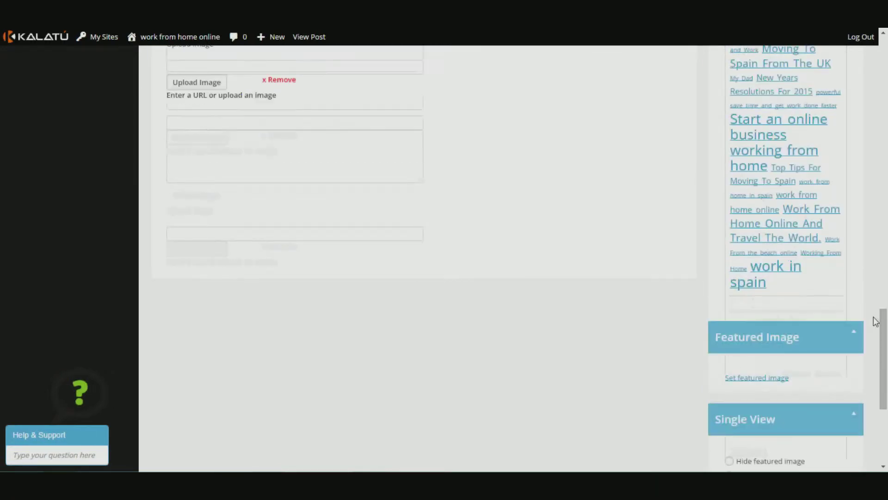
click(751, 381)
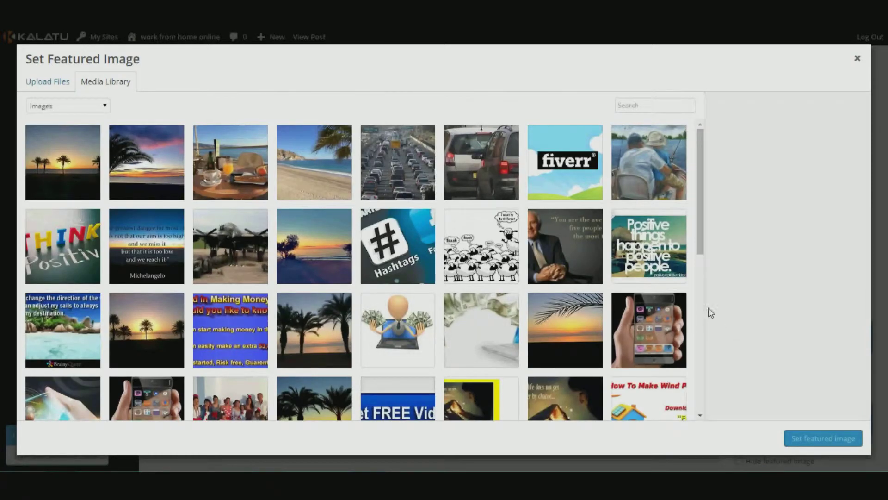
click(402, 335)
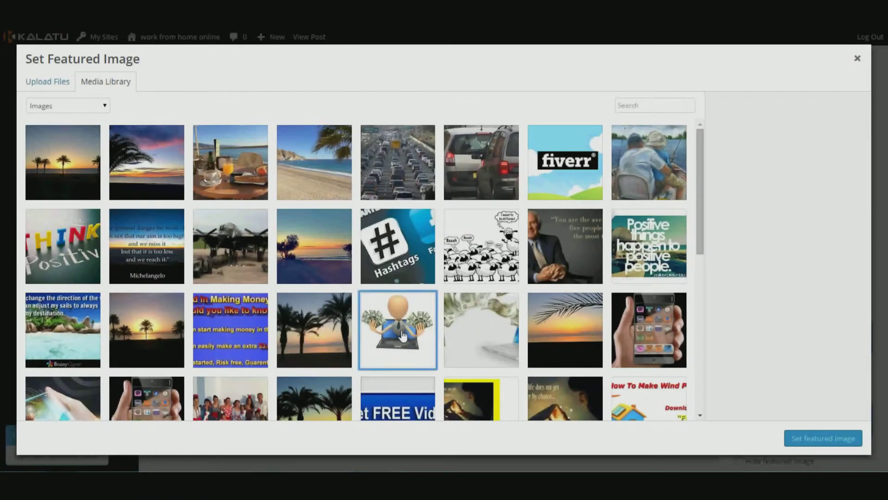
click(818, 442)
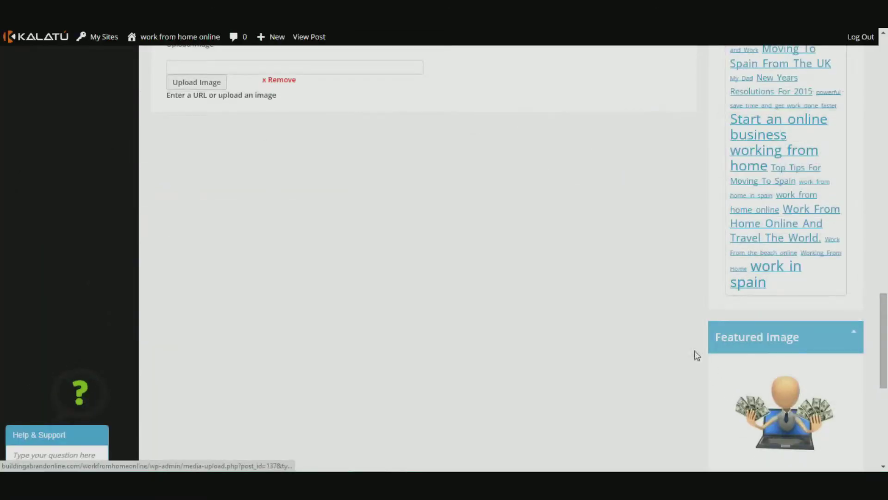
Save the post as a draft.
scroll(652, 302, up, 10)
scroll(652, 264, up, 8)
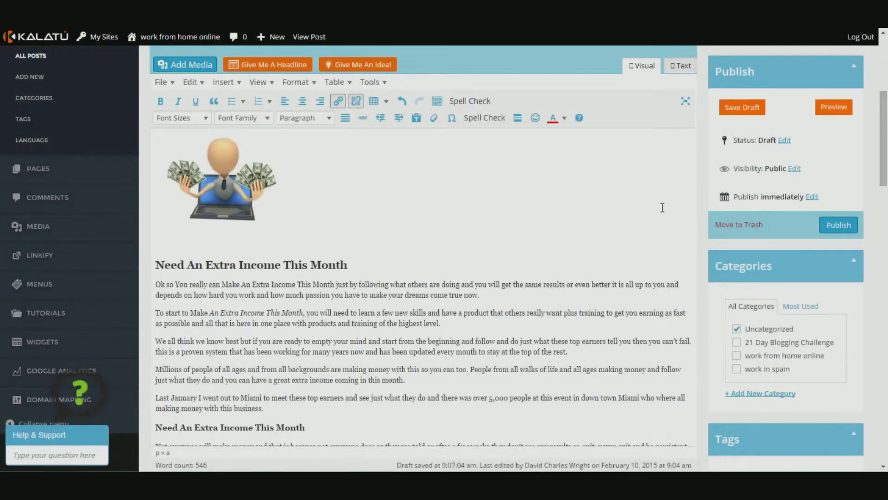
scroll(662, 208, up, 4)
click(732, 277)
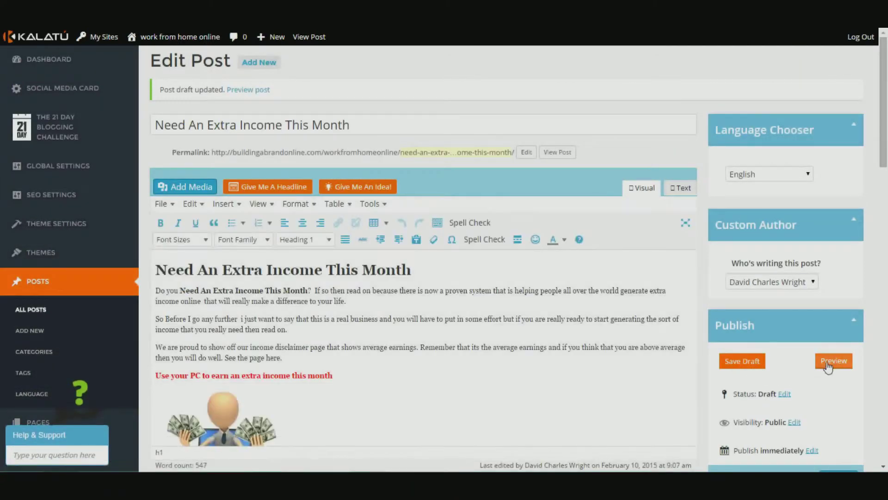
Preview the post and examine its title and featured image on the blog page.
click(828, 363)
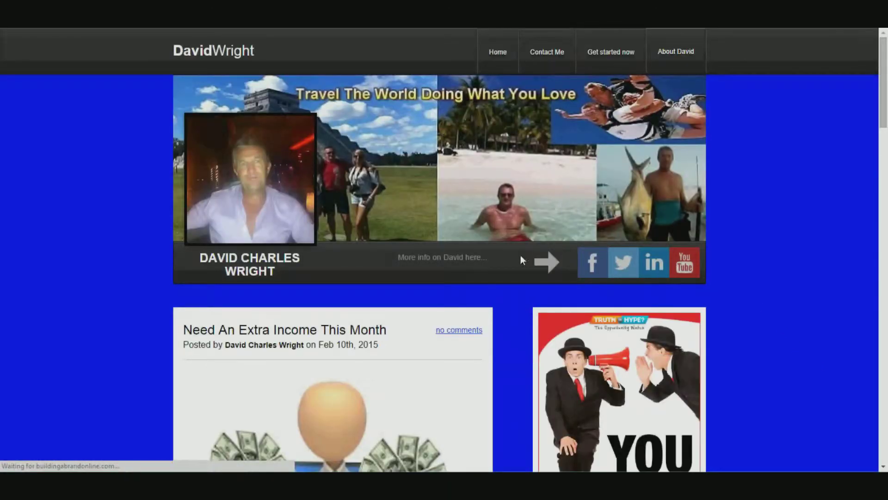
scroll(516, 278, down, 2)
scroll(339, 264, down, 4)
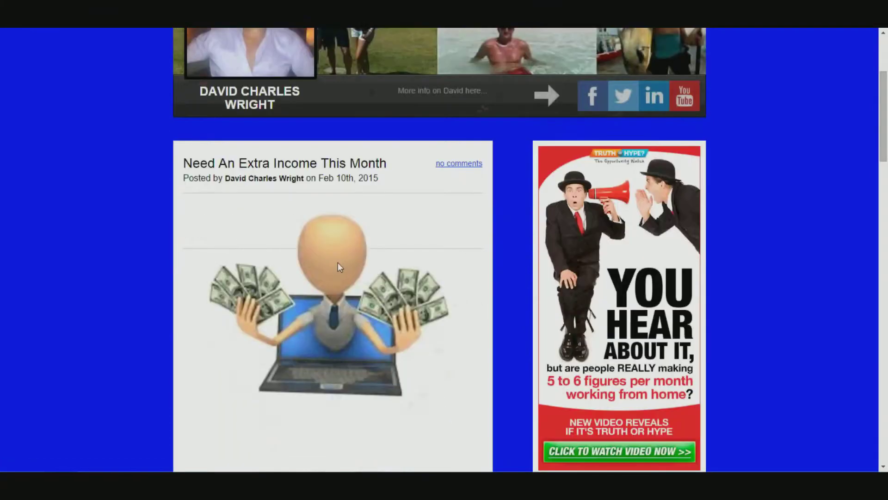
Examine the previewed post's headings, body text and images down to the closing lines.
scroll(344, 264, down, 8)
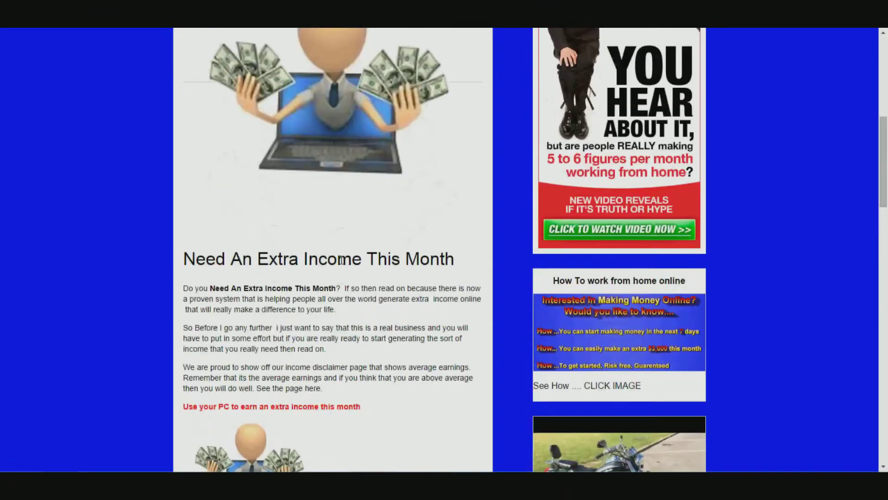
scroll(333, 269, down, 5)
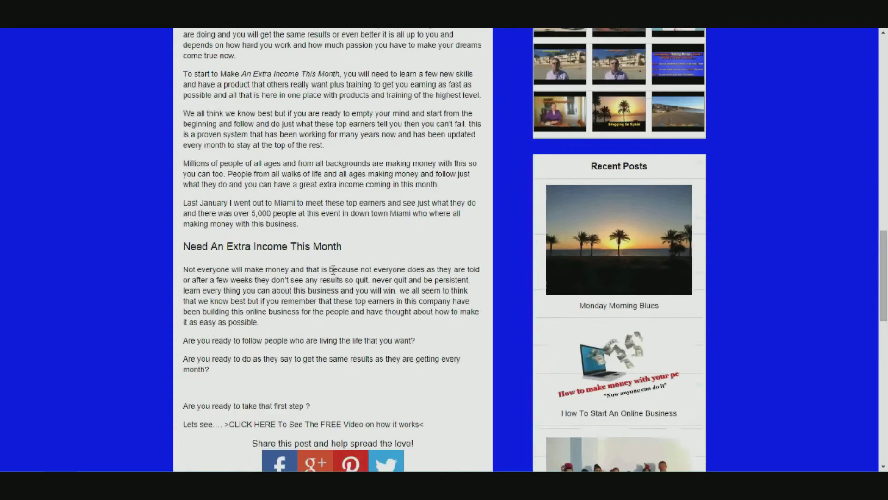
scroll(315, 278, up, 7)
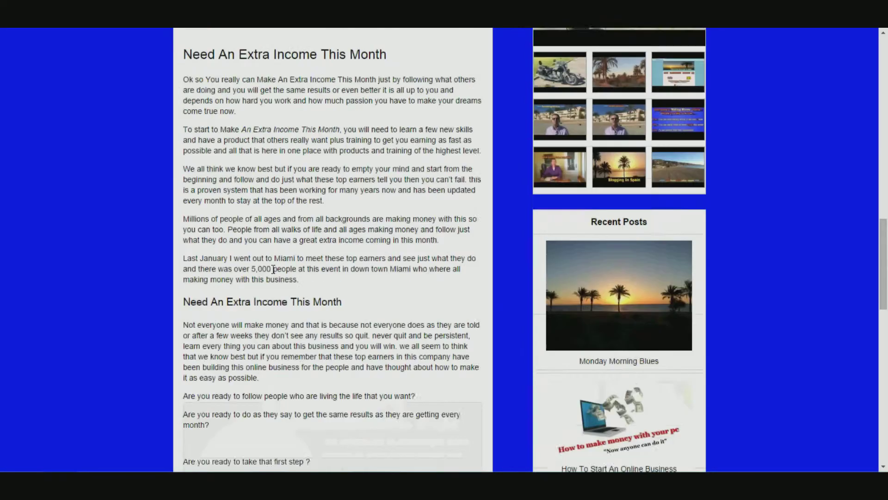
scroll(294, 266, up, 10)
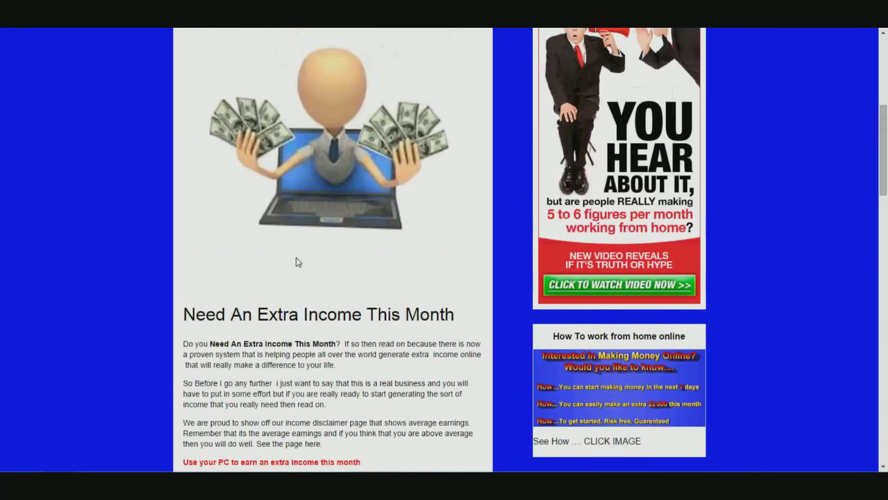
scroll(301, 257, down, 5)
scroll(301, 257, down, 4)
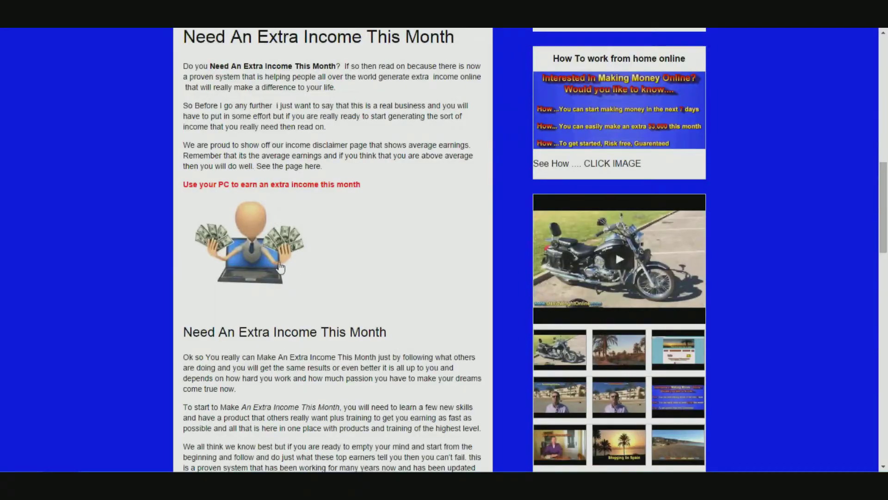
scroll(301, 343, down, 5)
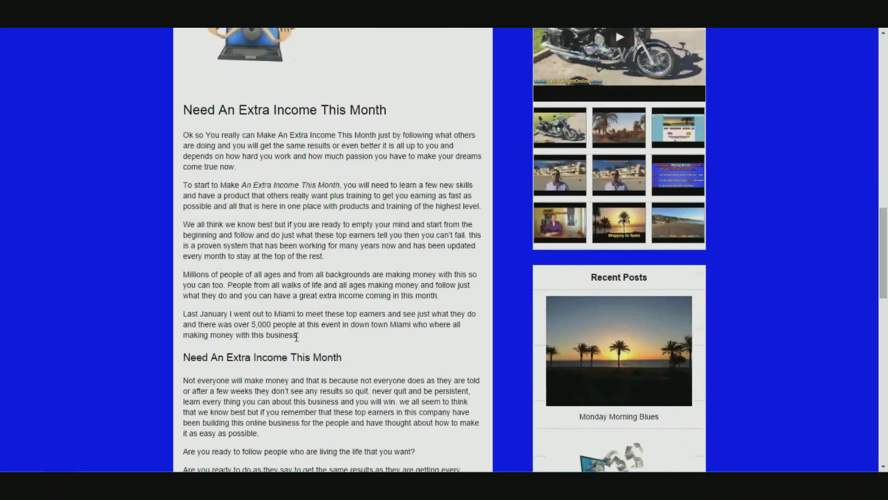
scroll(296, 334, down, 1)
scroll(297, 334, up, 5)
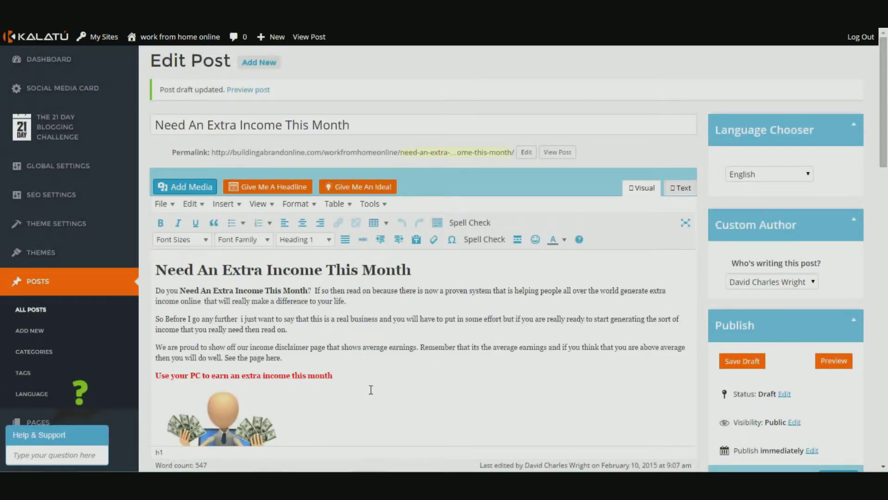
Add a placeholder line of x characters after the paragraph beginning "Last January I went out to Miami" in the post editor.
scroll(371, 390, down, 5)
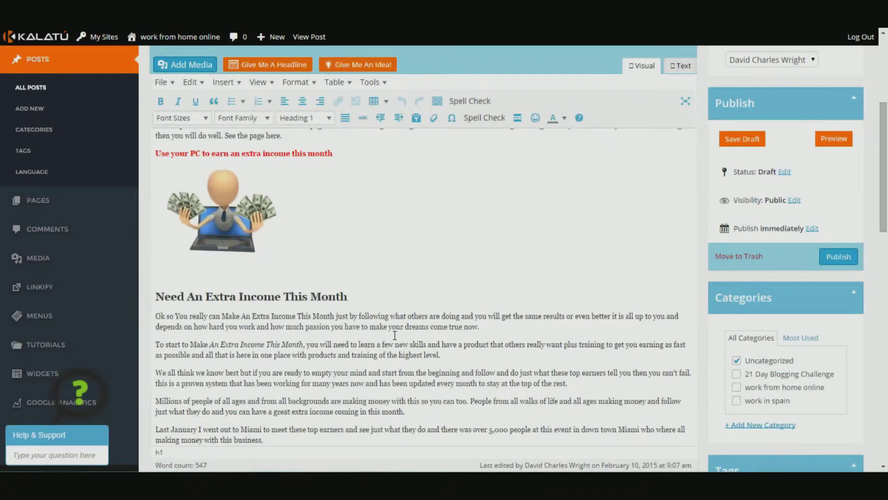
scroll(394, 334, down, 1)
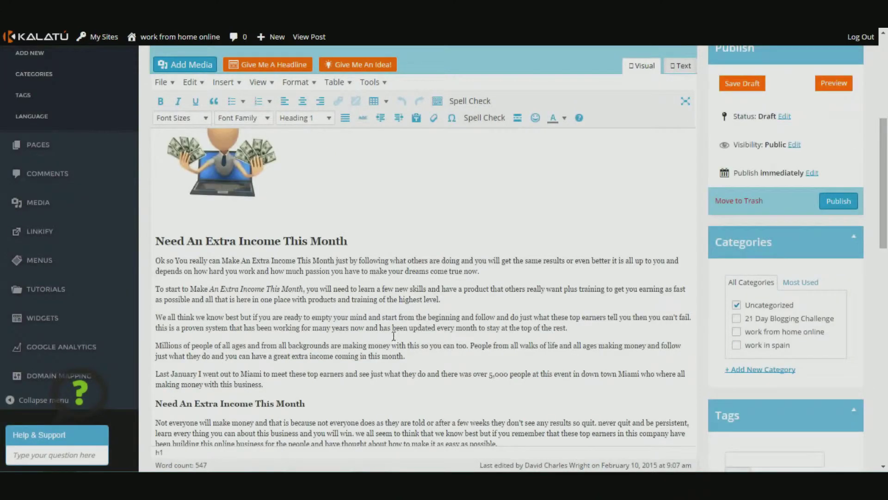
click(274, 386)
key(Return)
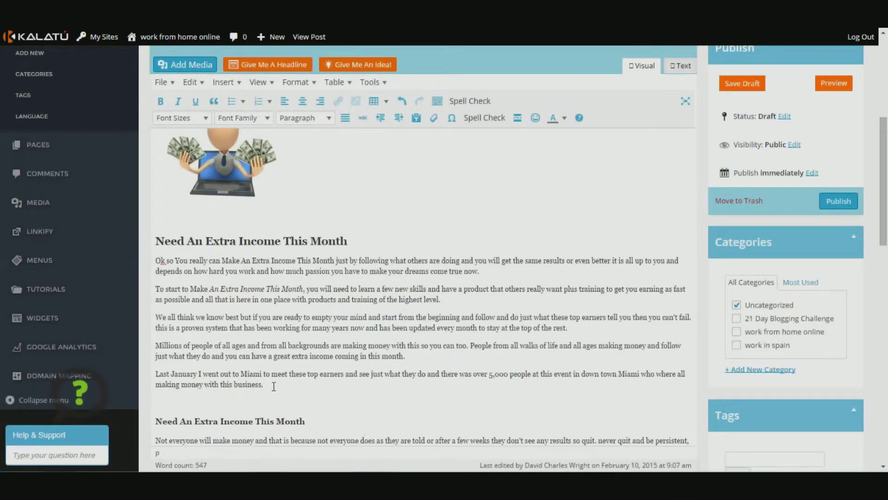
text(xxxxxxxxxxxxxxxxxxxxxxxxxxxxxxxxxxx)
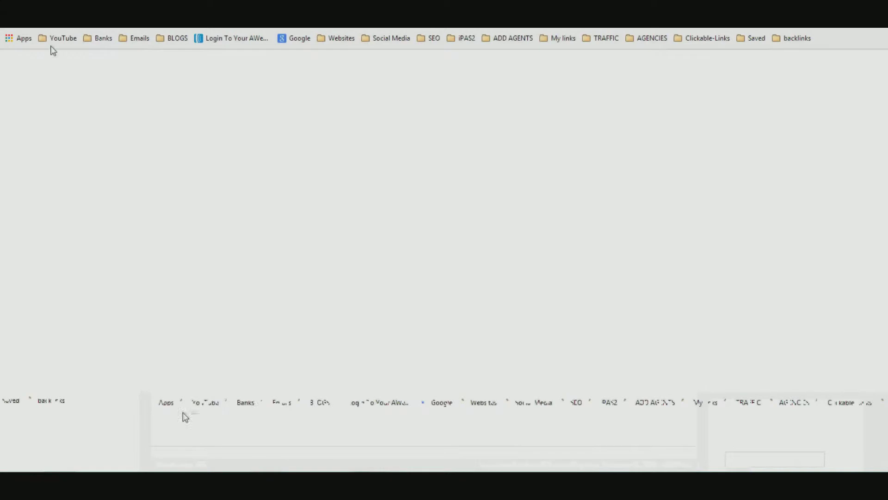
Switch to YouTube, open the "Monday Mornings" video from the channel's Creator Studio and pause it.
click(58, 38)
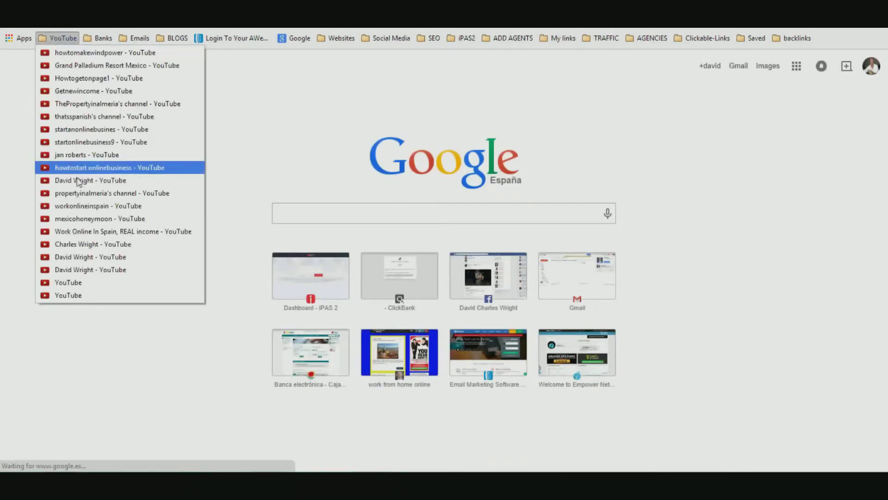
click(79, 272)
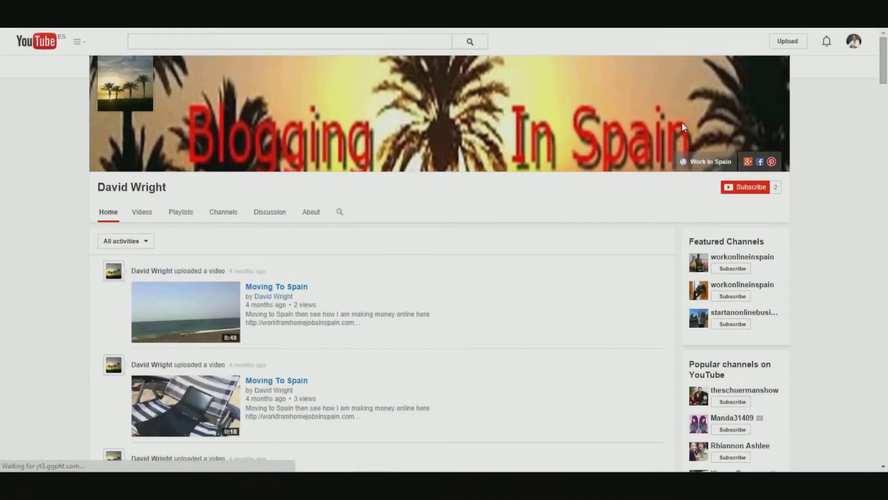
click(854, 43)
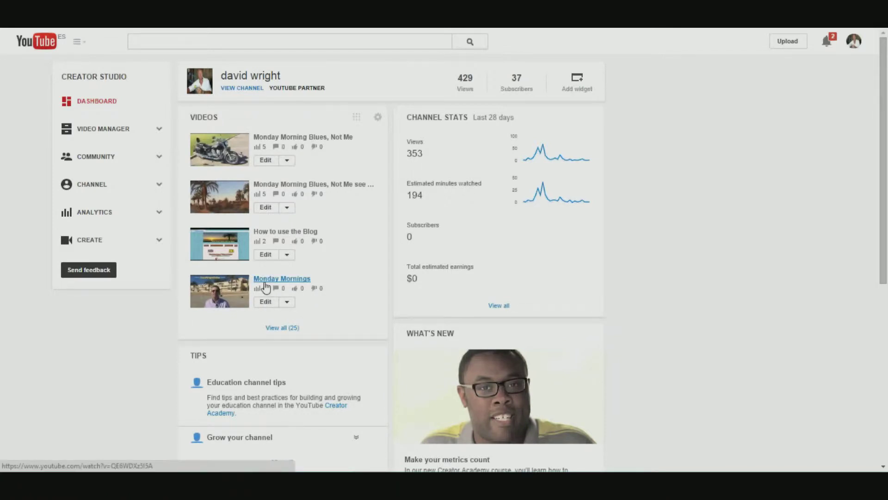
click(265, 280)
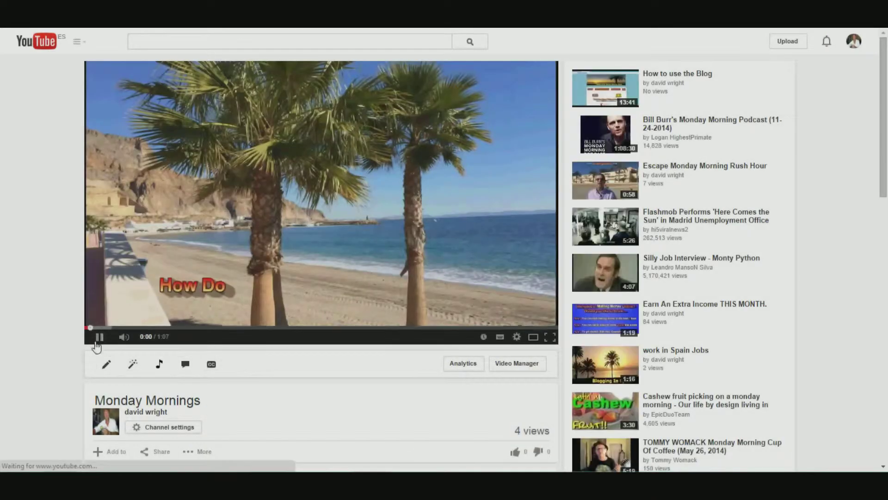
click(99, 337)
scroll(238, 357, down, 2)
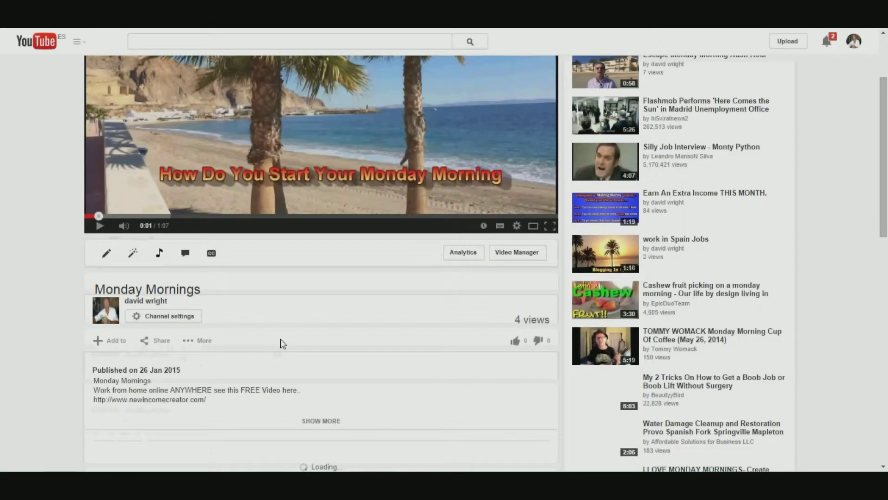
Copy the iframe embed code of the "Monday Mornings" video.
click(162, 341)
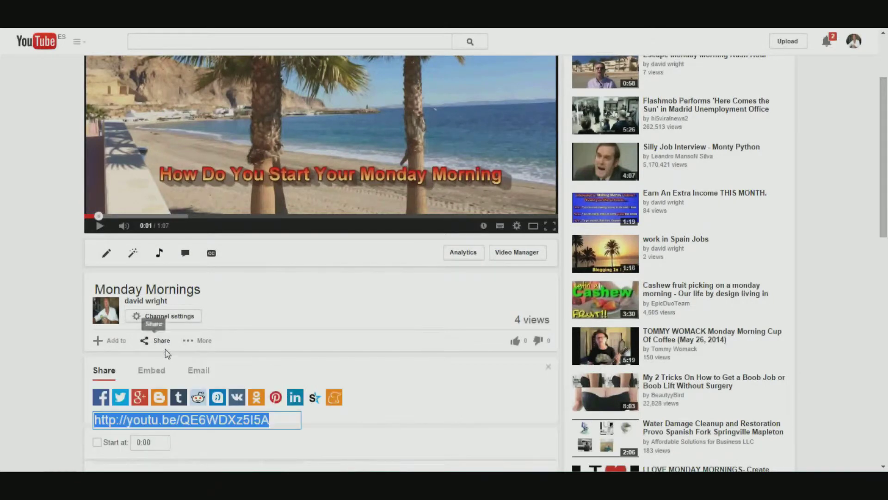
click(152, 370)
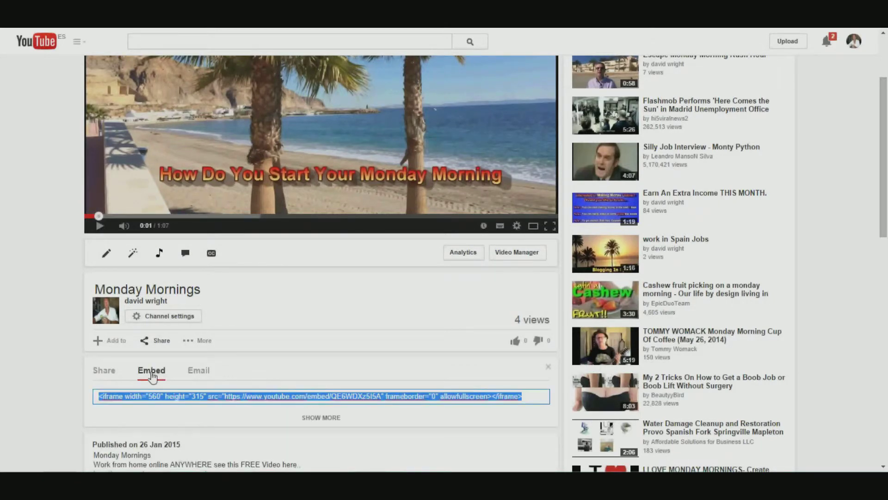
right_click(183, 397)
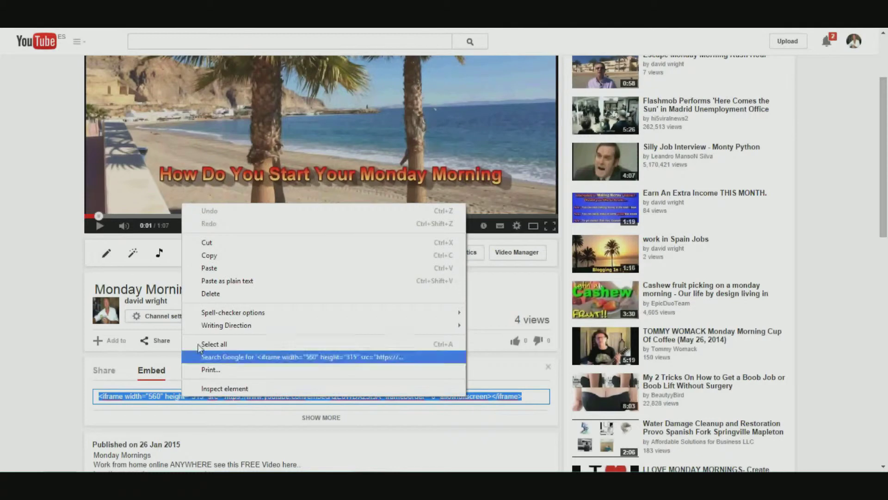
click(209, 256)
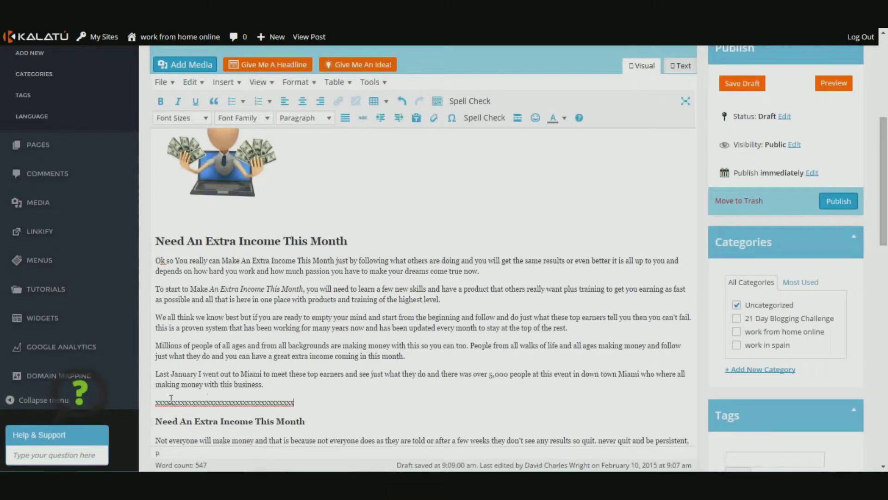
Replace the placeholder x line with the copied video embed code in the post's HTML source, and return to the visual view.
click(680, 66)
scroll(346, 339, down, 3)
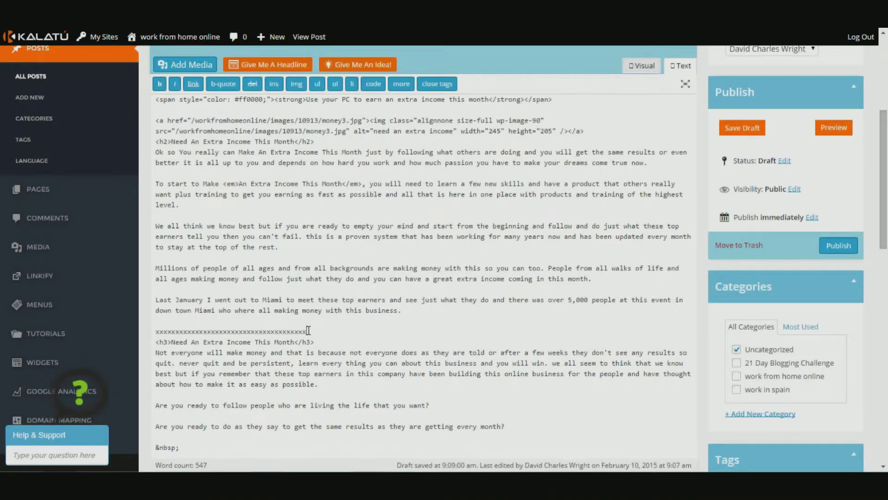
drag(309, 330, 149, 328)
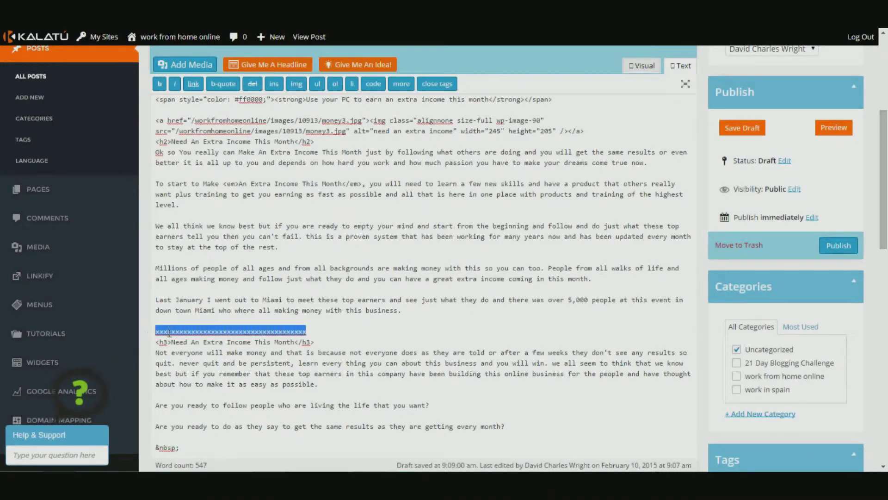
right_click(171, 328)
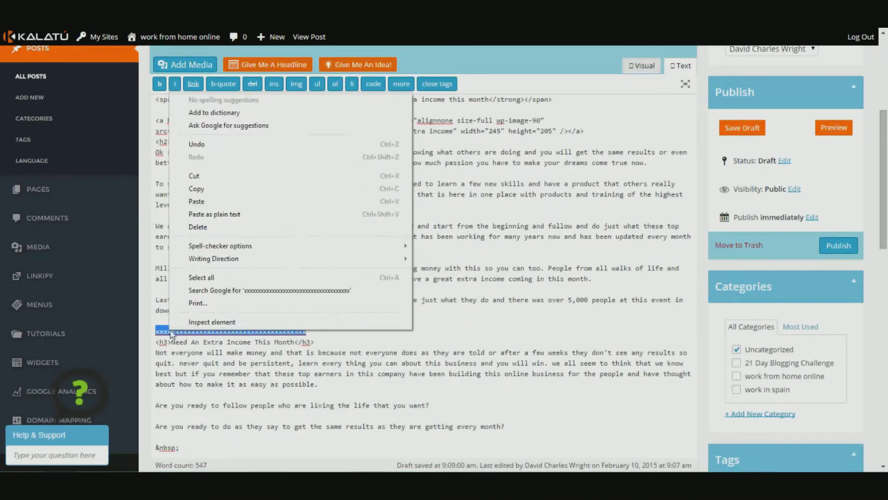
click(213, 204)
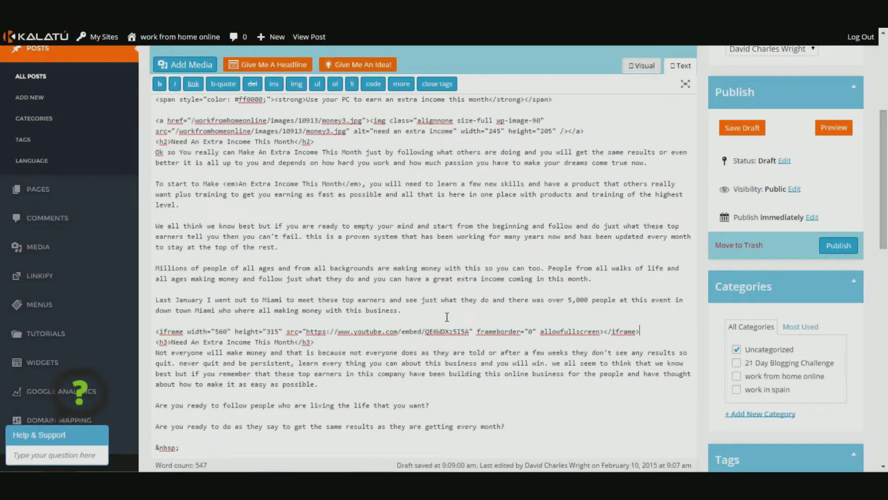
click(645, 67)
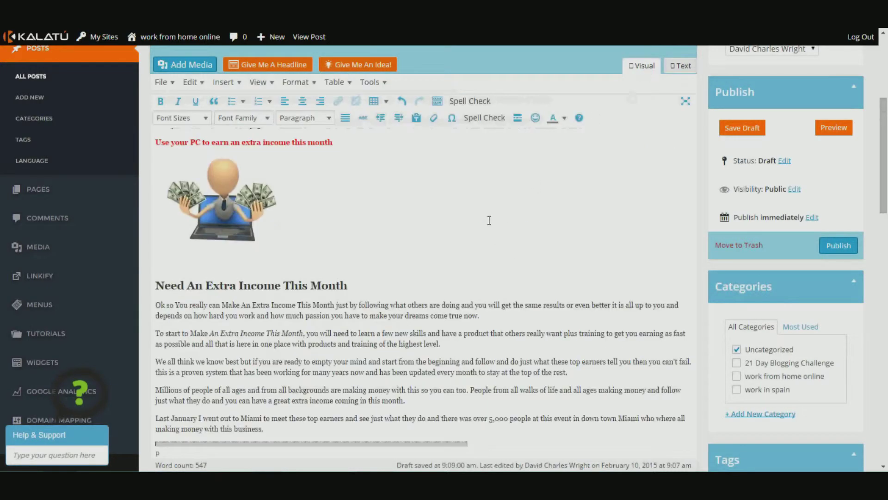
scroll(494, 220, down, 6)
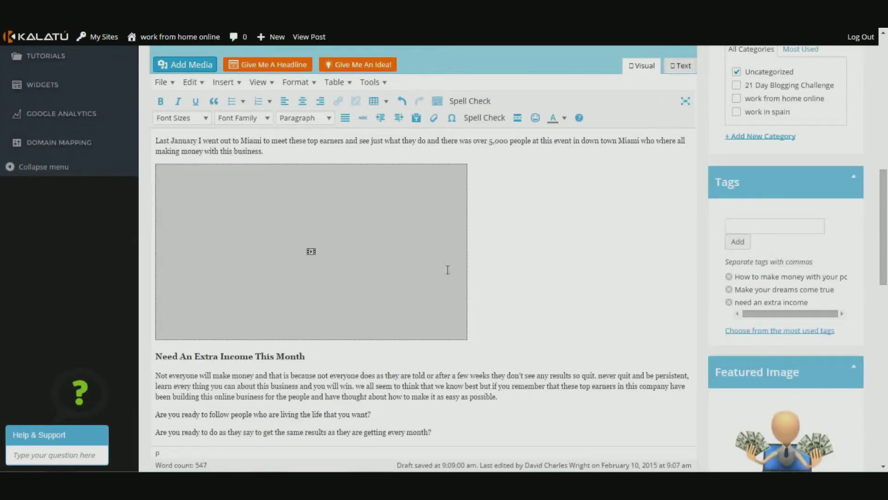
Save the post as a draft and preview it to check the embedded "Monday Mornings" video.
scroll(528, 273, up, 8)
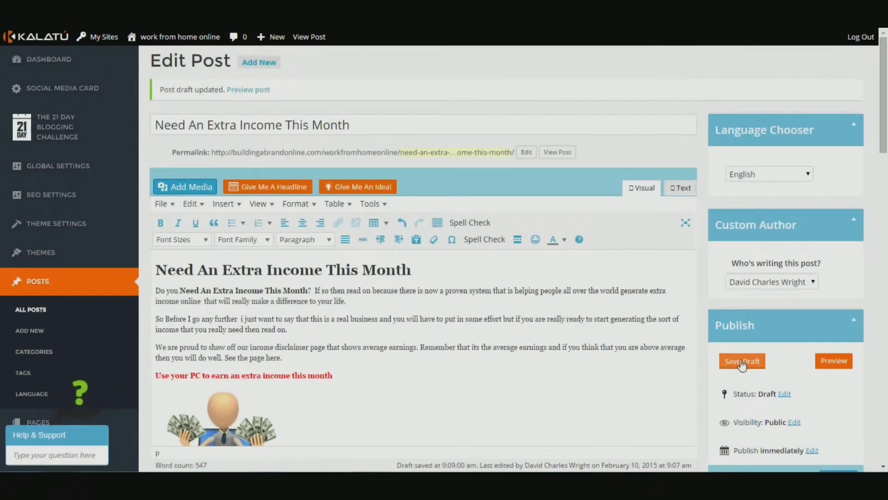
click(742, 362)
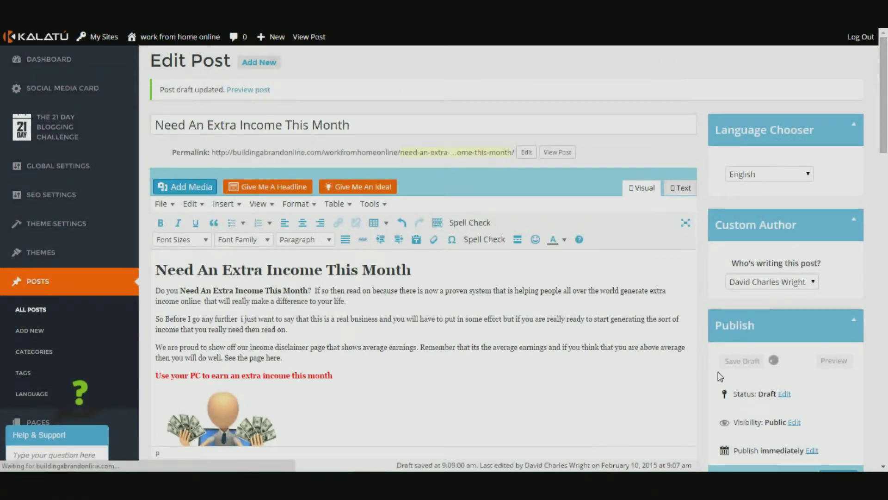
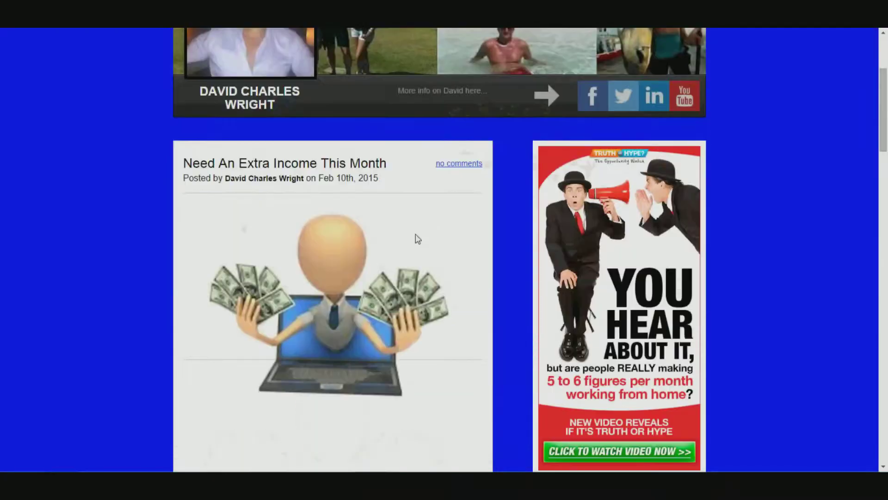
scroll(405, 232, down, 8)
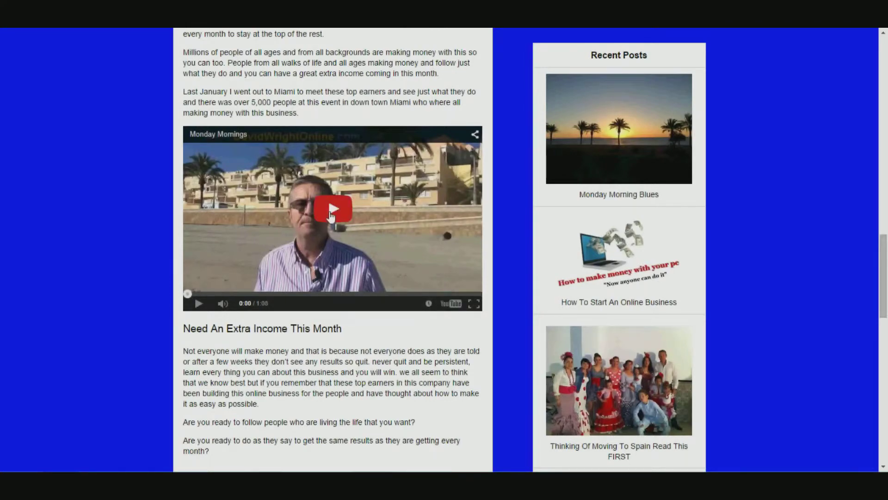
scroll(361, 254, down, 4)
scroll(350, 253, up, 7)
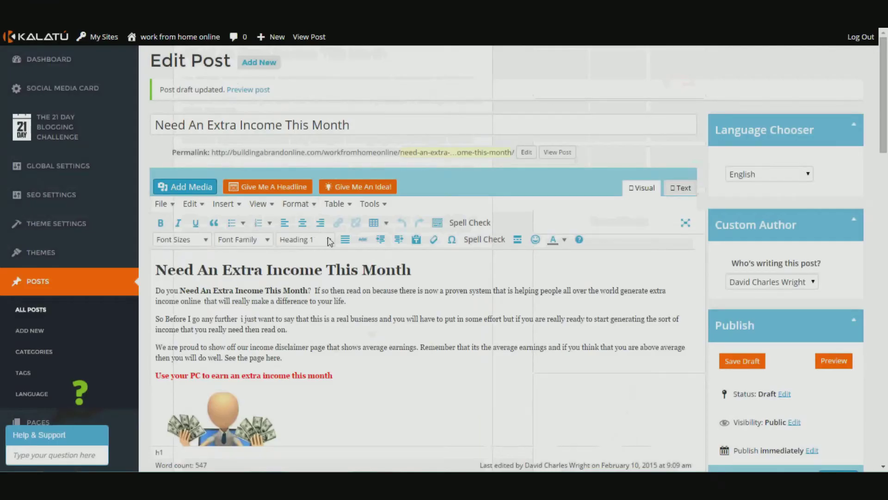
Open the author's own website in a new browser tab, copy its web address and return to the post editor.
scroll(353, 250, down, 3)
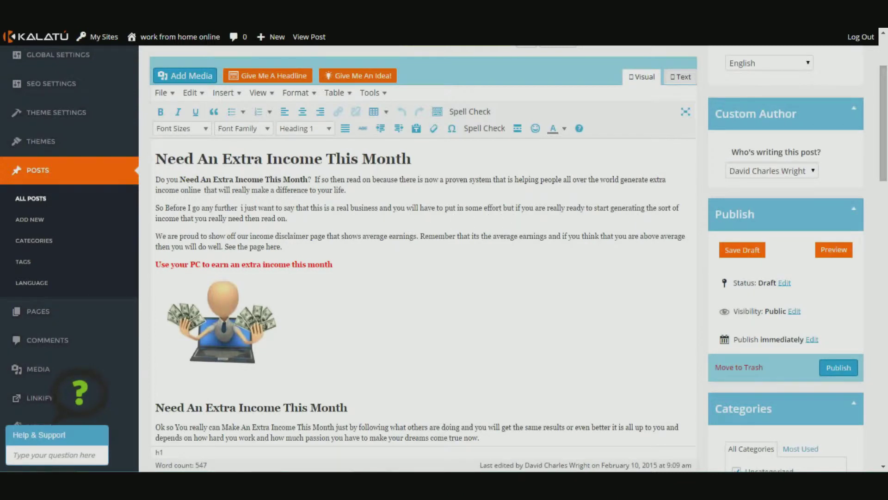
key(ctrl+t)
text(d)
key(Return)
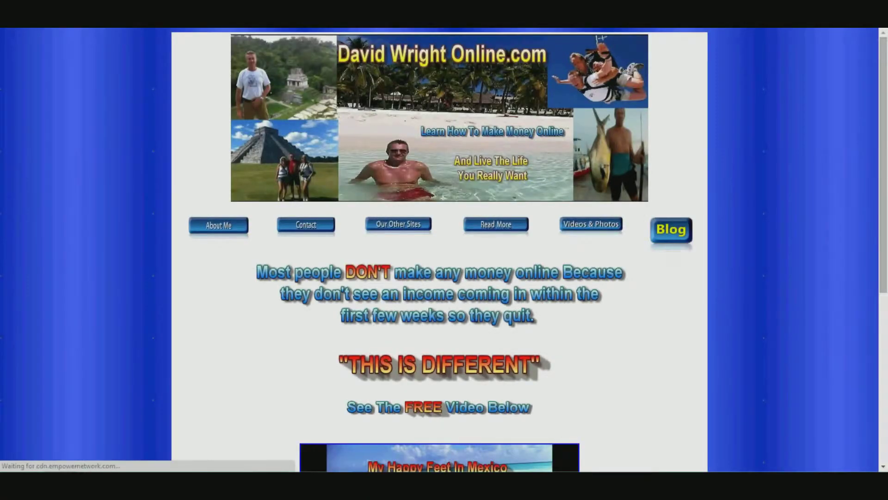
right_click(336, 27)
click(363, 61)
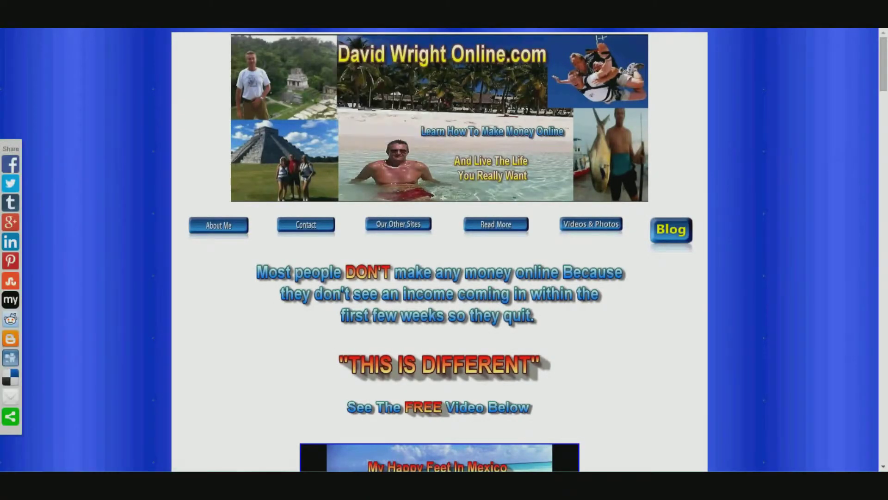
key(ctrl+w)
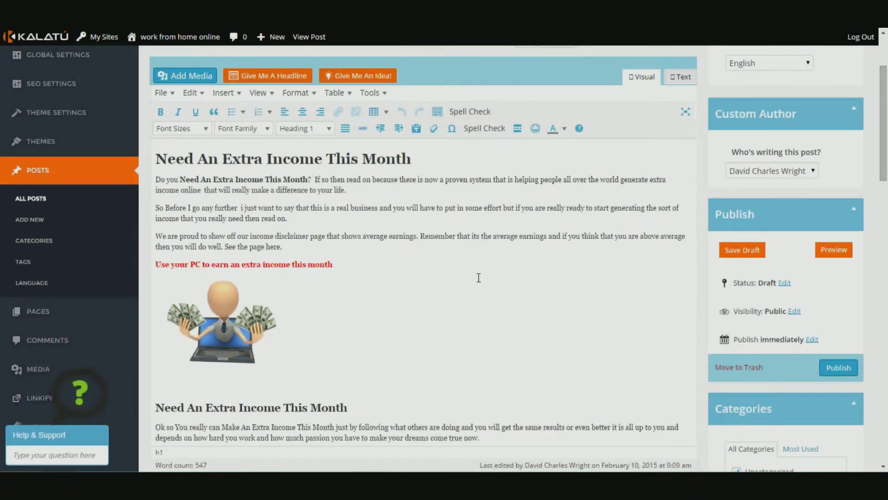
Make "Make An Extra Income This Month" bold and link it to the copied website address, set to open in a new window/tab.
scroll(478, 279, down, 1)
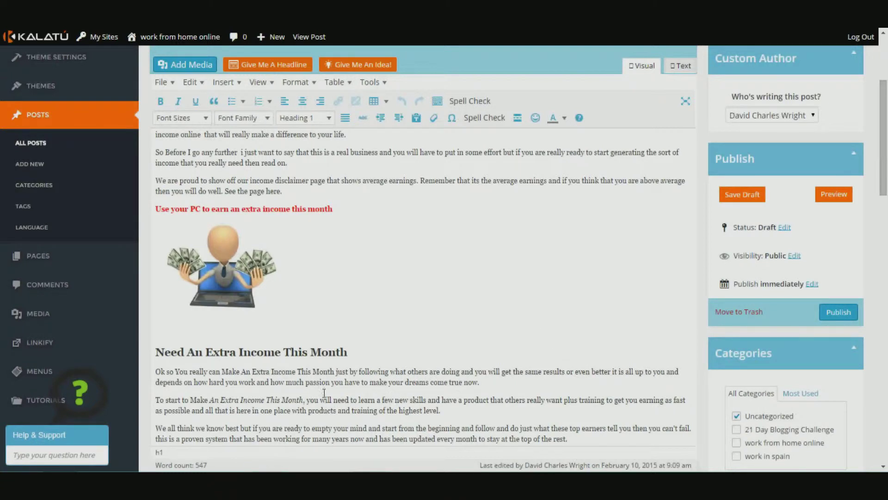
drag(335, 371, 222, 373)
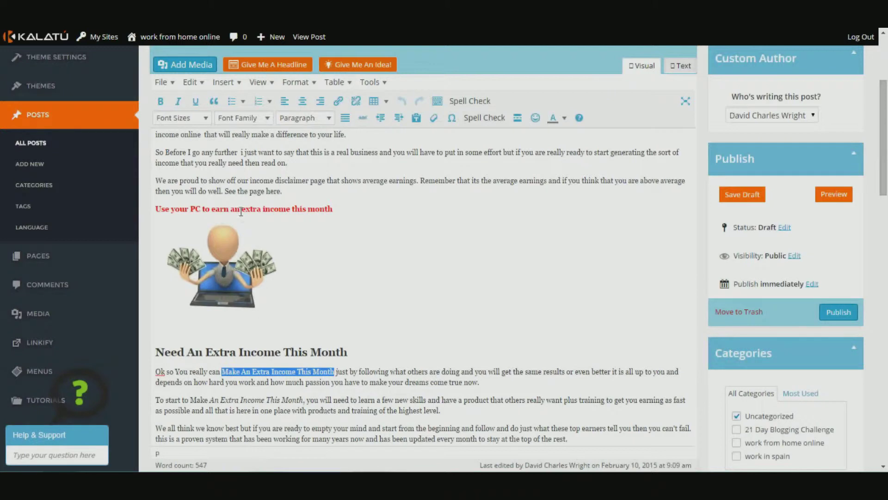
click(158, 102)
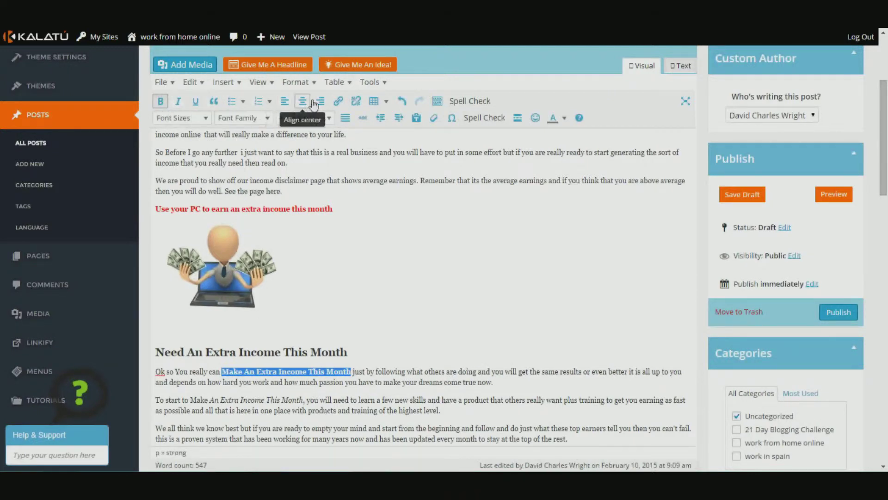
click(337, 101)
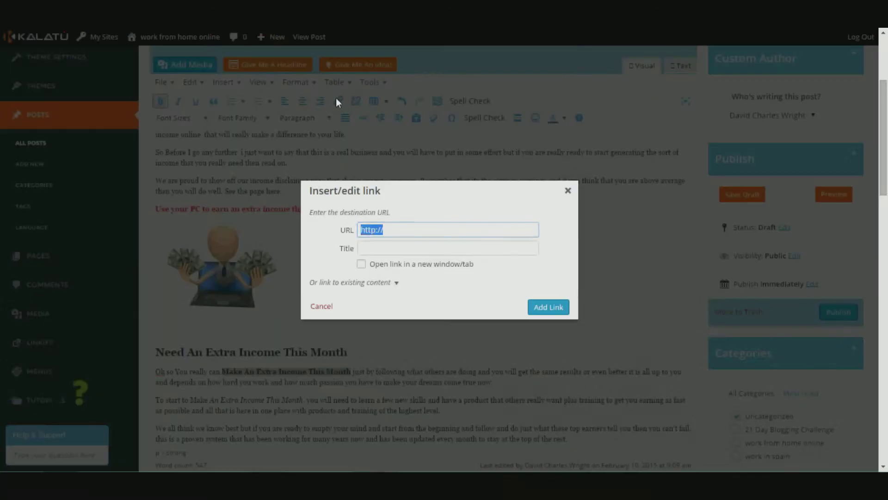
right_click(373, 230)
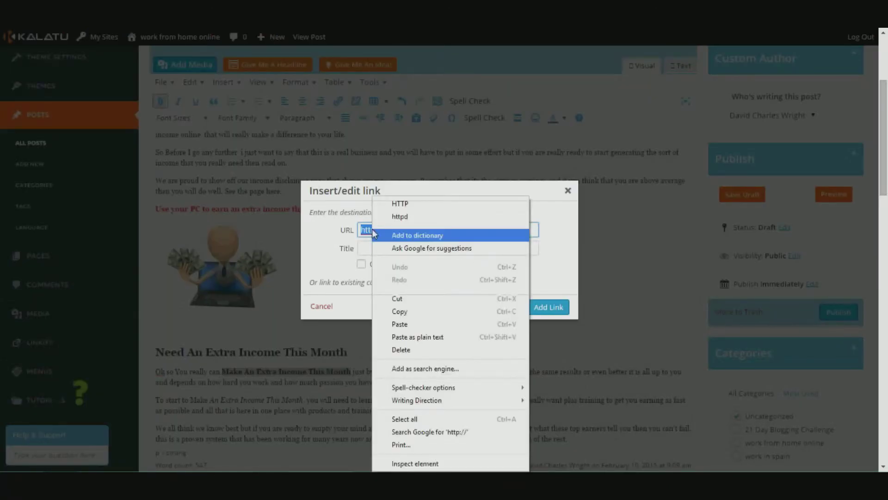
click(410, 324)
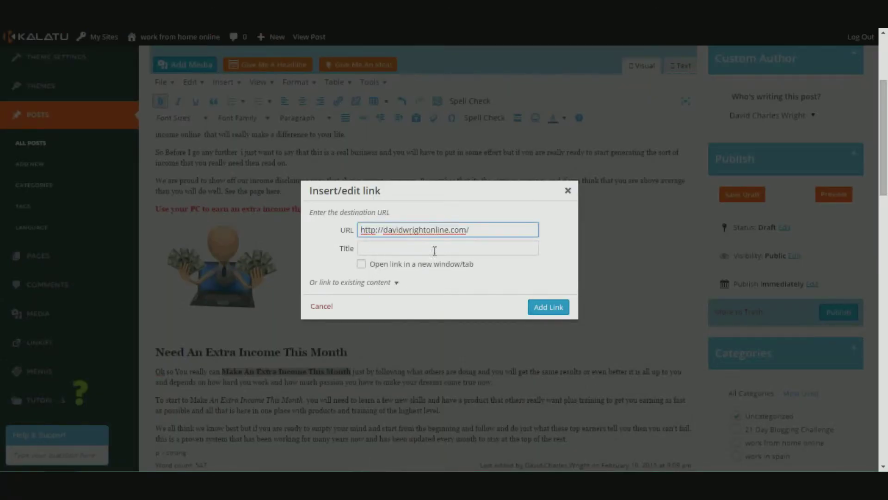
click(361, 264)
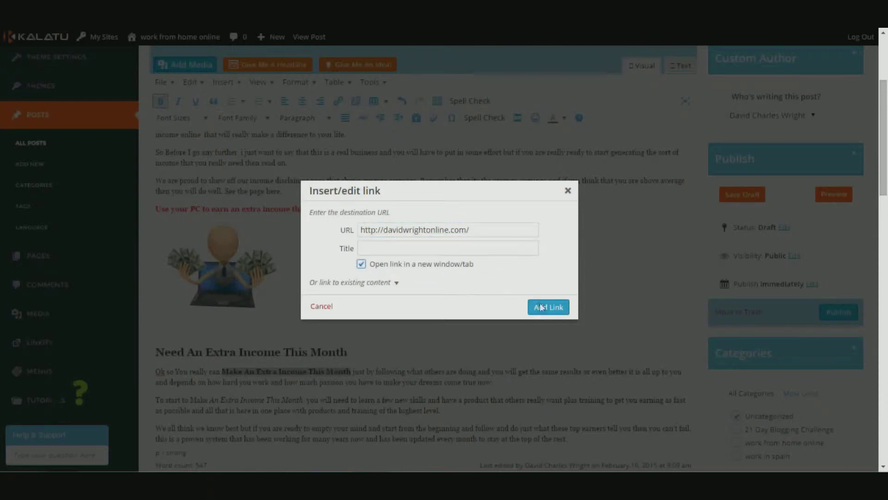
click(556, 307)
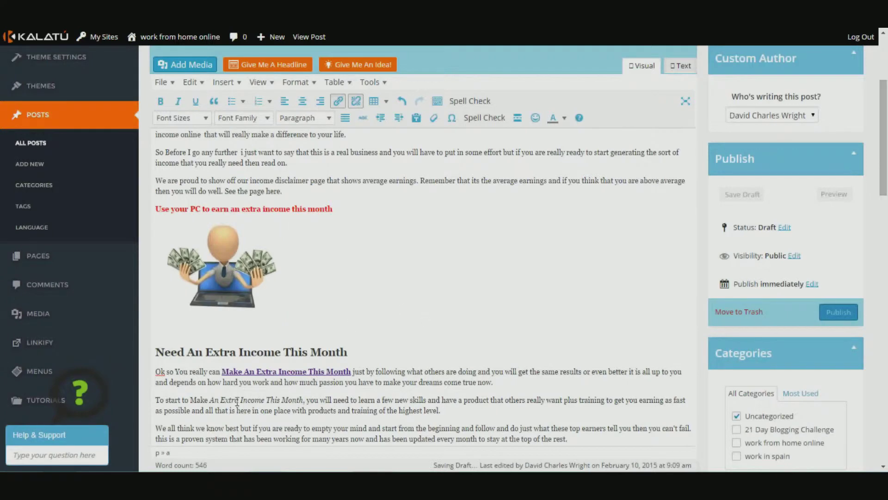
Make the word "FREE" in the post's closing line bold and red.
scroll(280, 376, down, 5)
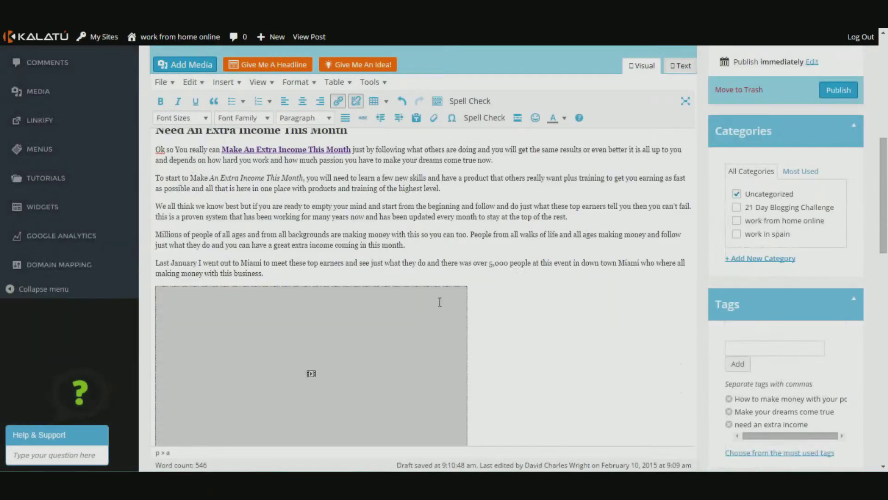
scroll(441, 305, down, 5)
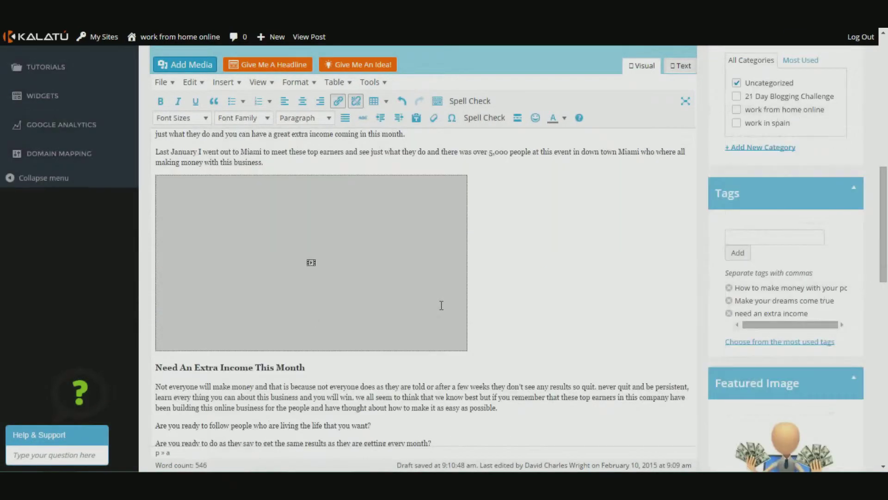
scroll(441, 306, down, 1)
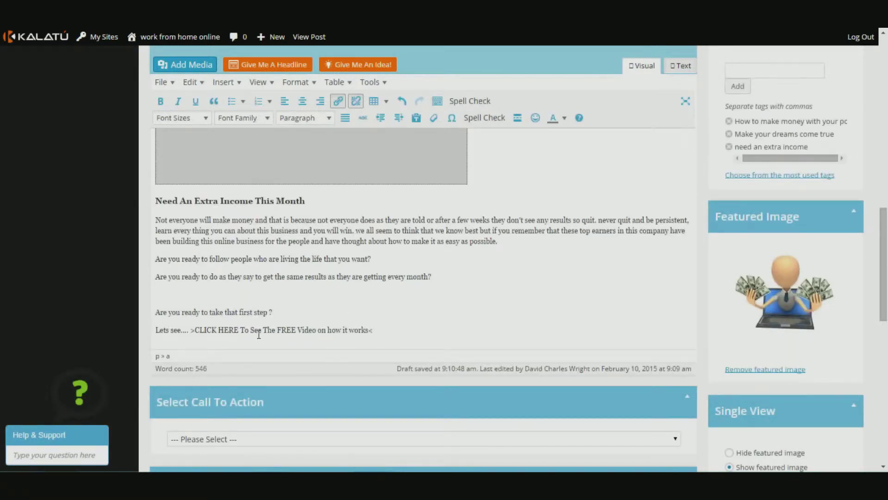
drag(298, 330, 278, 331)
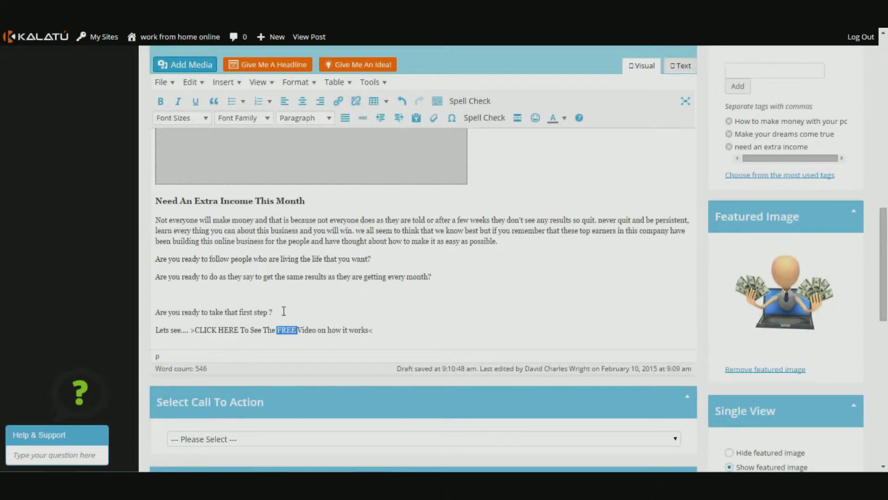
click(161, 101)
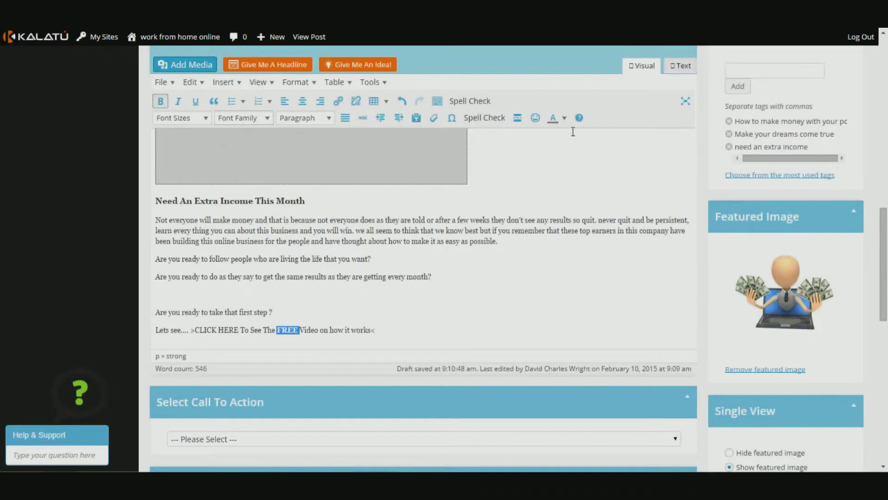
click(564, 118)
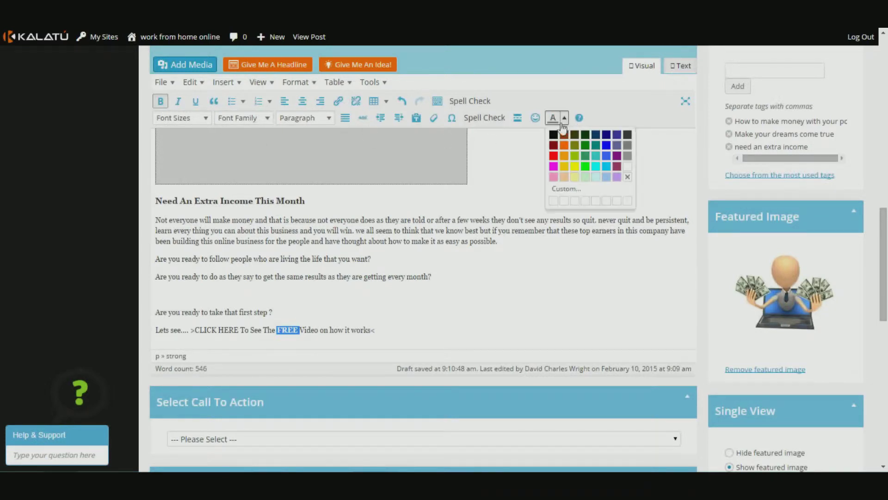
click(553, 155)
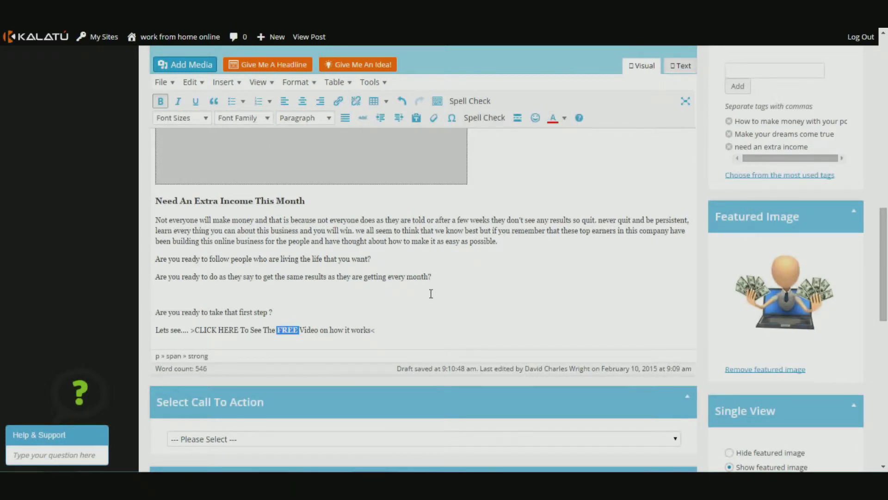
Set the word "FREE" in the closing line to the Georgia font at 14pt.
click(268, 118)
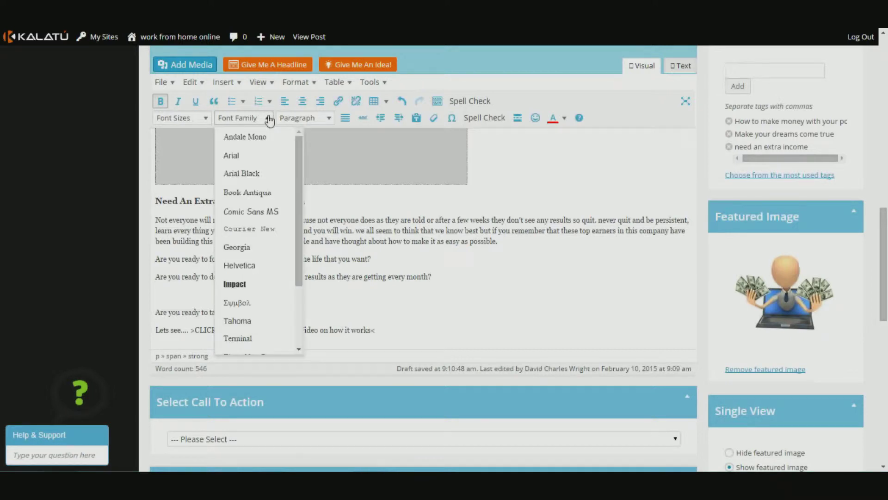
click(242, 252)
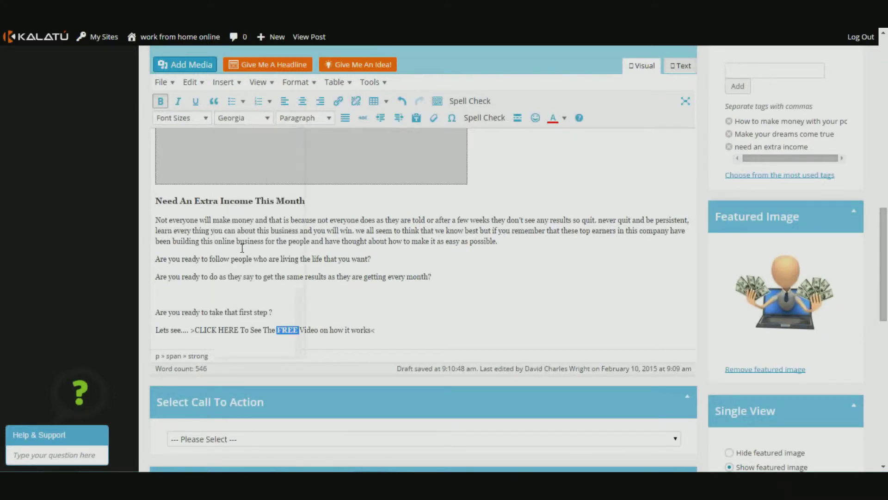
click(330, 119)
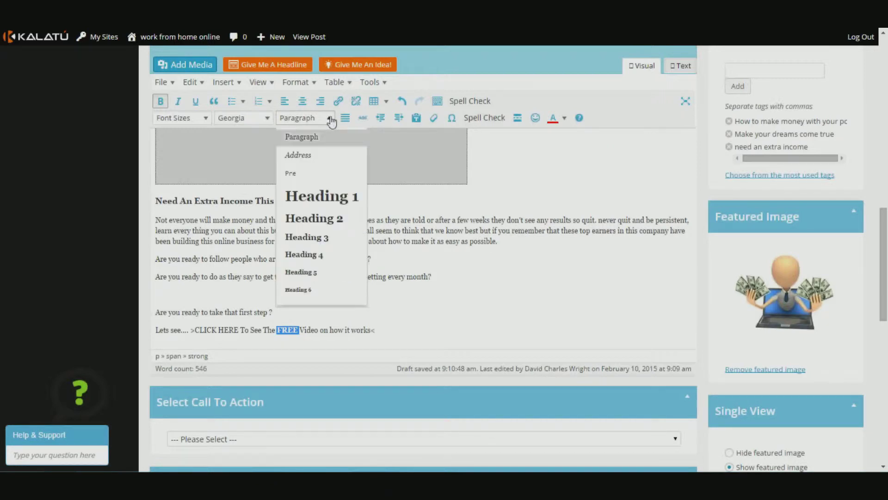
click(206, 122)
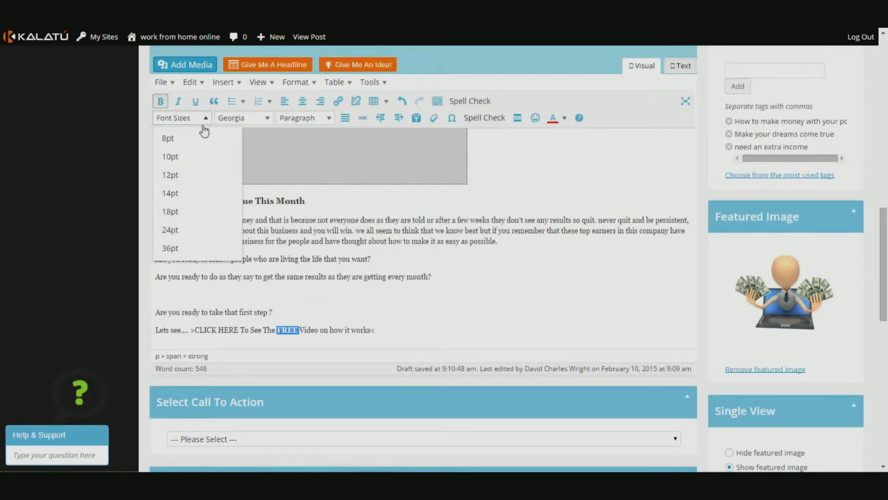
click(183, 197)
click(362, 320)
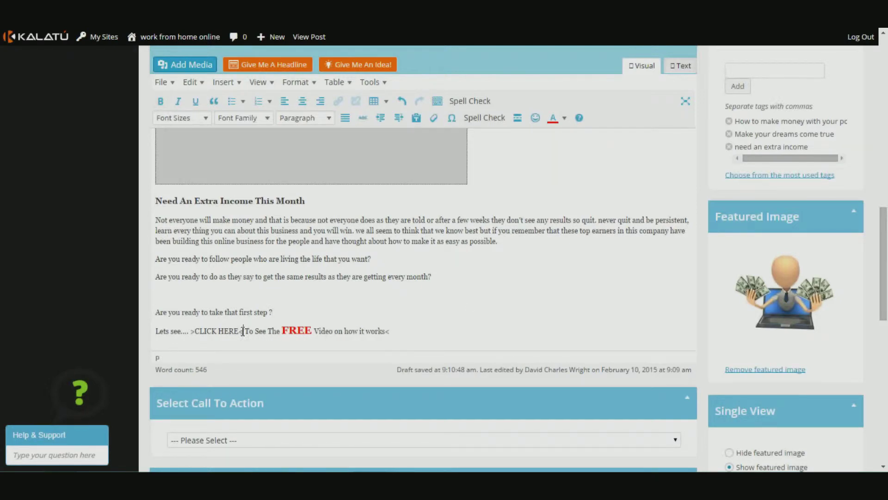
Make the ">CLICK HERE<" text in the closing line bold and blue.
drag(239, 331, 192, 333)
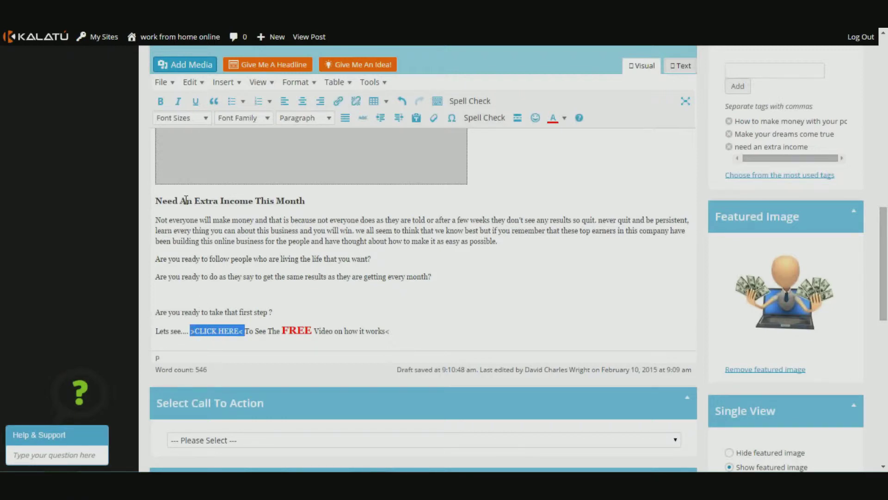
click(160, 101)
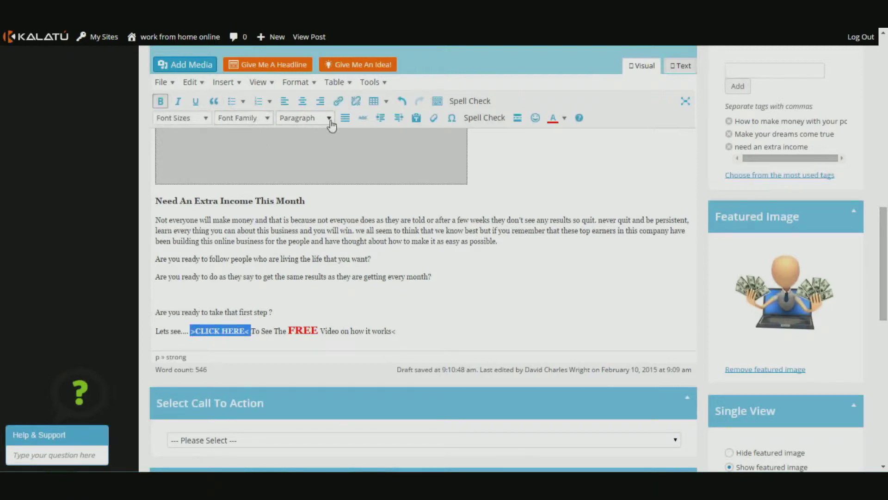
click(564, 120)
click(606, 162)
click(464, 300)
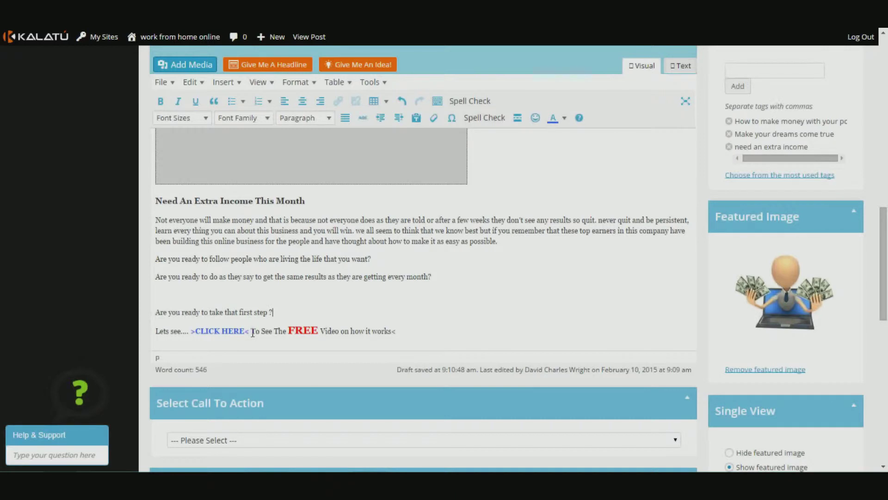
Link ">CLICK HERE<" to the ipasgiveaway.com page address copied from the other window, opening in a new window/tab, and save the post draft.
drag(250, 332, 193, 334)
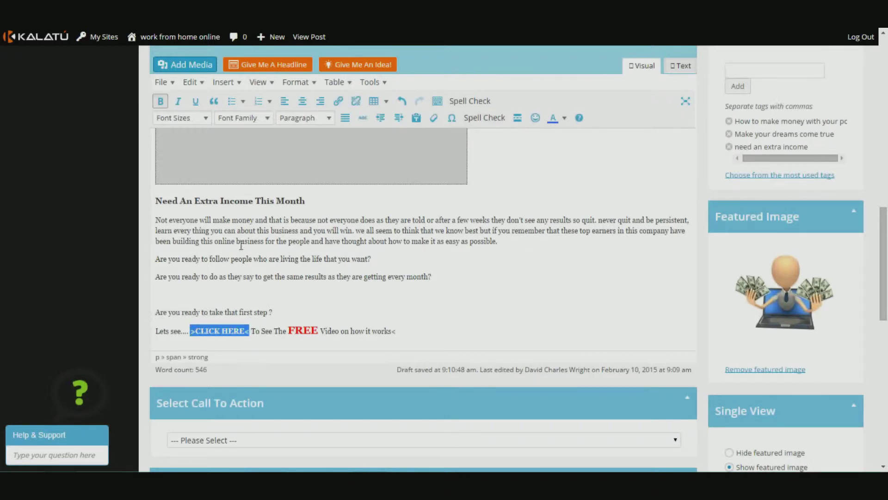
click(338, 101)
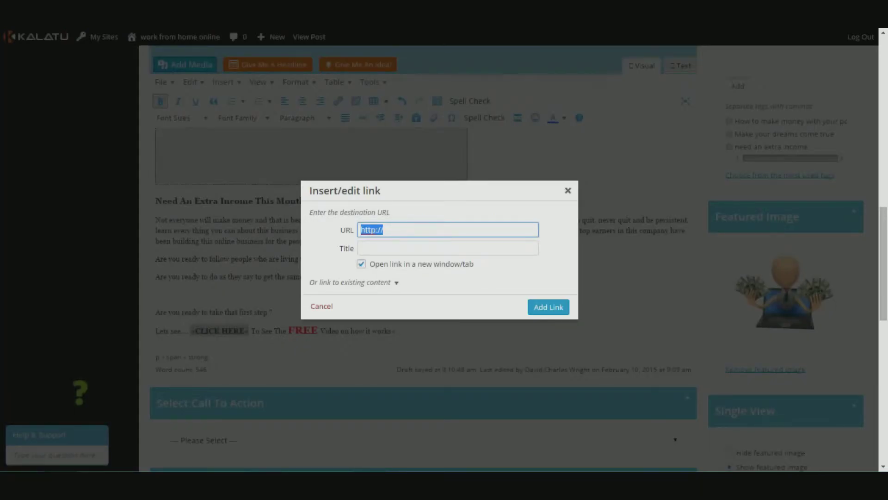
key(alt+Tab)
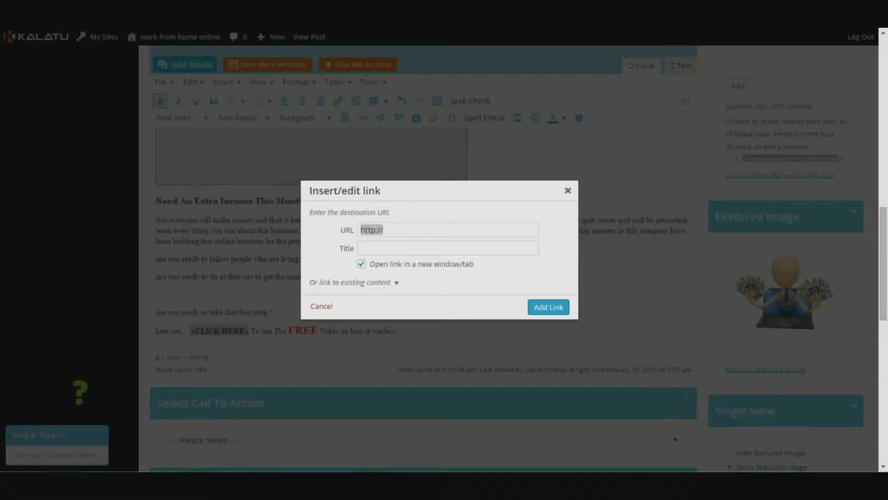
right_click(374, 228)
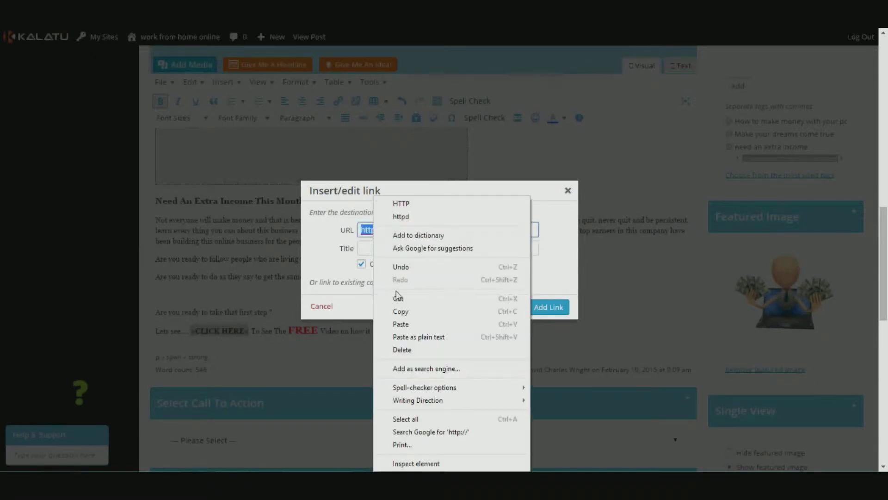
click(402, 323)
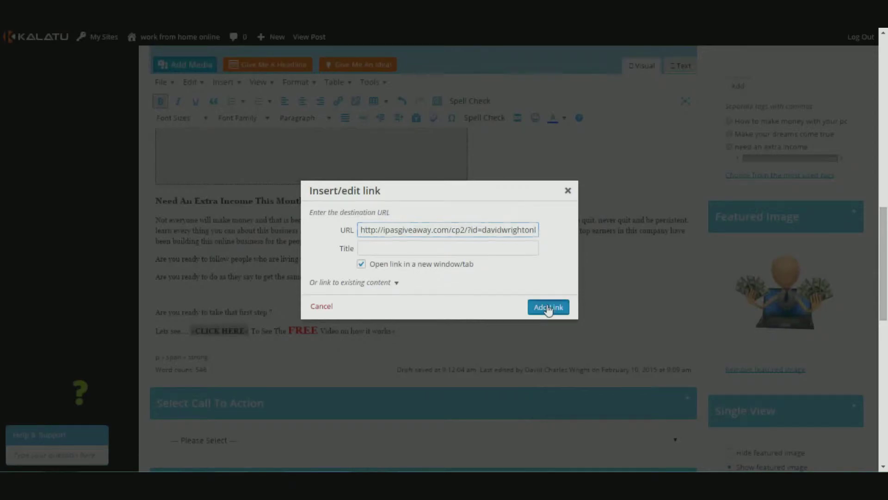
click(551, 307)
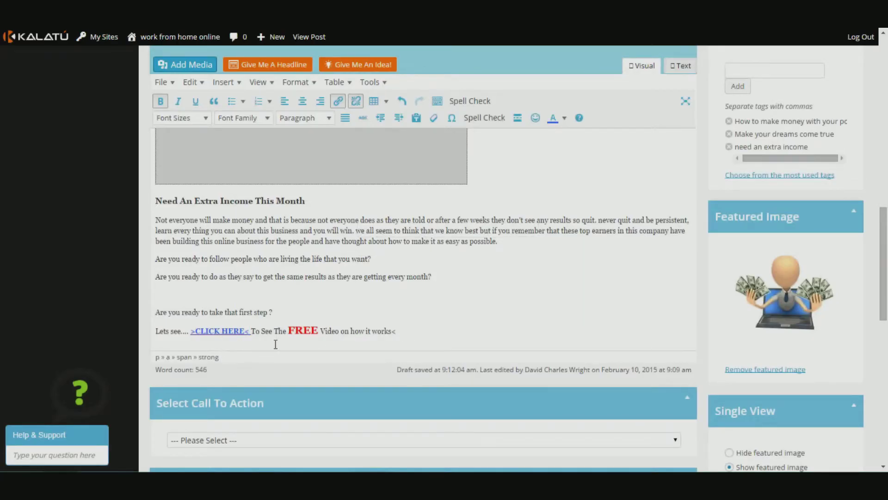
scroll(546, 276, up, 15)
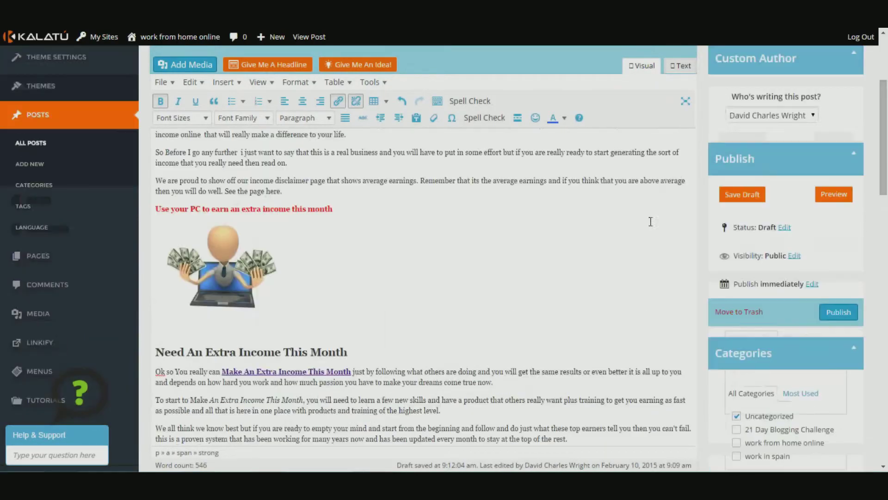
click(741, 195)
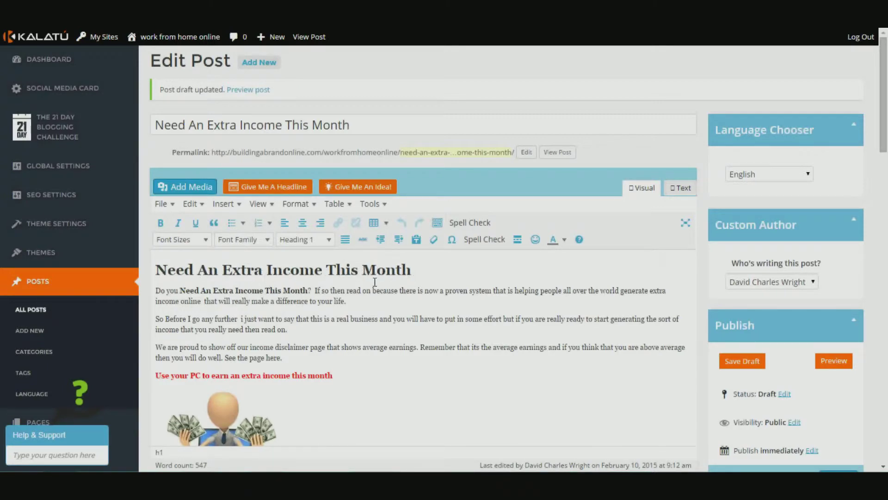
Set the linked ">CLICK HERE<" text in the post's closing line to 18pt.
scroll(332, 295, down, 1)
scroll(240, 313, down, 2)
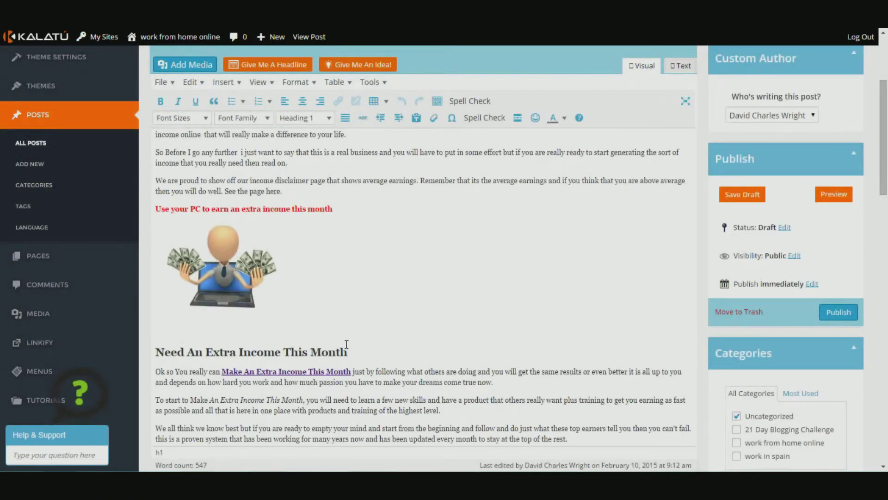
scroll(349, 350, down, 6)
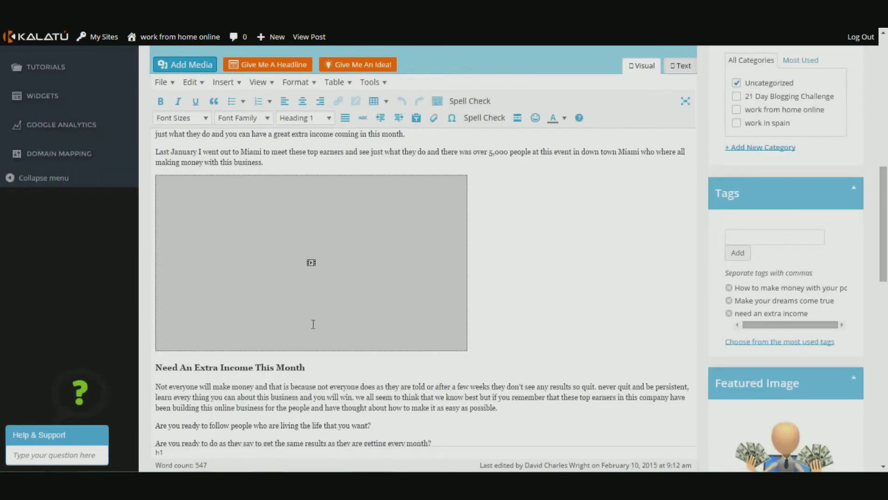
scroll(303, 360, down, 2)
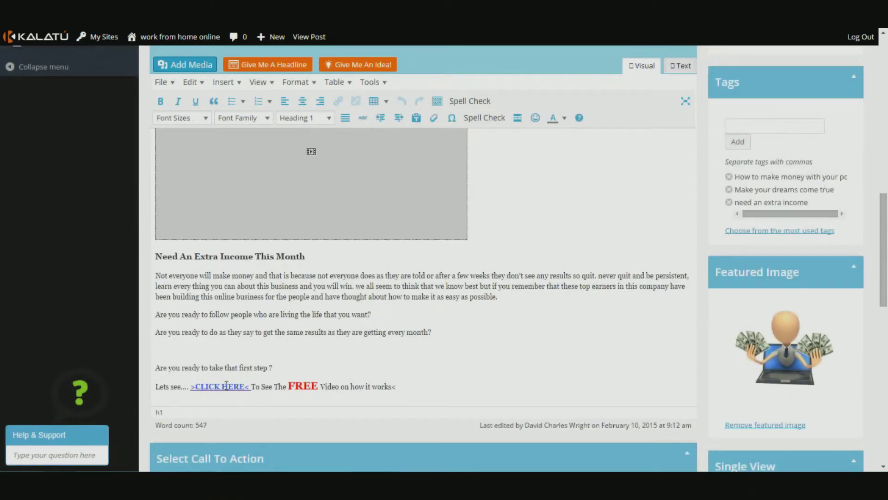
drag(250, 386, 190, 386)
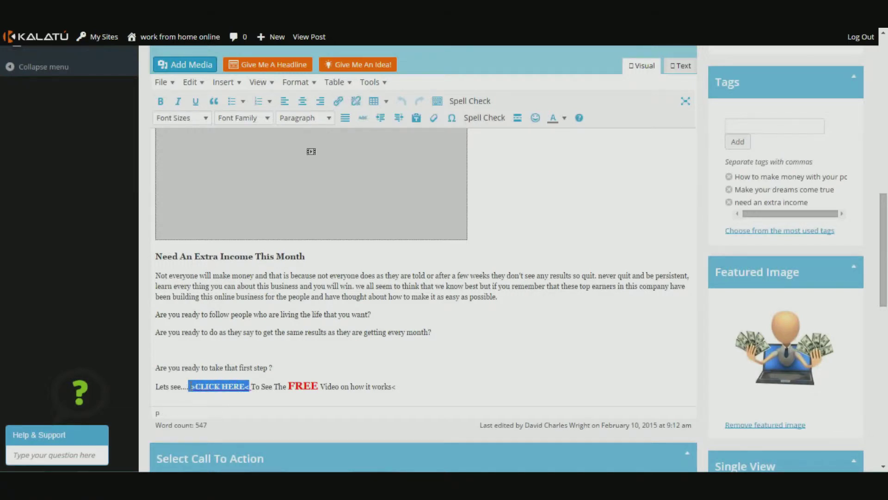
click(206, 119)
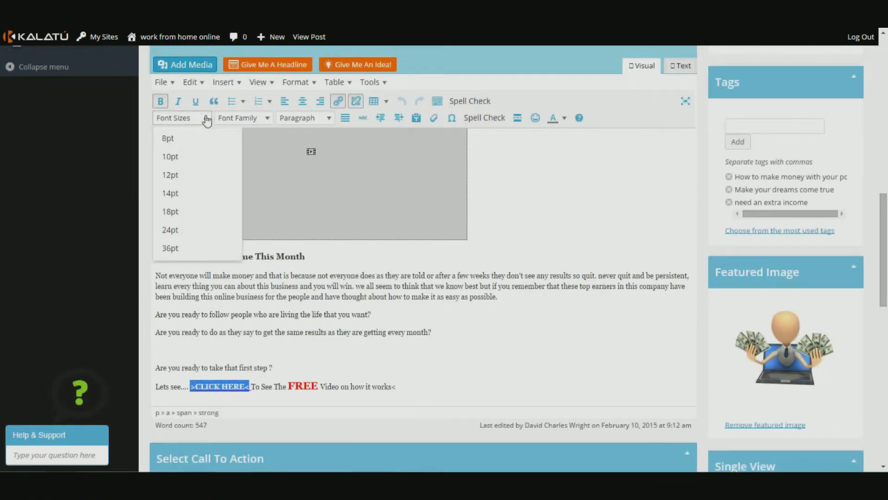
click(173, 212)
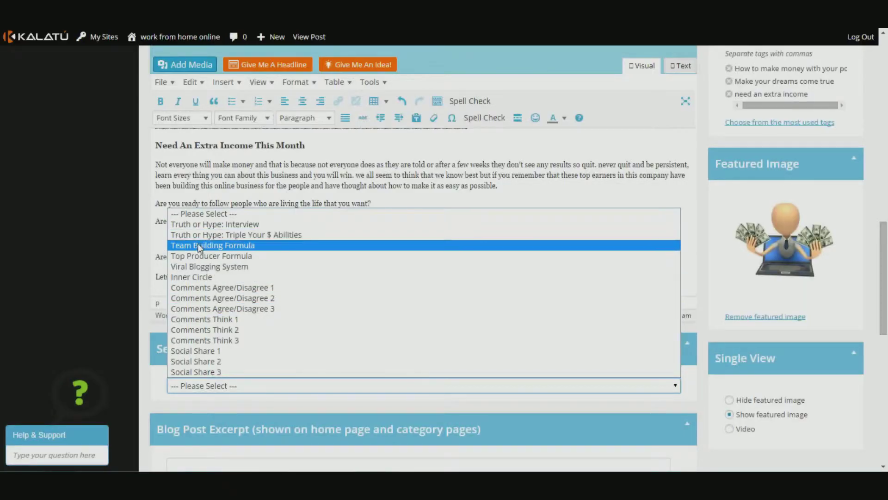
Choose Viral Blogging System as the post's call to action and save the draft.
click(201, 268)
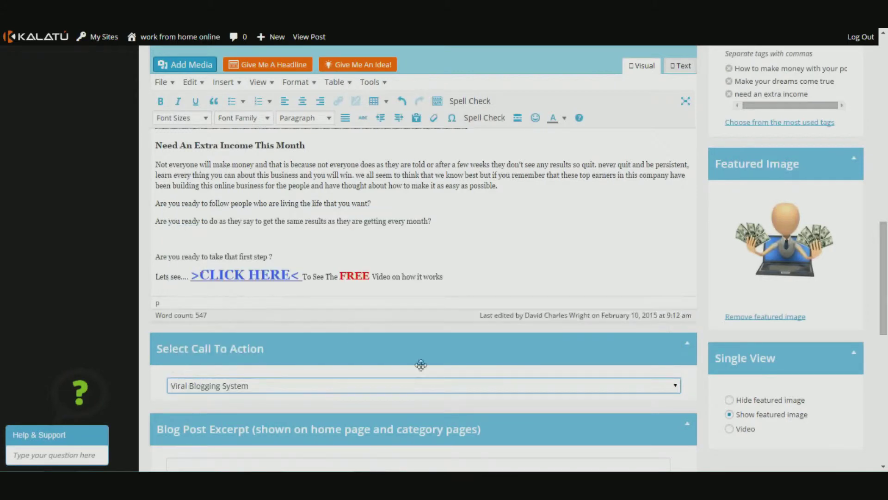
scroll(551, 368, down, 4)
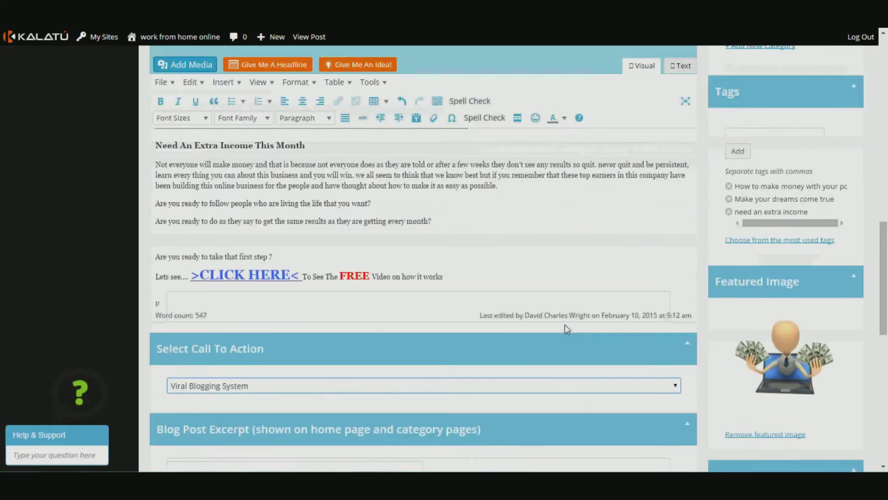
scroll(569, 321, up, 15)
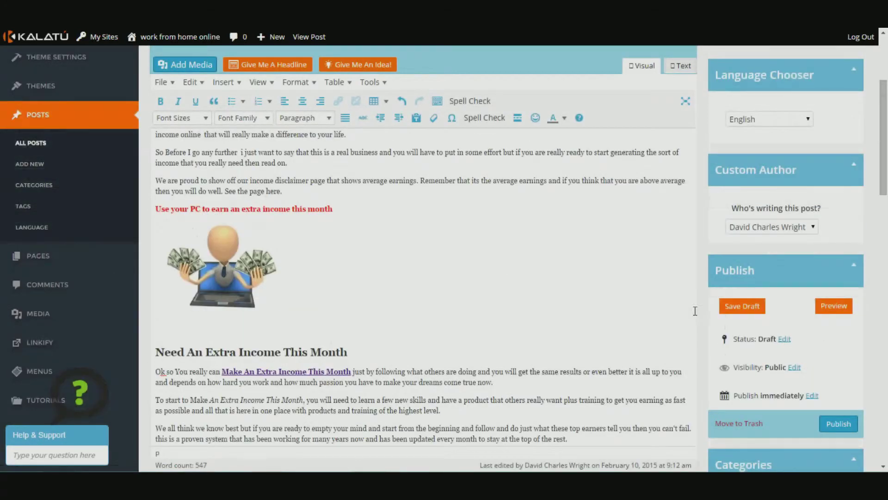
click(742, 307)
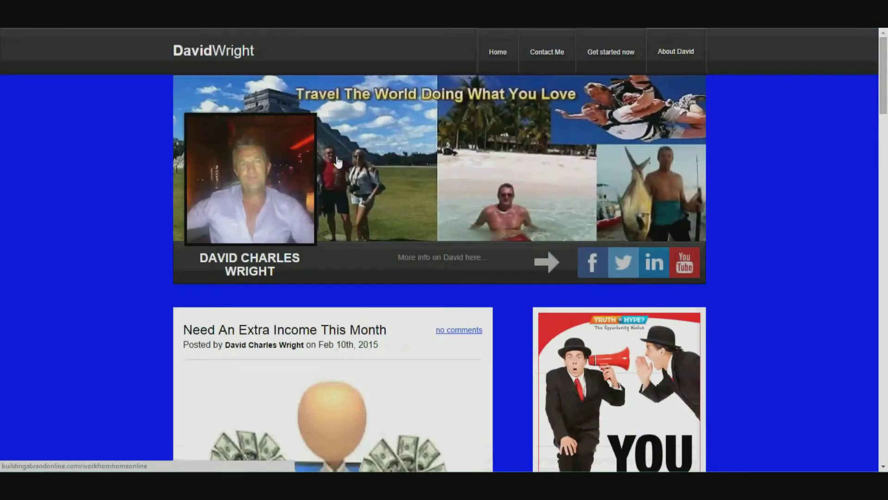
Review the post preview from the heading down to the call-to-action banner and test the ">CLICK HERE<" link.
scroll(402, 287, down, 5)
scroll(401, 275, down, 15)
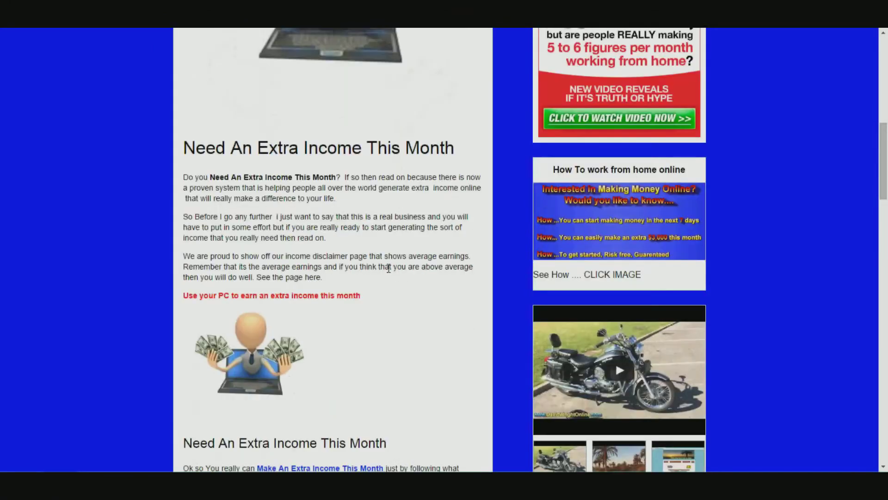
scroll(340, 262, down, 8)
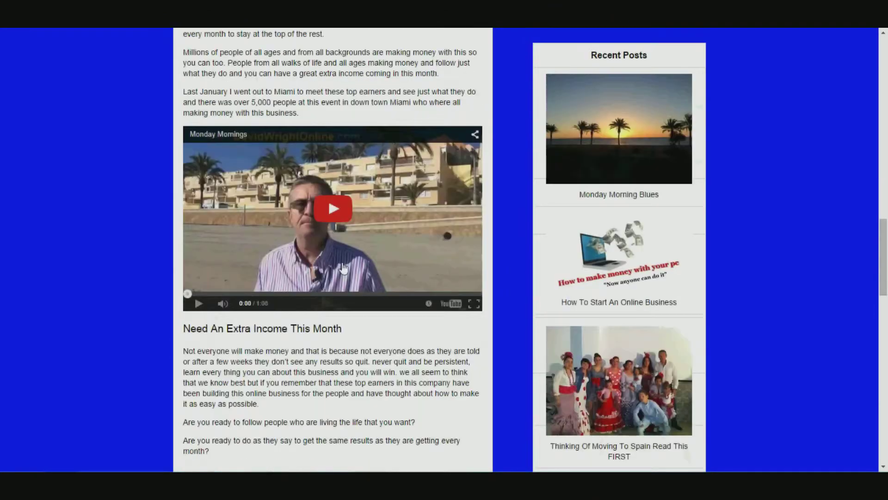
scroll(283, 331, down, 2)
scroll(283, 331, down, 1)
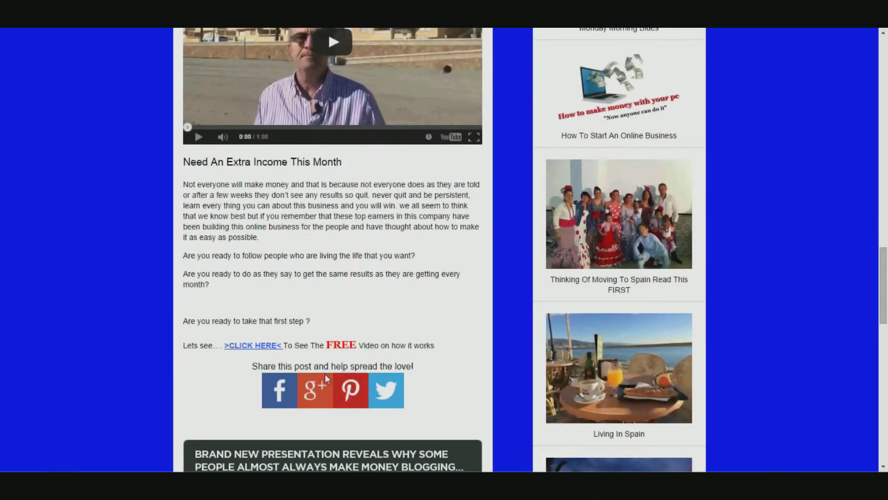
scroll(325, 374, down, 3)
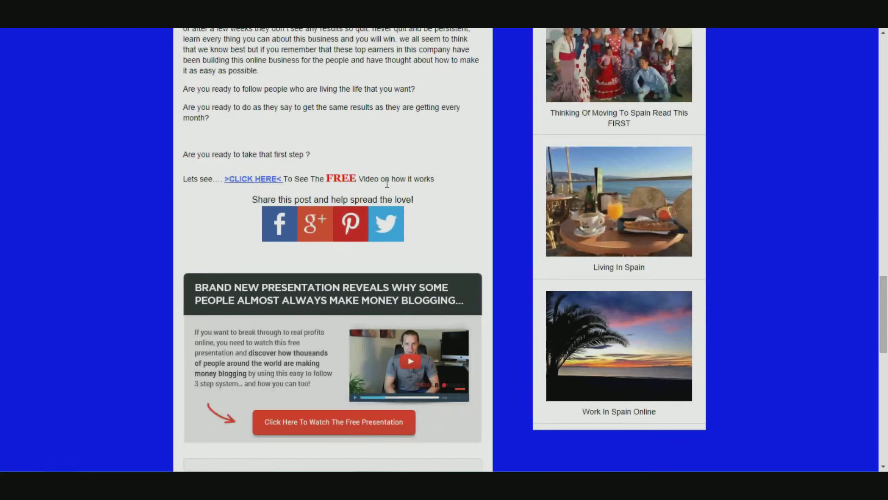
click(265, 185)
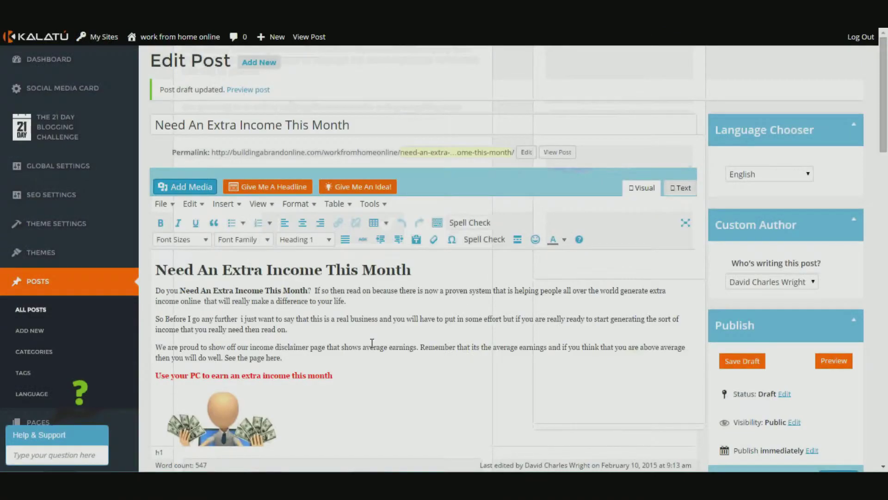
Complete the Facebook share description so that it ends with "If so then read on...".
scroll(385, 336, down, 3)
scroll(384, 336, down, 15)
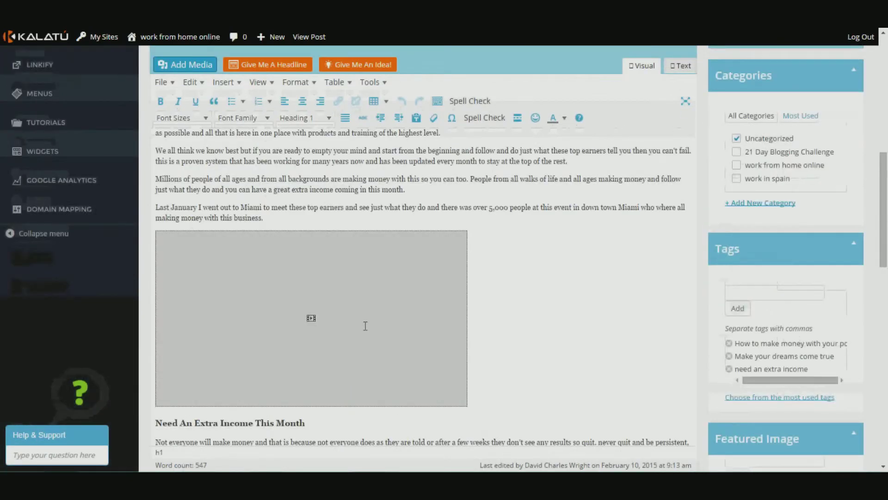
scroll(381, 319, down, 5)
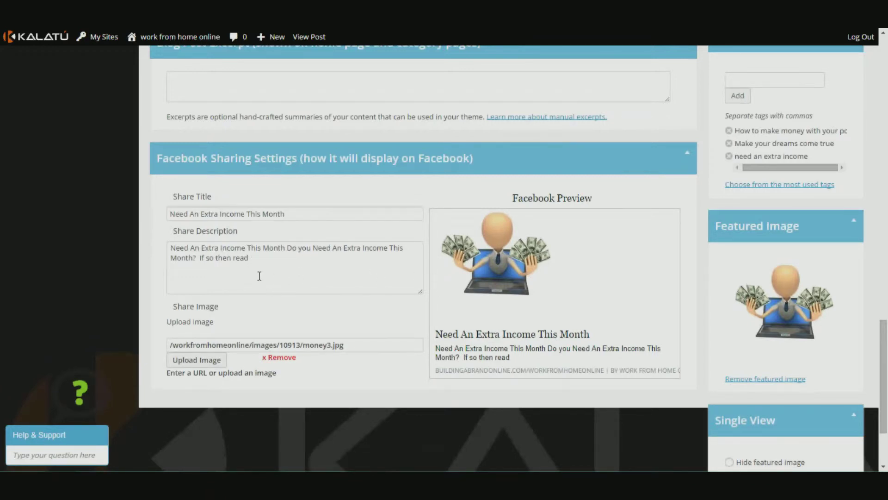
click(252, 258)
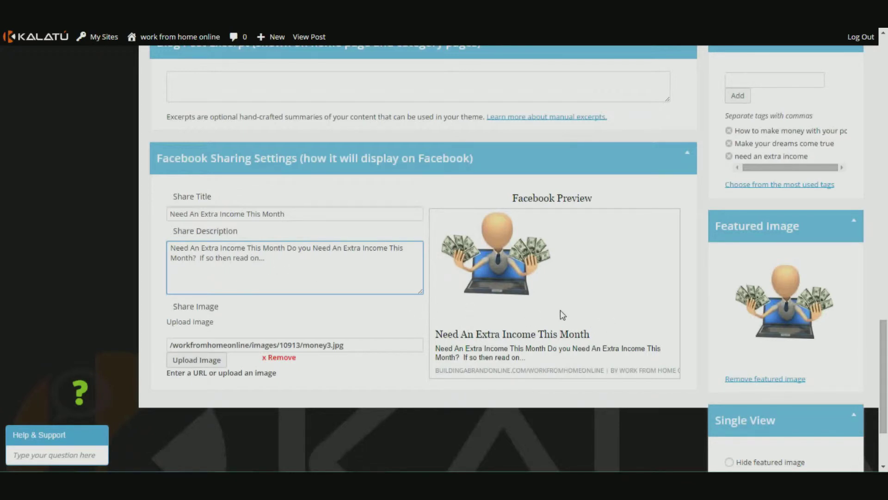
Copy the post's opening paragraph, from "Do you Need An Extra Income This Month?" to "a difference to your life.".
scroll(587, 308, up, 5)
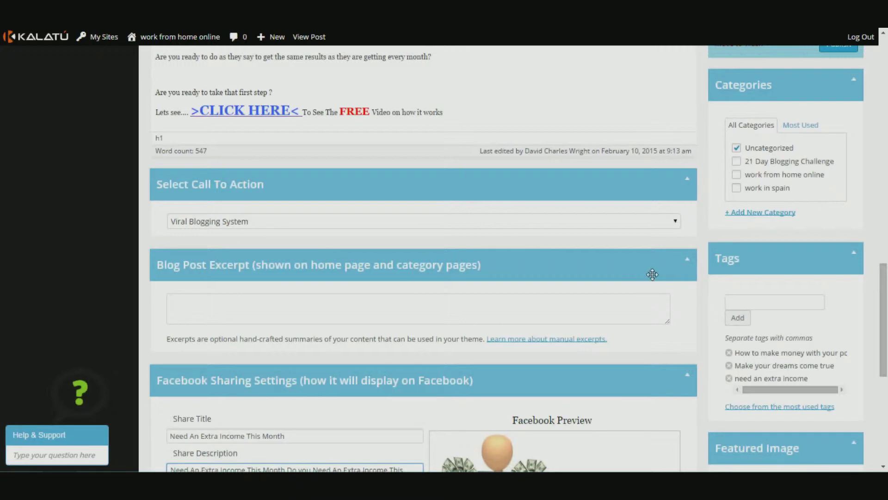
scroll(651, 276, up, 3)
scroll(476, 286, up, 5)
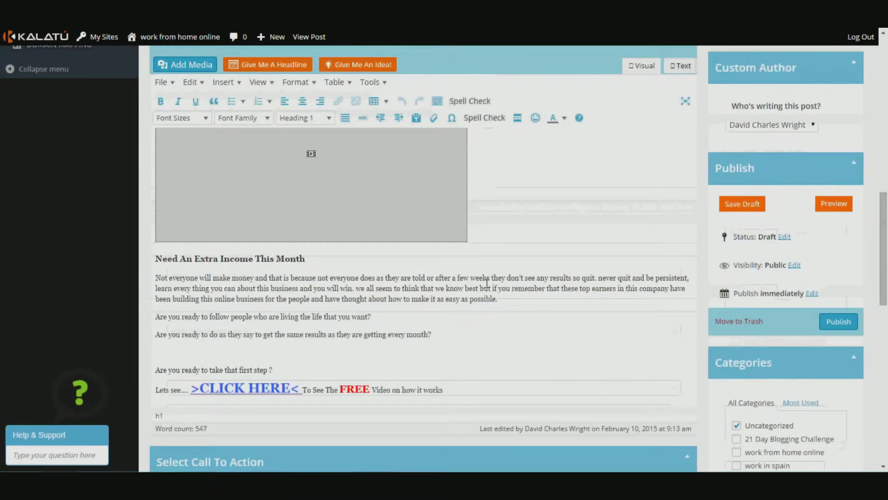
scroll(481, 285, up, 3)
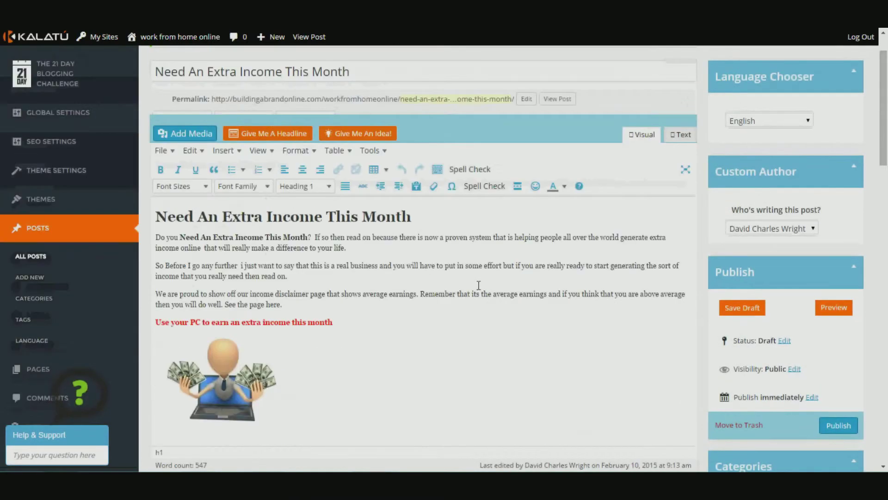
drag(354, 249, 144, 234)
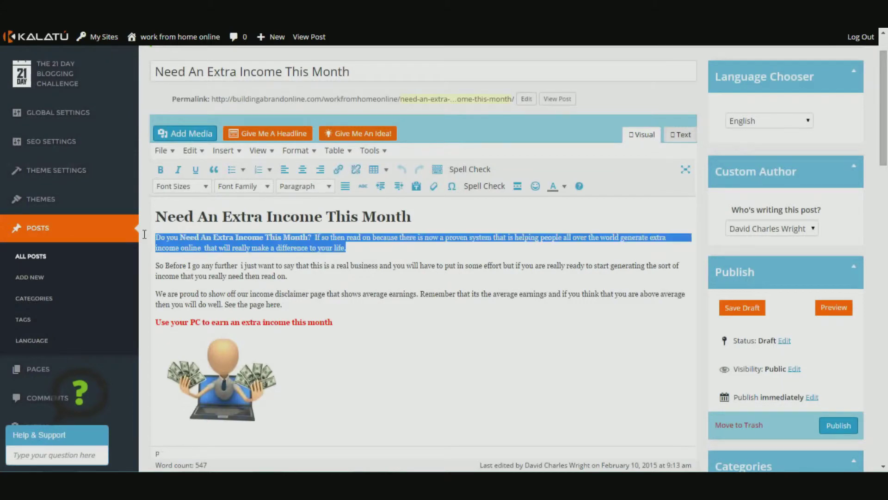
right_click(173, 239)
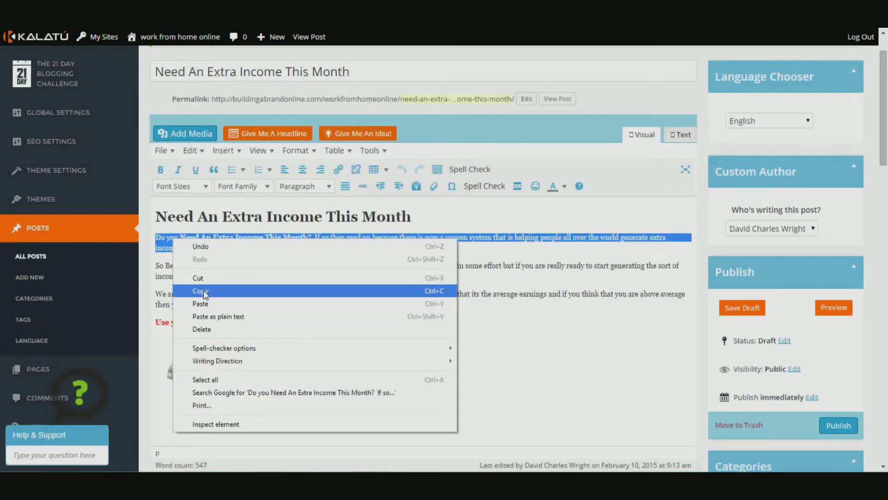
click(204, 294)
Paste the copied opening paragraph as the blog post excerpt and save the draft.
scroll(519, 322, down, 10)
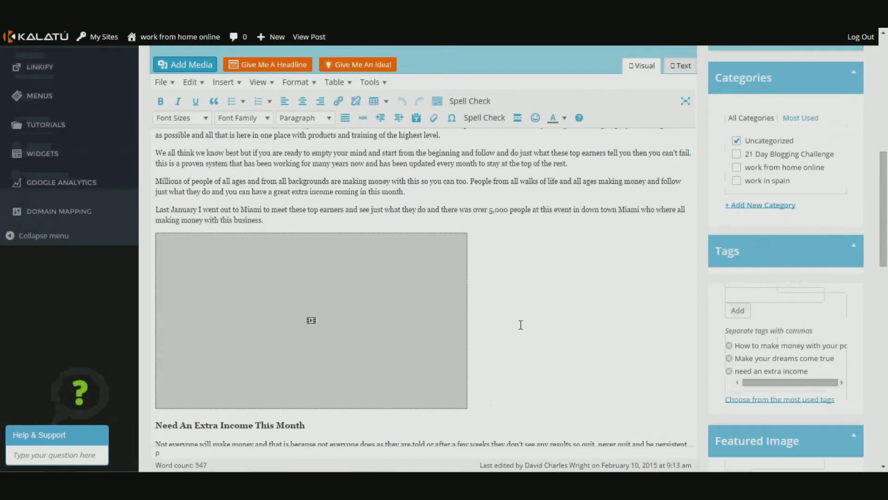
scroll(519, 322, down, 3)
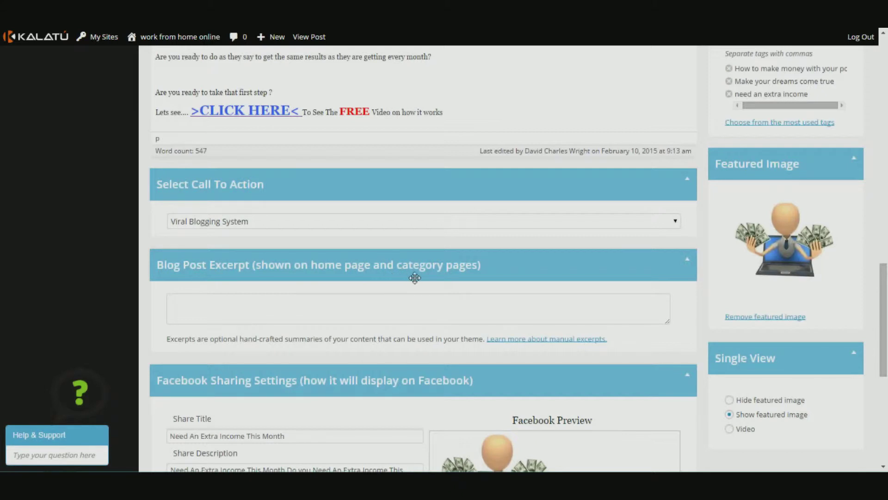
click(198, 306)
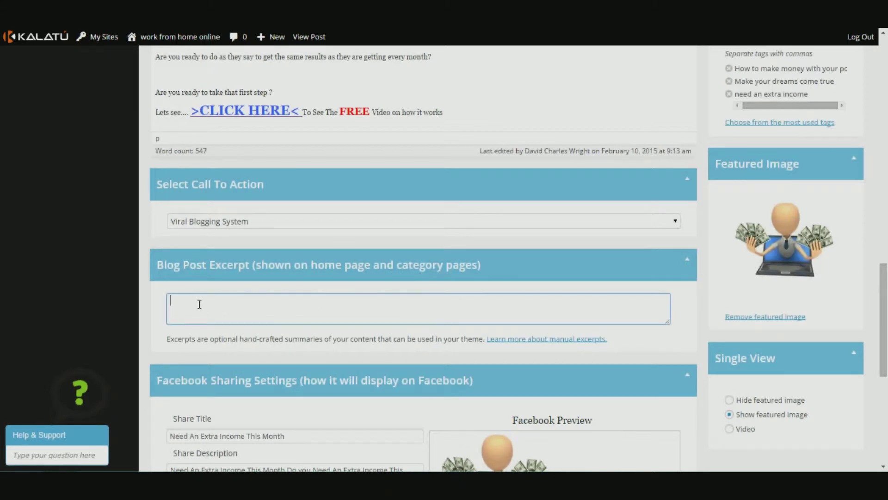
right_click(199, 305)
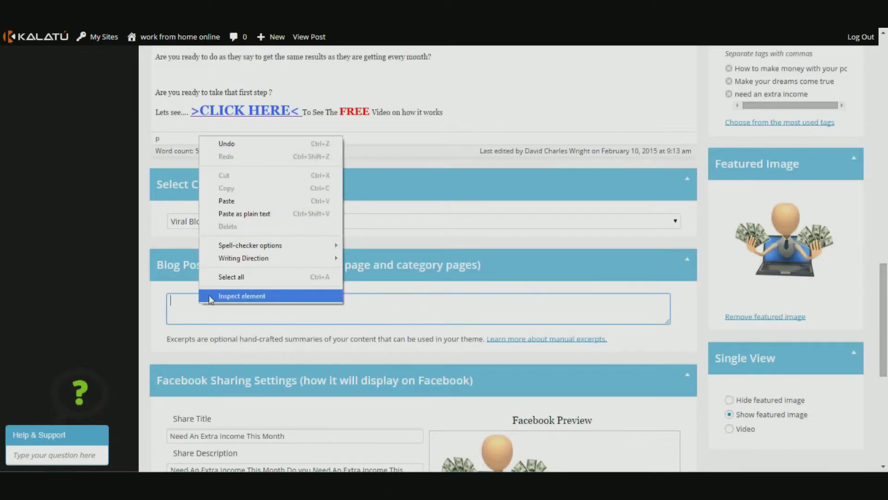
click(230, 201)
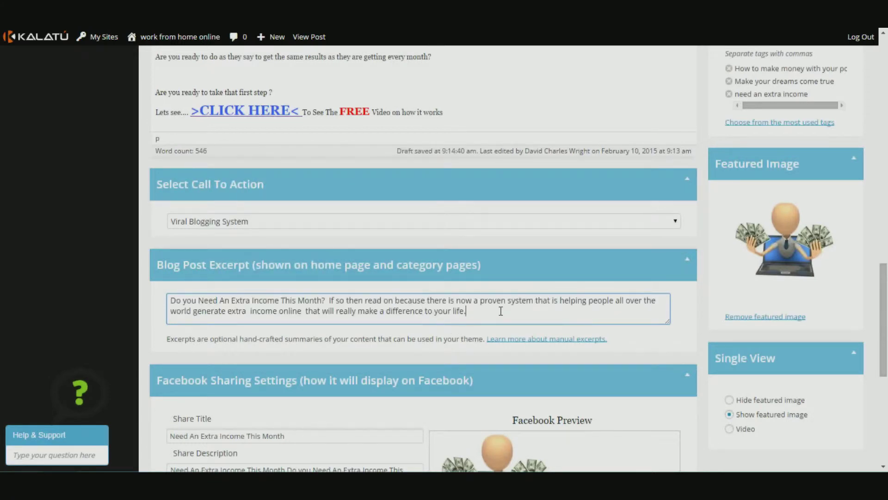
scroll(596, 268, up, 10)
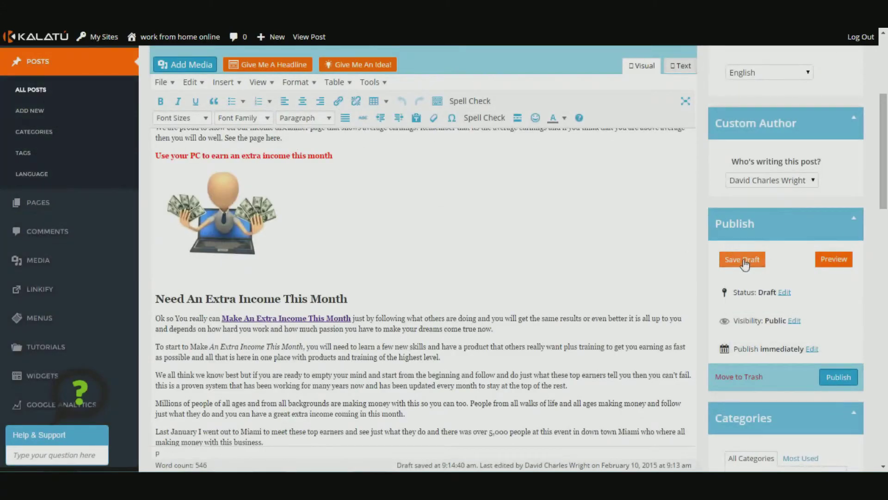
click(743, 260)
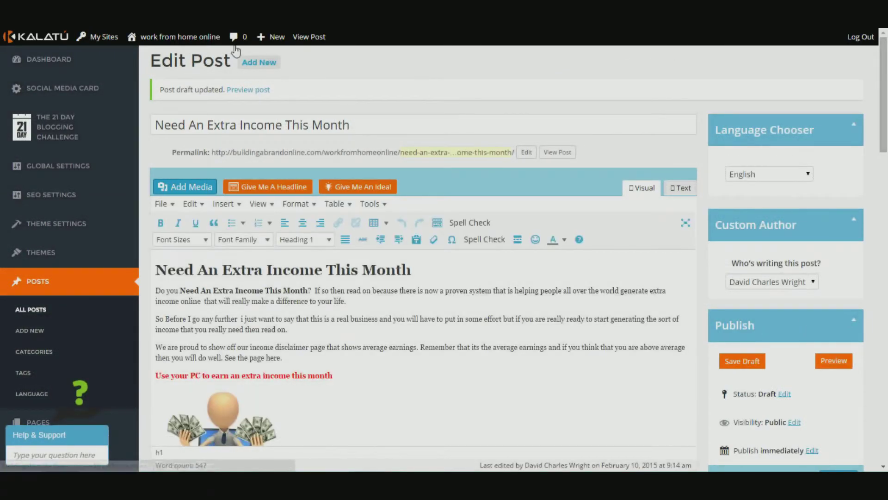
Preview the full post and check how its image and excerpt appear on the blog's home page.
click(834, 361)
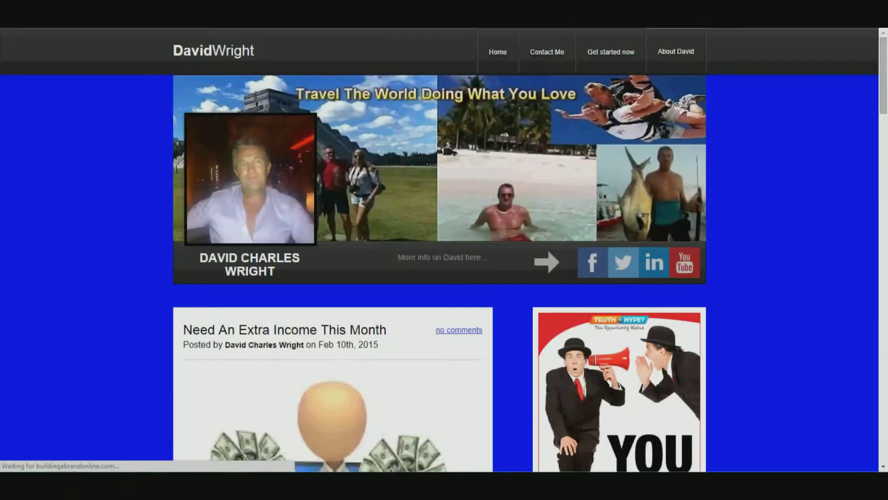
scroll(433, 236, down, 7)
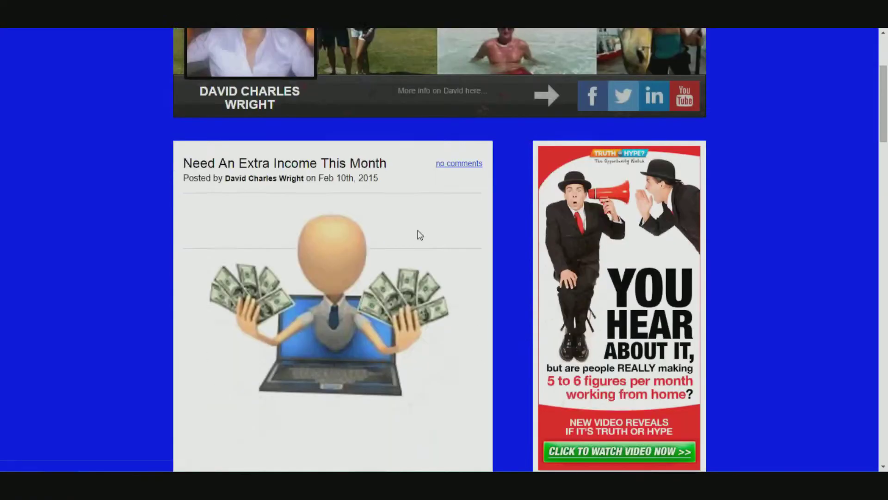
scroll(415, 231, down, 2)
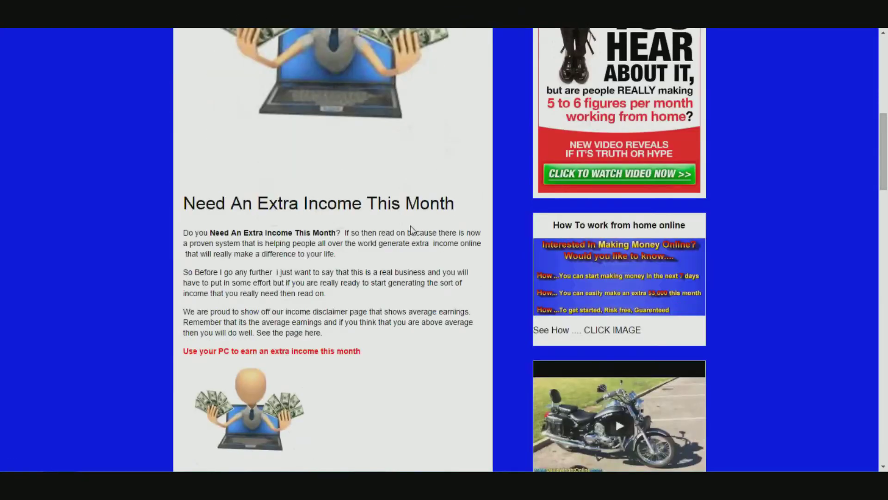
scroll(413, 230, down, 7)
scroll(407, 230, down, 10)
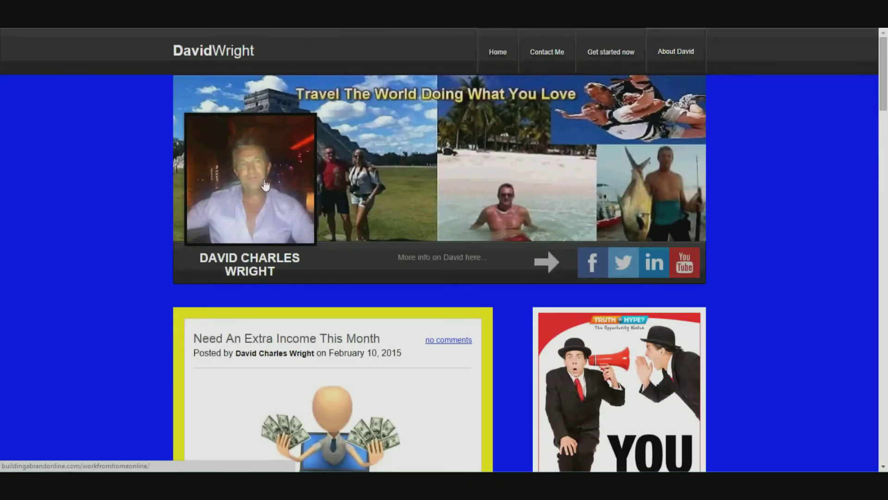
scroll(512, 242, down, 1)
scroll(512, 242, down, 3)
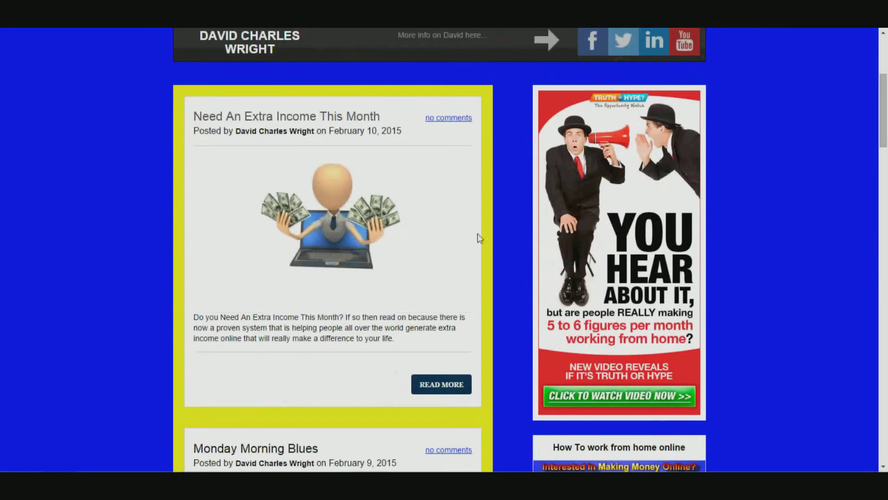
Examine the new post's image and excerpt alongside the older entries on the blog's home page.
scroll(246, 149, down, 2)
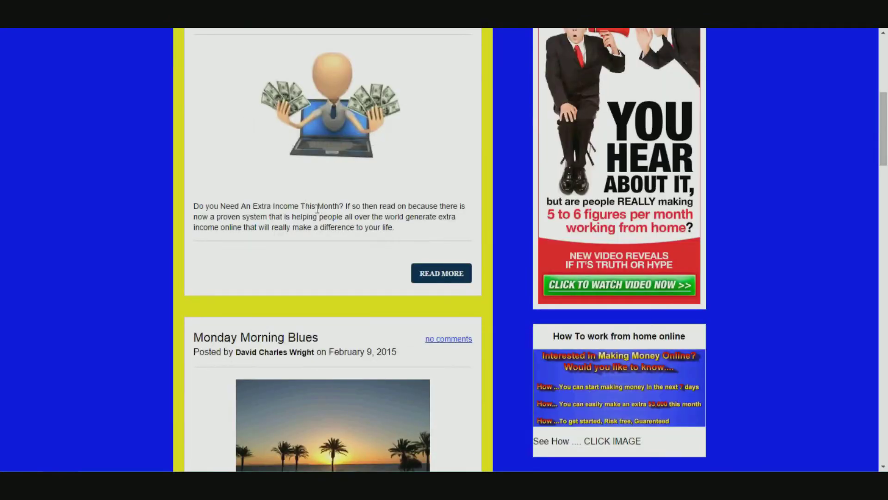
scroll(324, 208, down, 5)
scroll(338, 250, down, 1)
scroll(343, 238, up, 7)
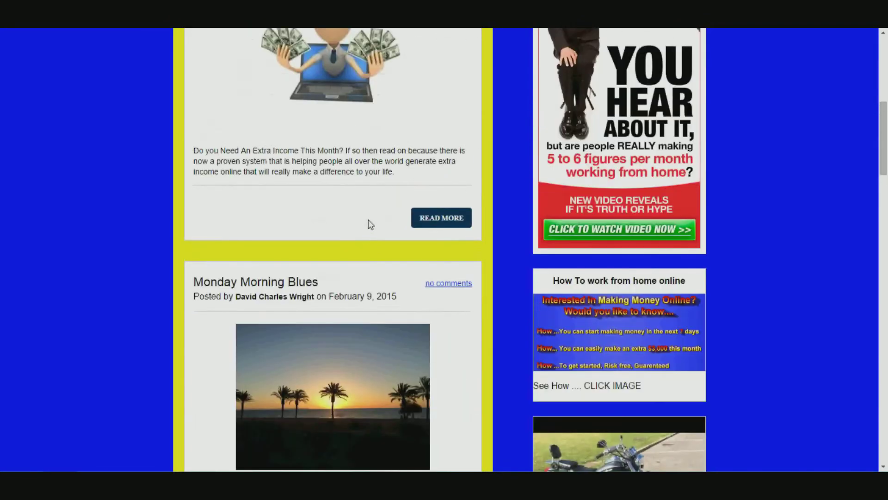
scroll(375, 215, up, 1)
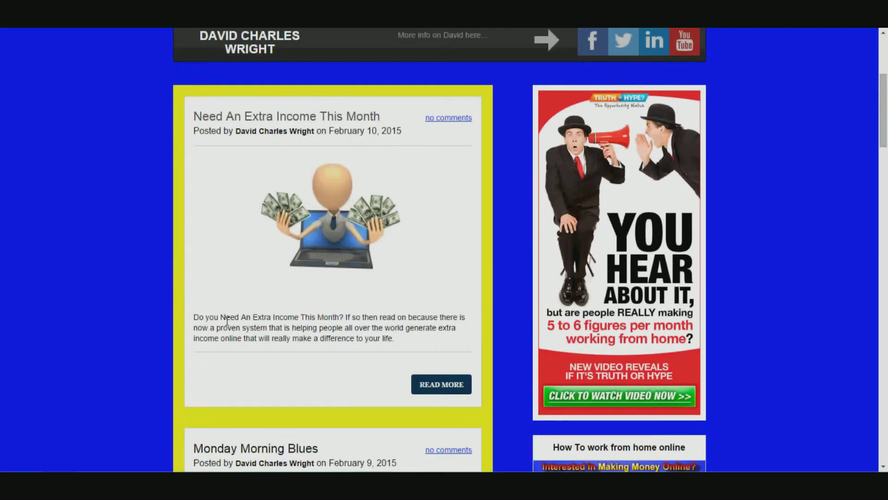
scroll(363, 332, down, 6)
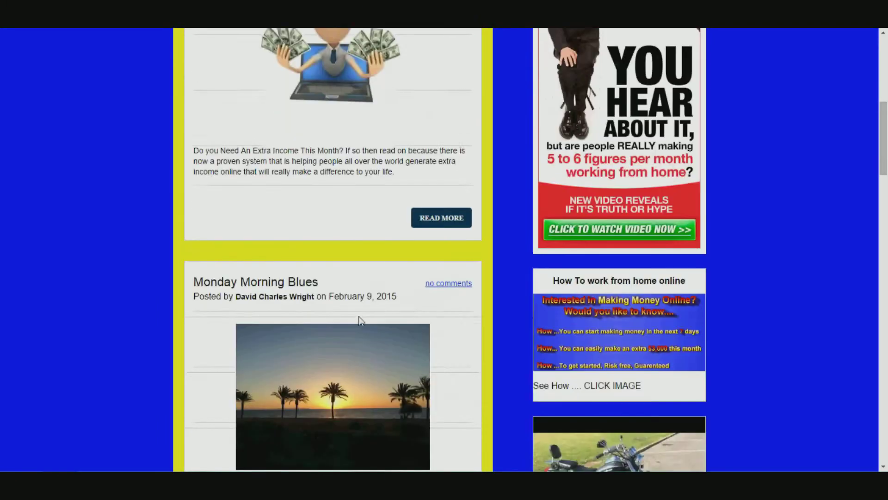
scroll(357, 292, up, 4)
scroll(358, 291, up, 1)
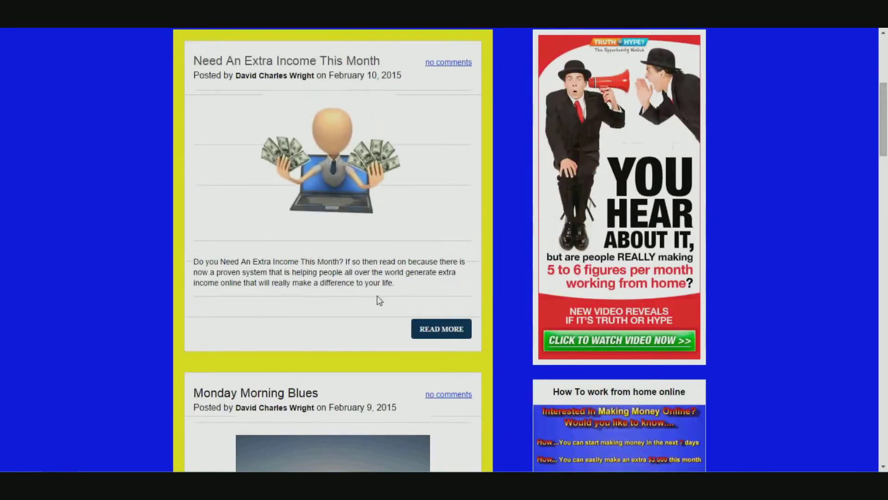
Open the full "Need An Extra Income This Month" post and review its text, images, video, links and sharing buttons.
click(442, 329)
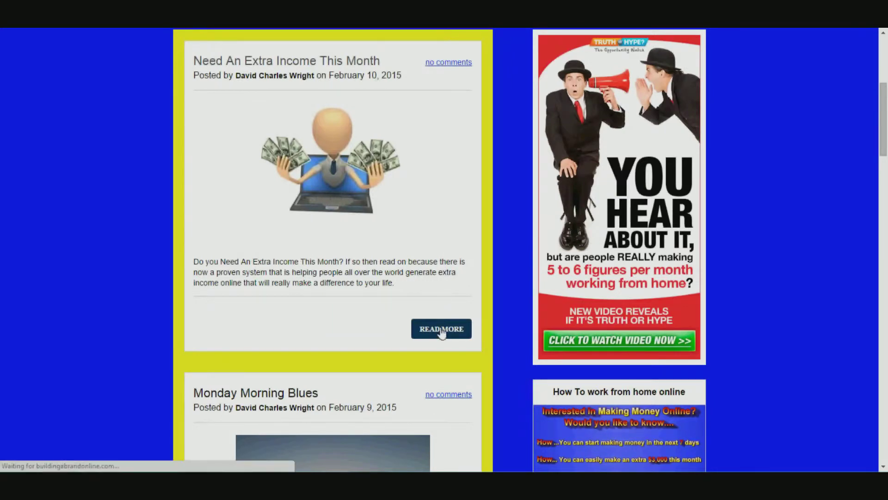
scroll(368, 296, down, 5)
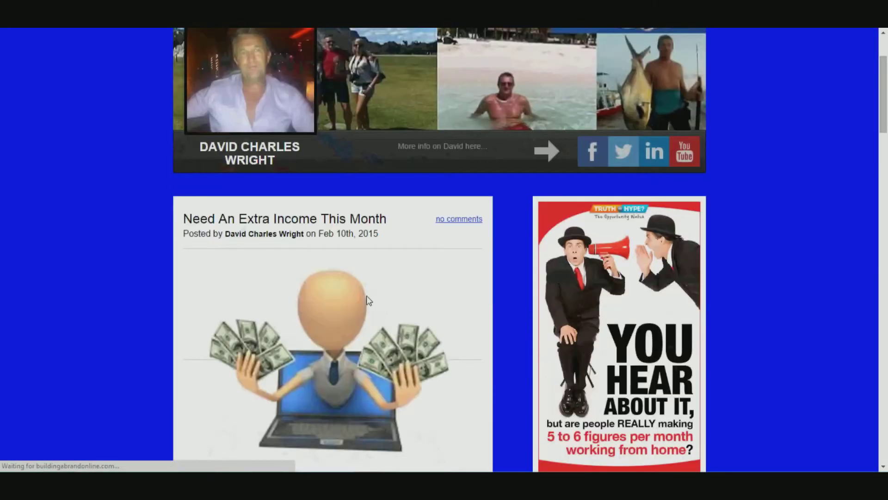
scroll(367, 295, down, 4)
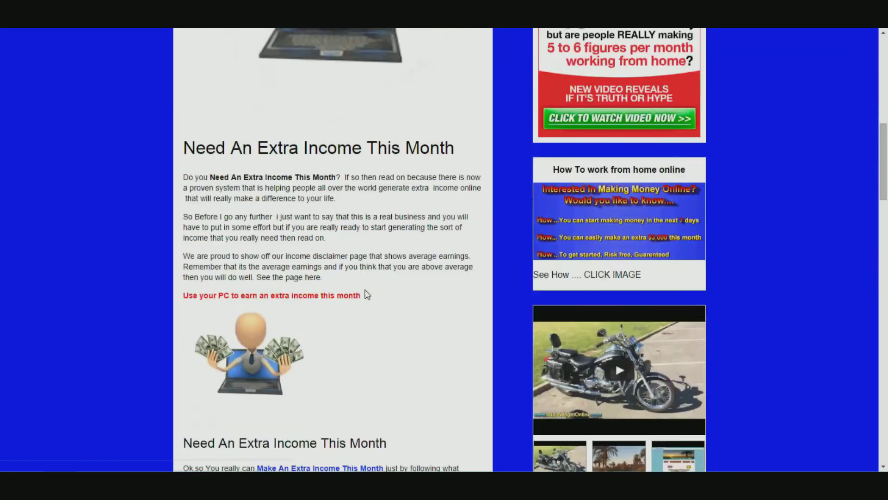
scroll(368, 294, down, 3)
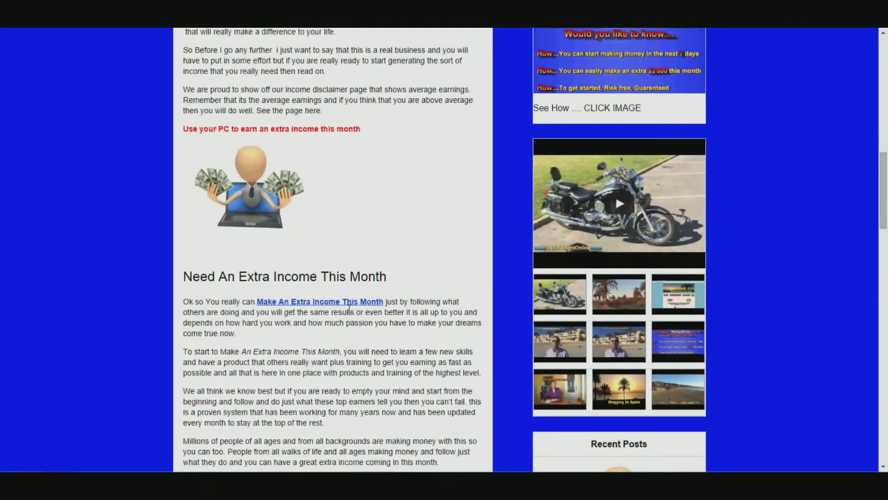
scroll(348, 308, down, 5)
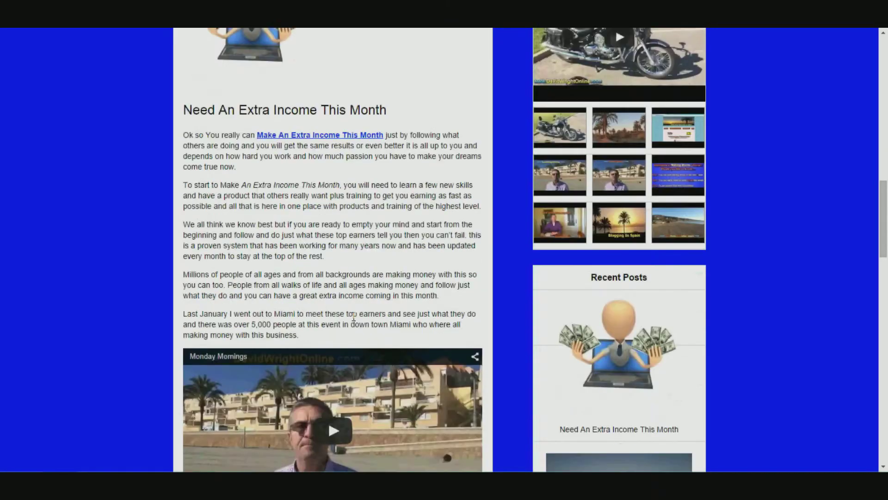
scroll(355, 321, down, 1)
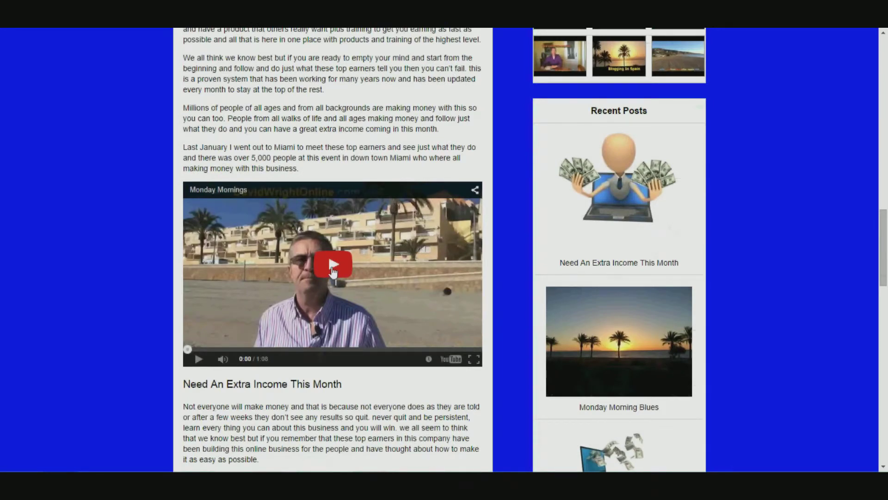
scroll(335, 273, down, 2)
scroll(347, 273, down, 2)
scroll(347, 278, down, 1)
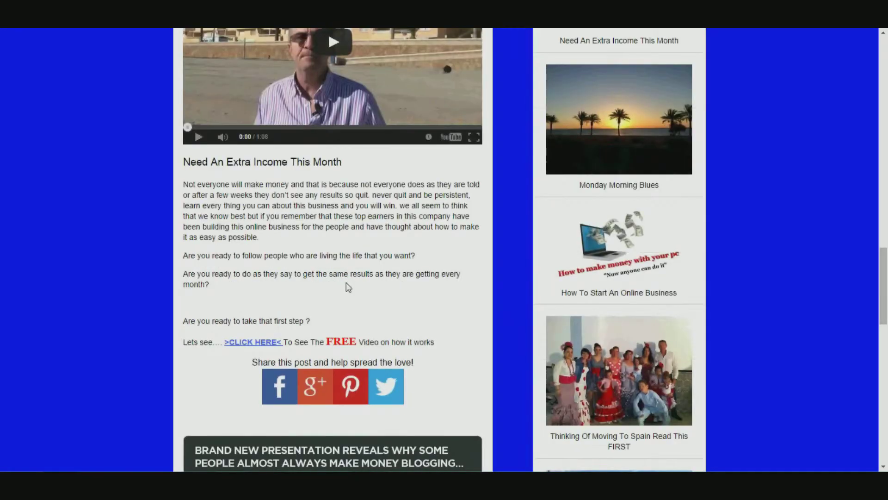
scroll(347, 283, down, 1)
scroll(347, 289, down, 2)
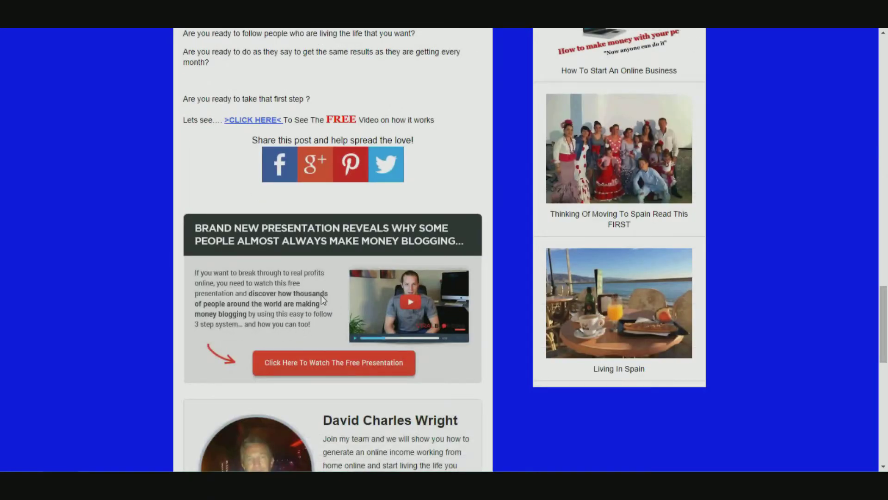
scroll(321, 295, up, 3)
scroll(371, 261, up, 3)
scroll(369, 268, up, 2)
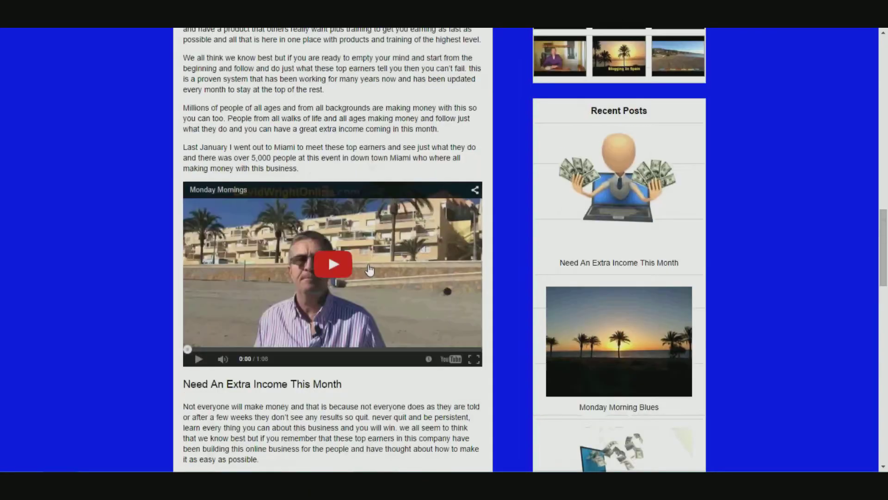
scroll(369, 268, up, 9)
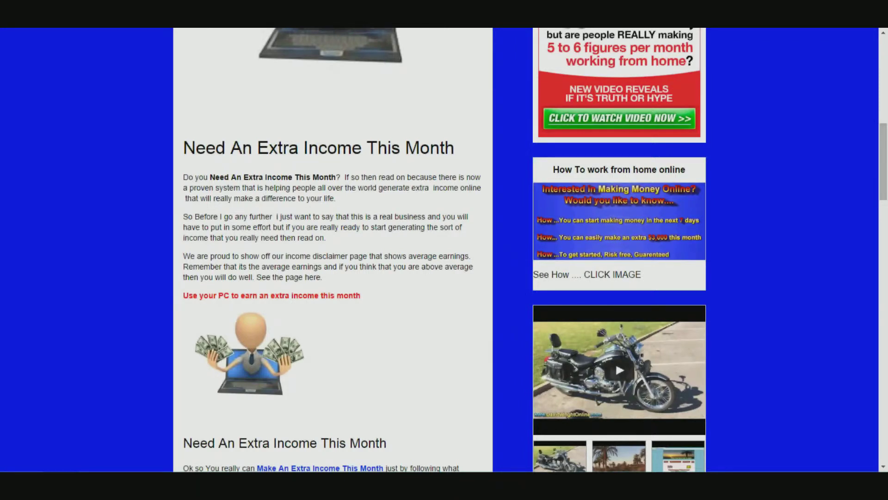
Copy the published post's URL and paste it into the Mass Pinger site's list of URLs to ping.
right_click(406, 25)
click(416, 54)
key(ctrl+t)
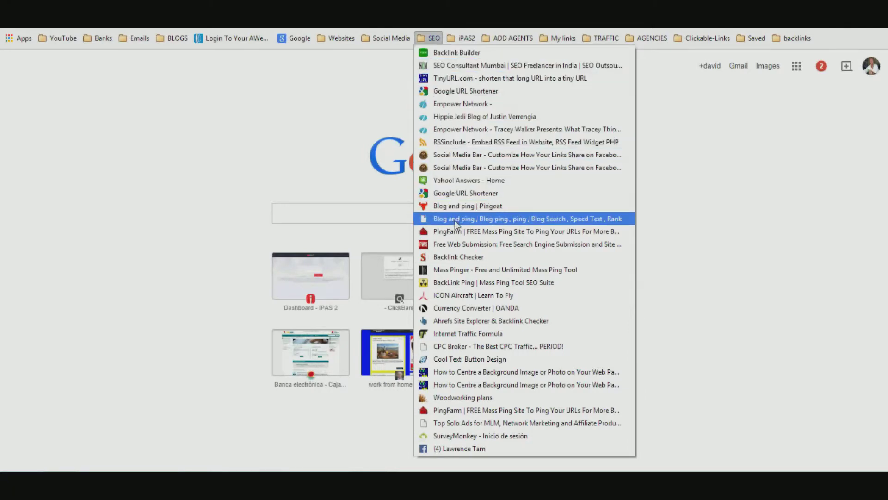
click(446, 270)
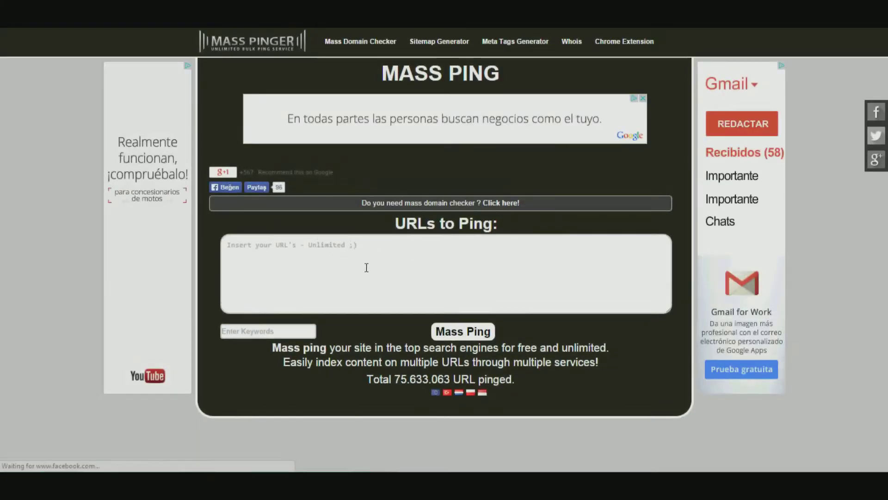
right_click(331, 250)
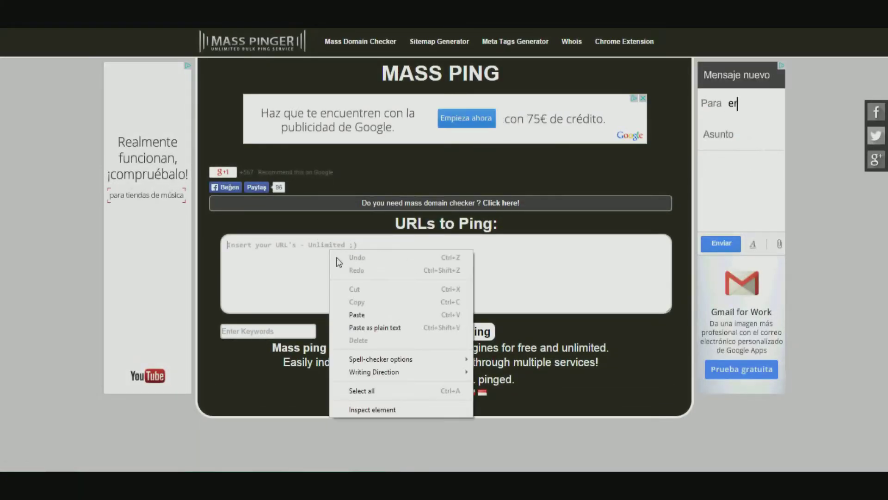
click(365, 315)
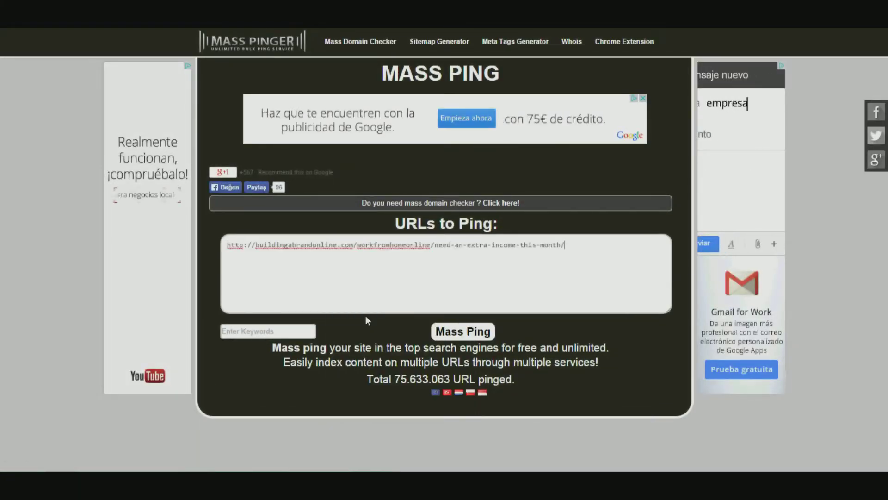
Enter the keywords "need an extra income this month" and submit the post's URL for mass pinging.
click(288, 330)
text(nee)
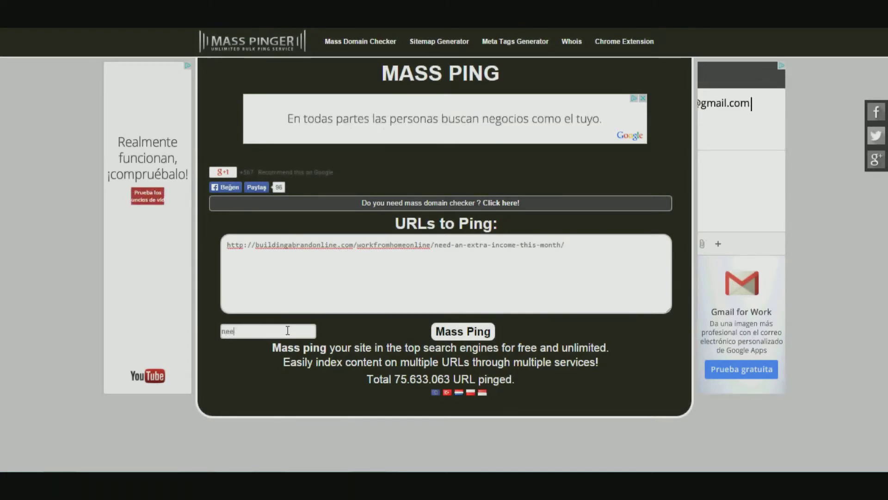
text(d an extra income this )
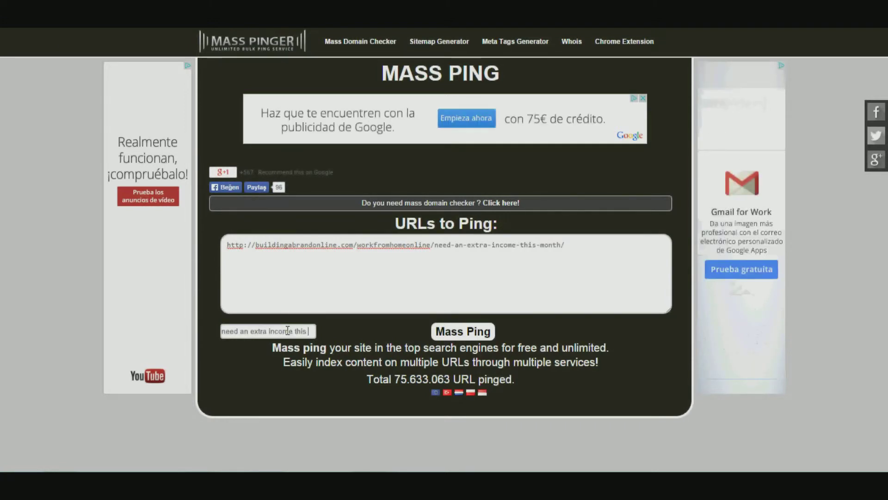
text(month)
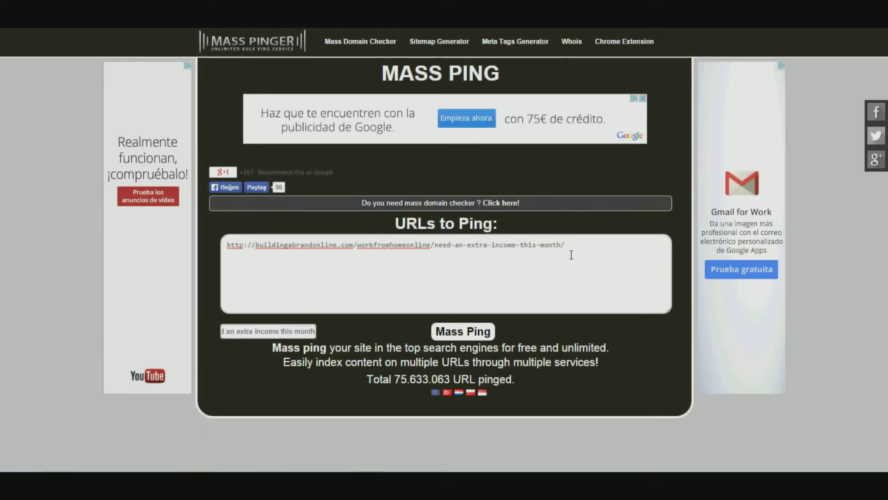
click(462, 334)
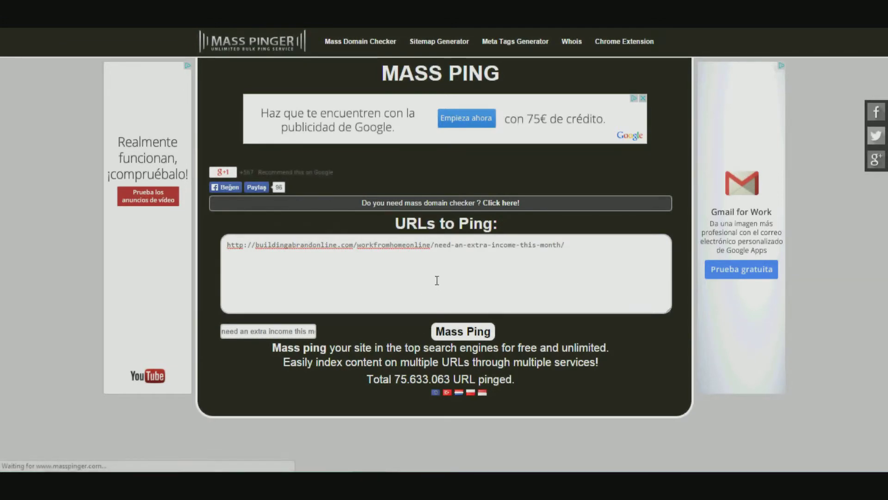
click(462, 333)
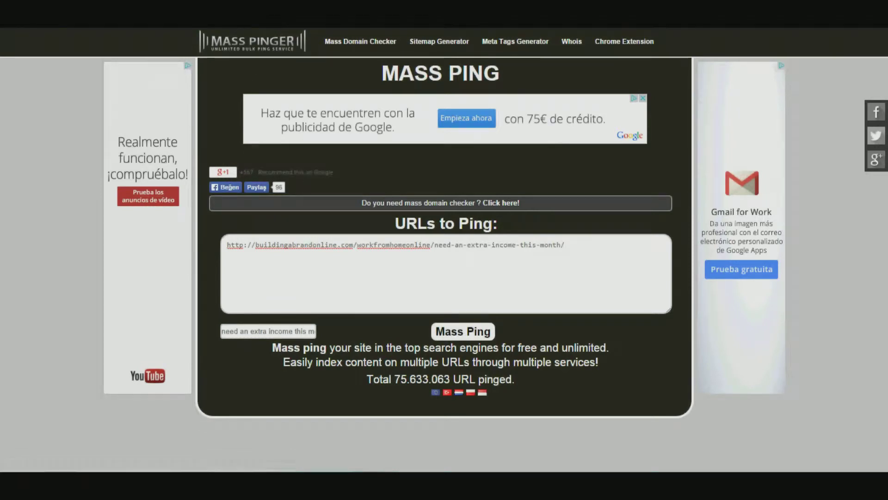
Open the bookmarked Backlink Builder in a new tab, paste the post's URL and start building backlinks.
key(ctrl+t)
click(435, 38)
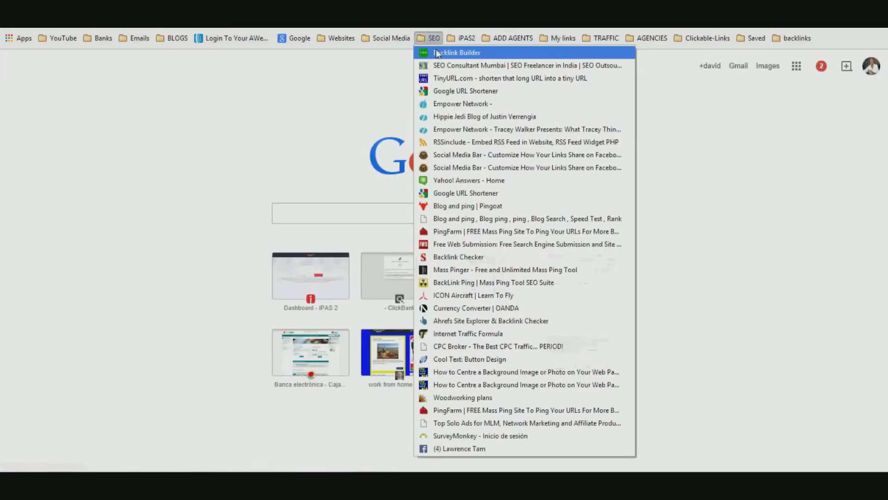
click(438, 54)
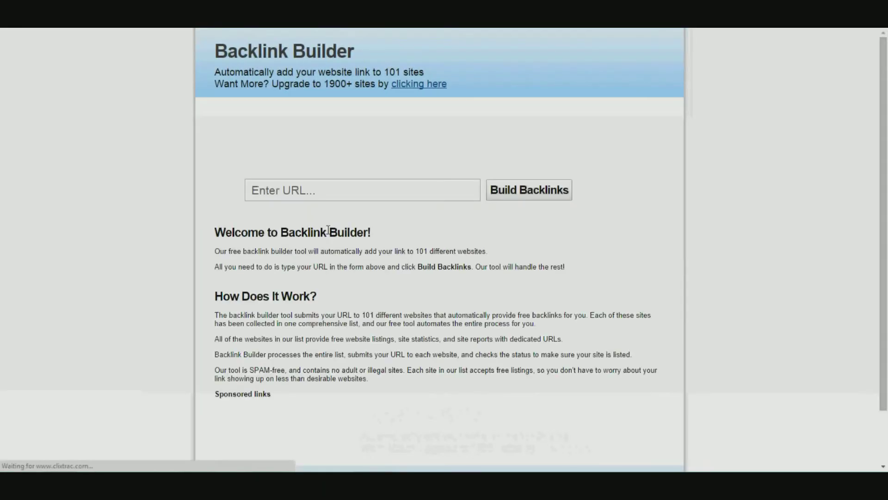
click(324, 187)
right_click(324, 187)
click(351, 249)
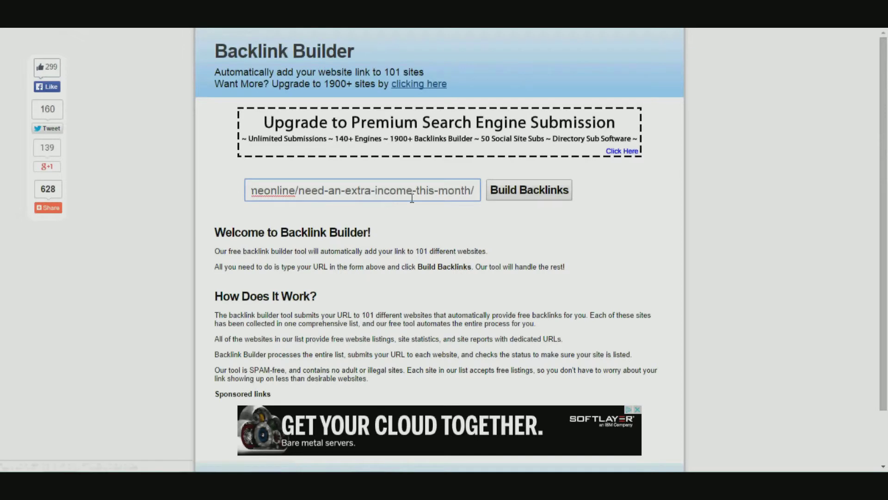
click(517, 193)
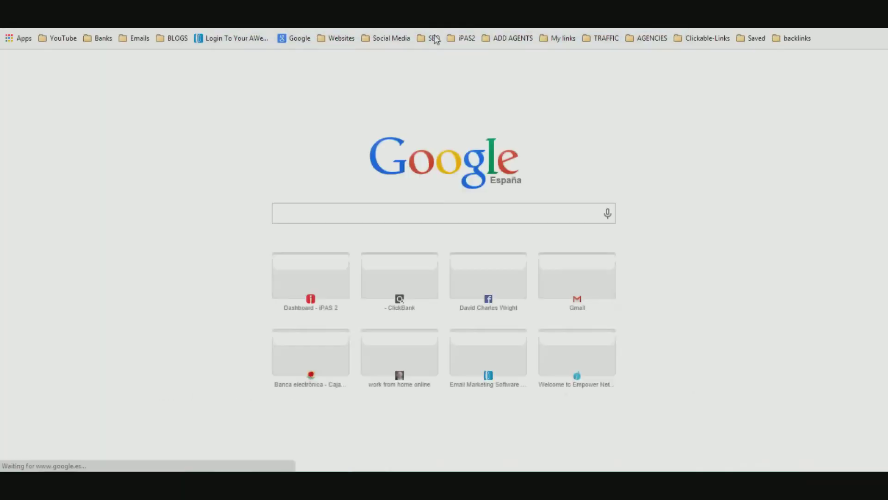
Open the bookmarked Pingoat blog-ping site and look through its list of ping services.
click(434, 39)
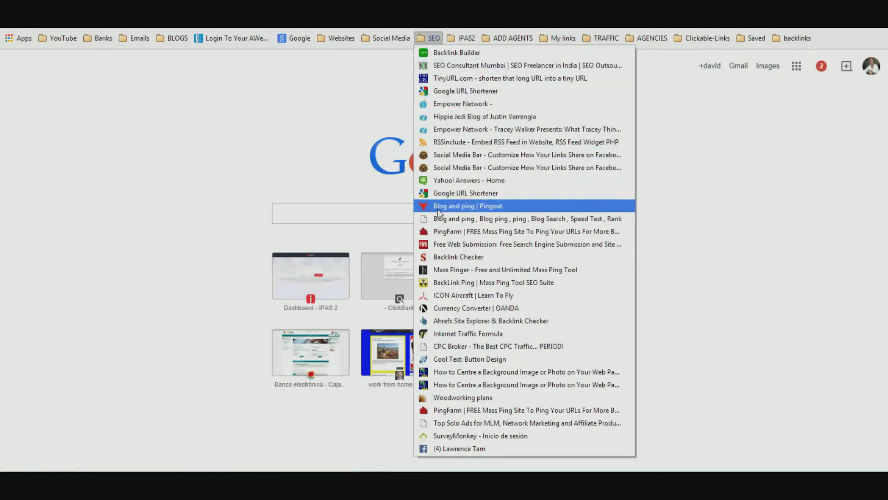
click(437, 206)
scroll(438, 211, down, 10)
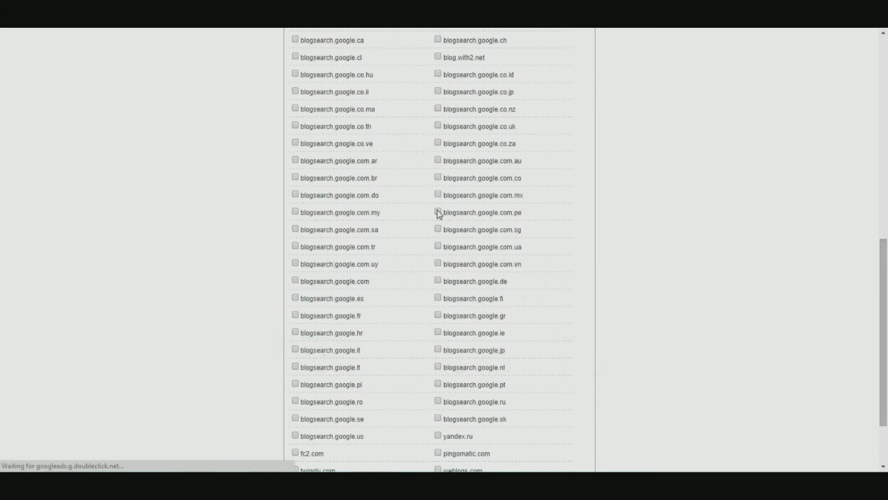
scroll(416, 162, up, 10)
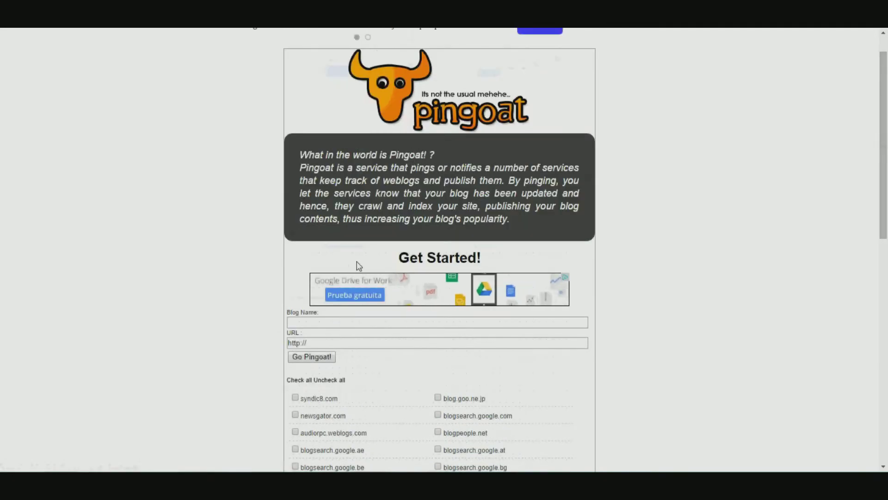
Fill in the Pingoat form with the copied post URL and the blog name "need an extra income this month".
click(315, 344)
double_click(315, 343)
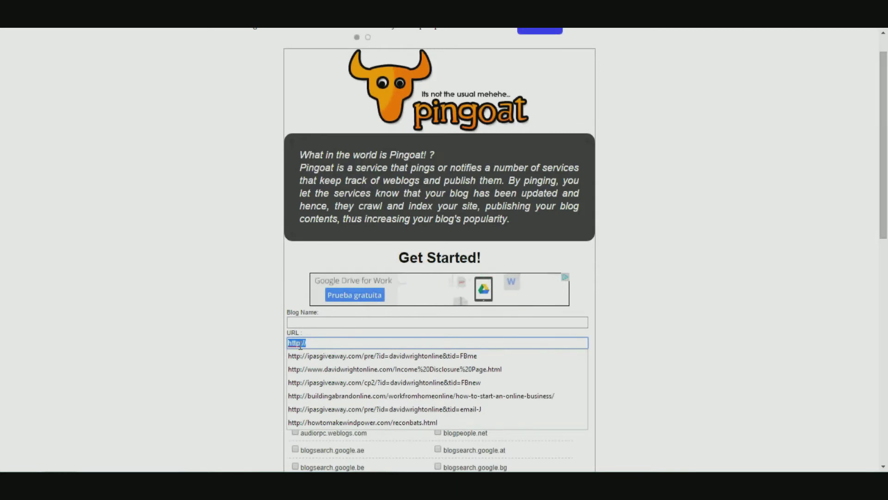
right_click(305, 342)
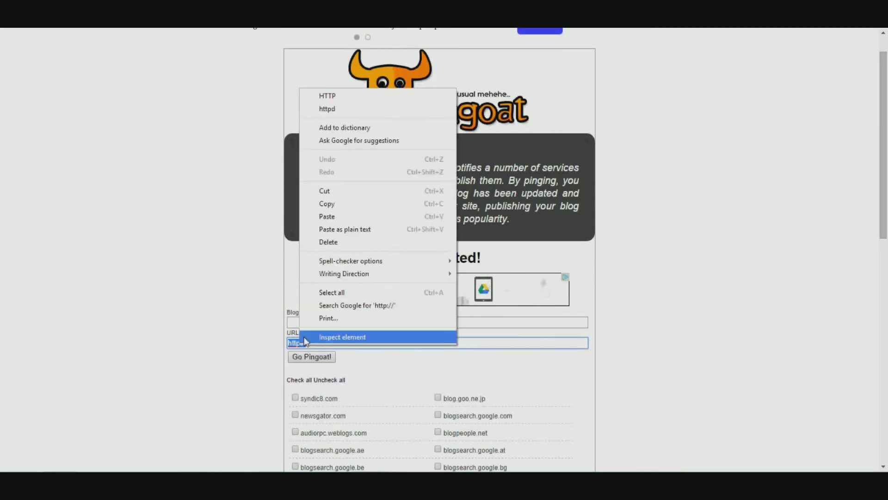
click(324, 216)
click(327, 321)
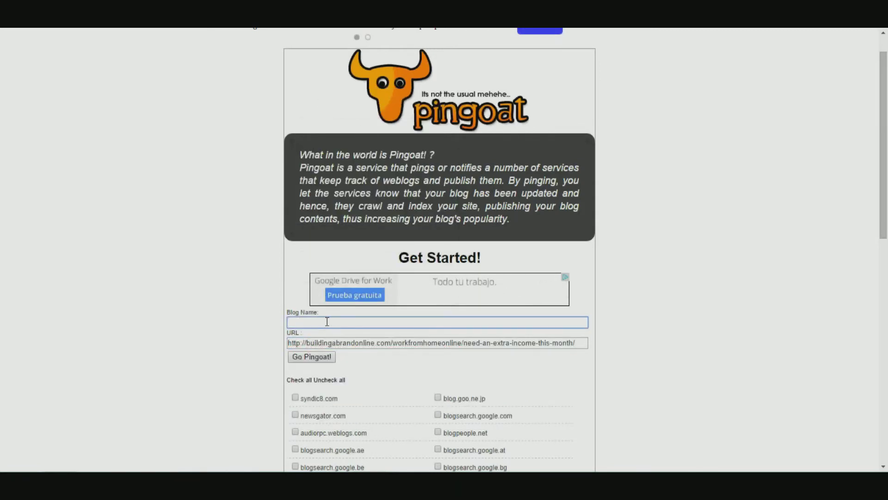
text(need an )
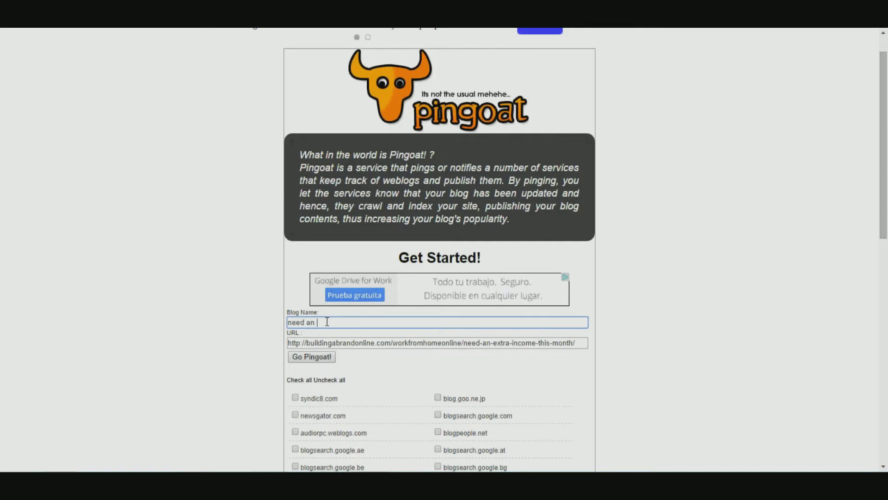
text(extra )
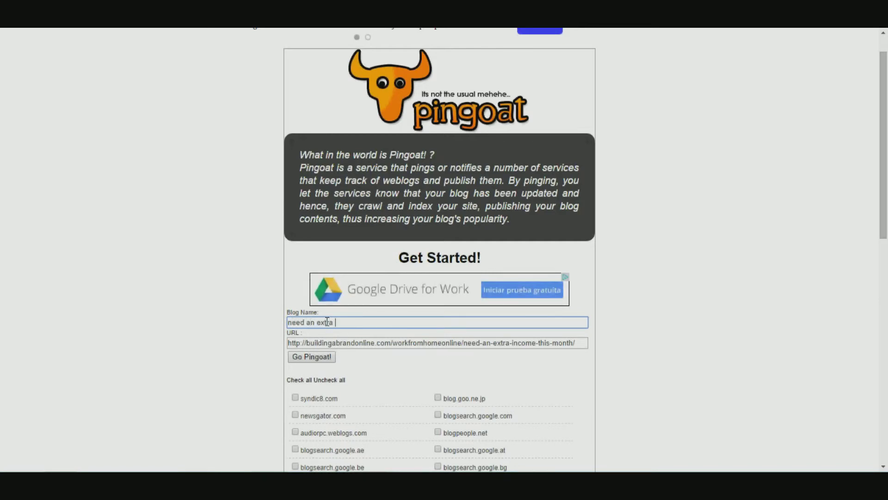
text(income this month)
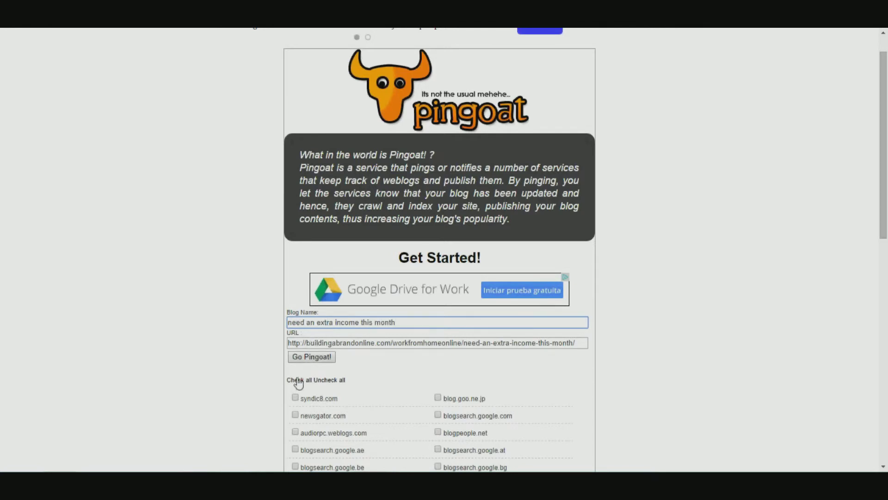
Select all of the listed ping services and submit the post to Pingoat.
click(296, 380)
scroll(374, 403, down, 10)
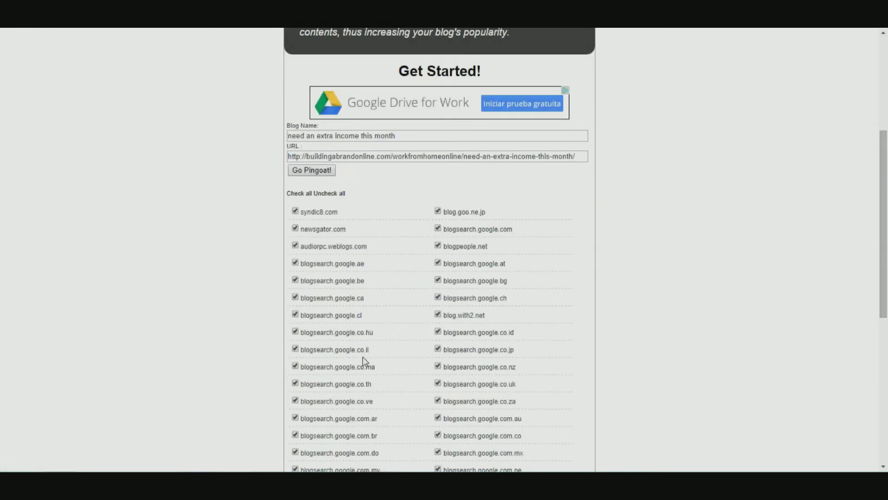
scroll(458, 347, up, 4)
scroll(466, 340, up, 4)
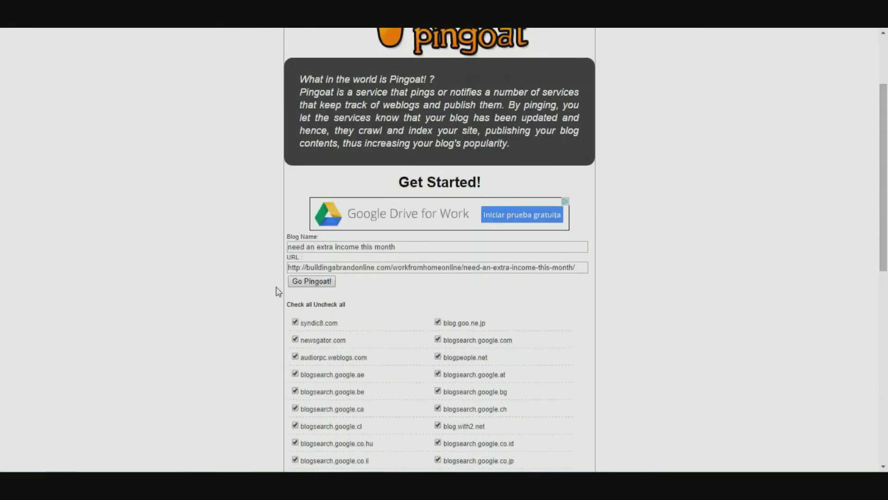
click(303, 282)
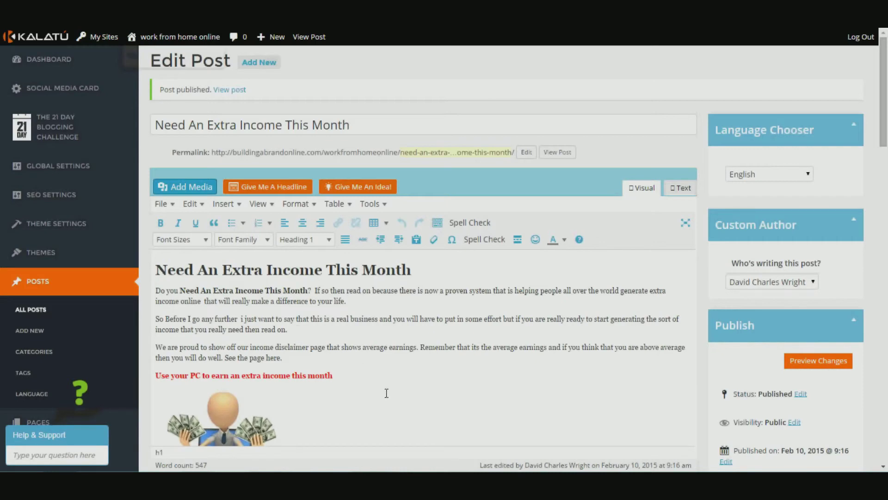
Back in the post editor, merge the last "Need An Extra Income This Month" heading into the line above it, ending with a question mark.
scroll(387, 393, down, 1)
scroll(347, 359, down, 1)
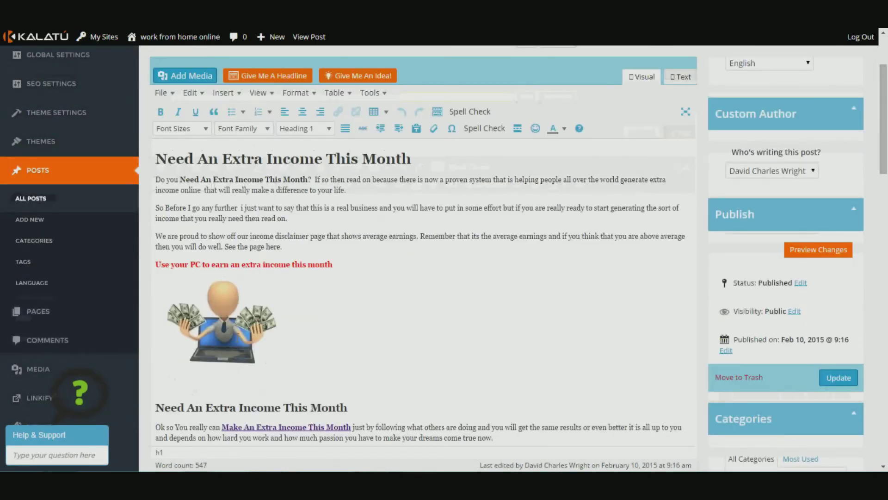
scroll(69, 285, up, 2)
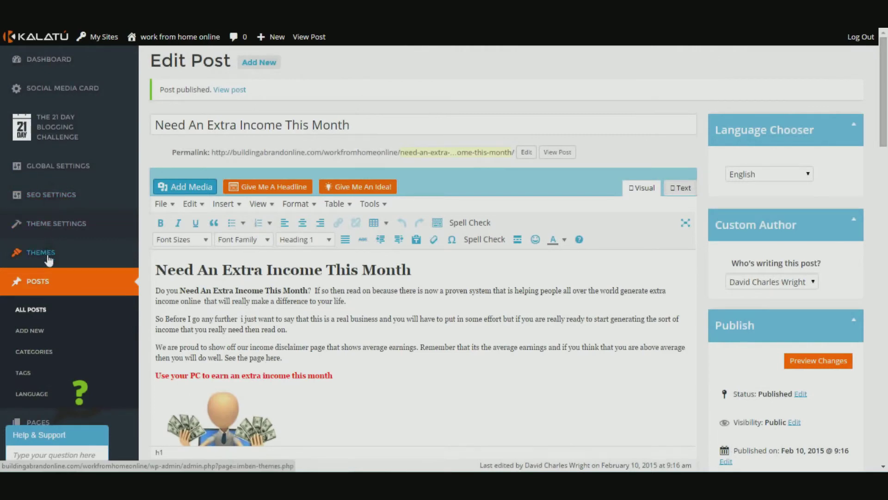
scroll(376, 318, down, 10)
click(158, 390)
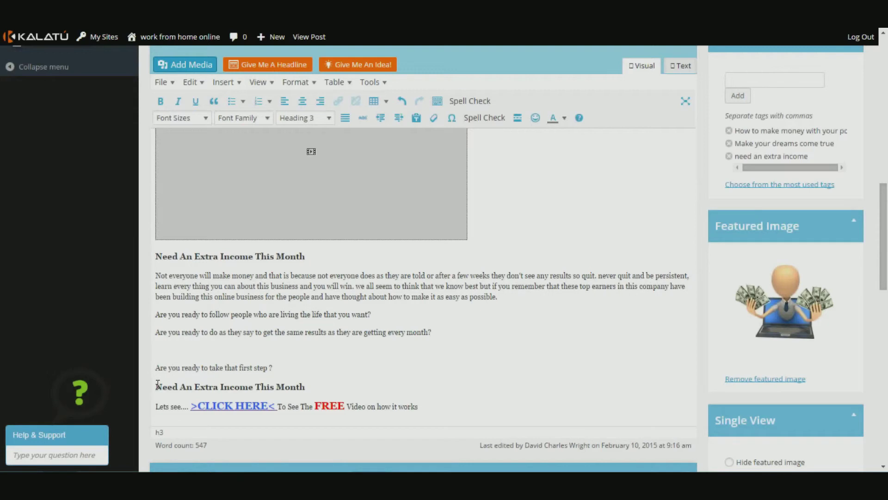
key(BackSpace)
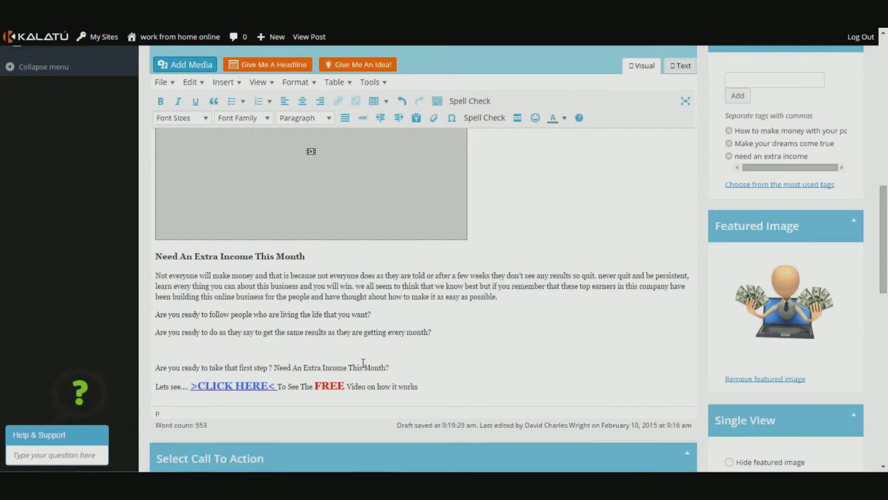
Make the closing phrase "Need An Extra Income This Month?" bold and italic, and update the published post.
drag(390, 368, 277, 365)
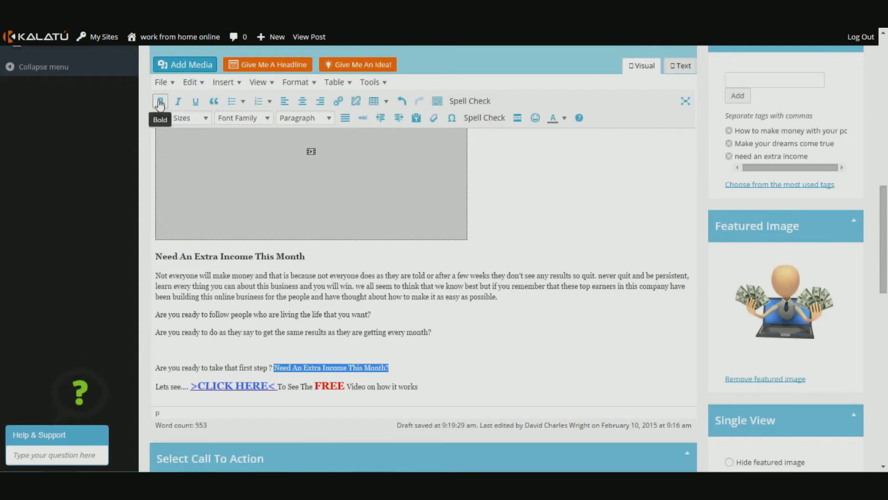
click(178, 100)
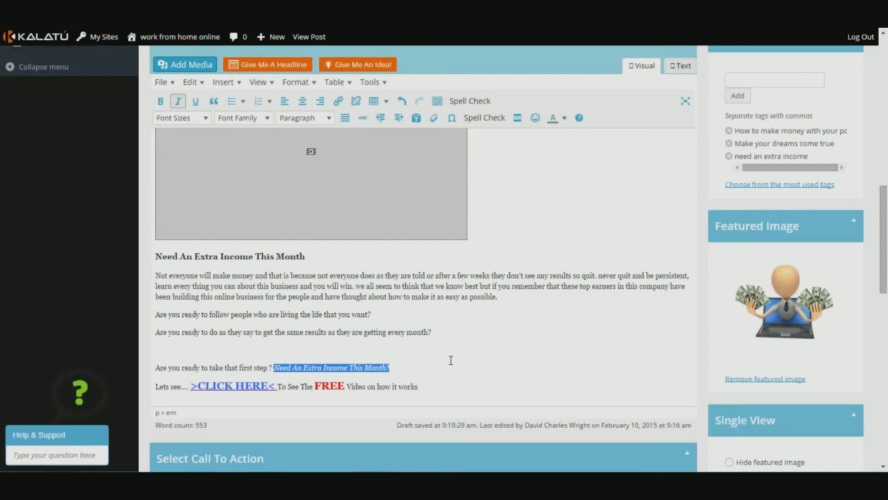
click(160, 101)
click(532, 341)
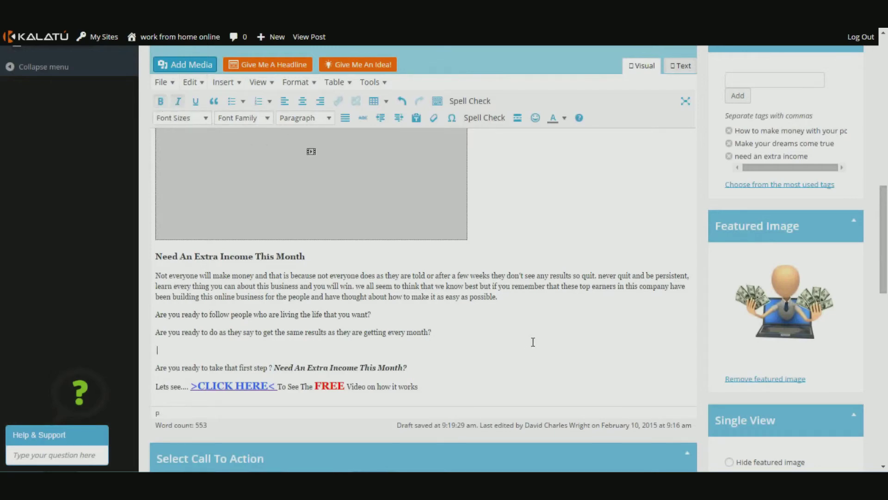
scroll(634, 328, up, 15)
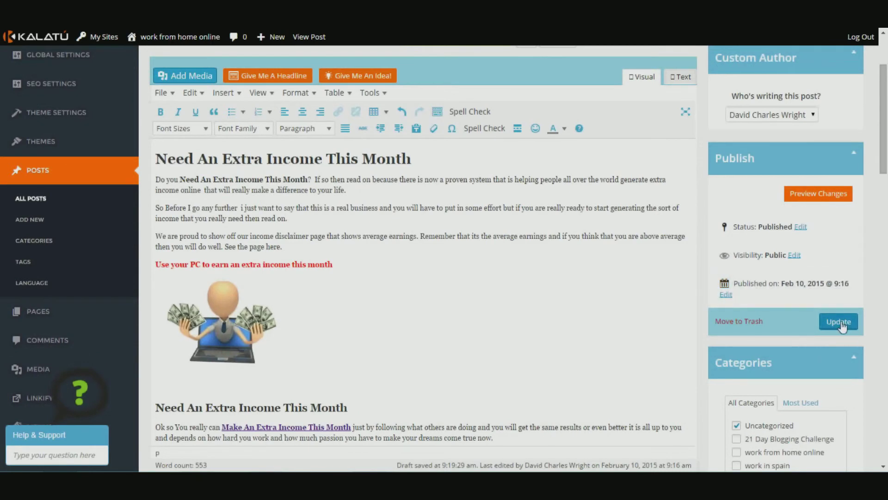
click(839, 324)
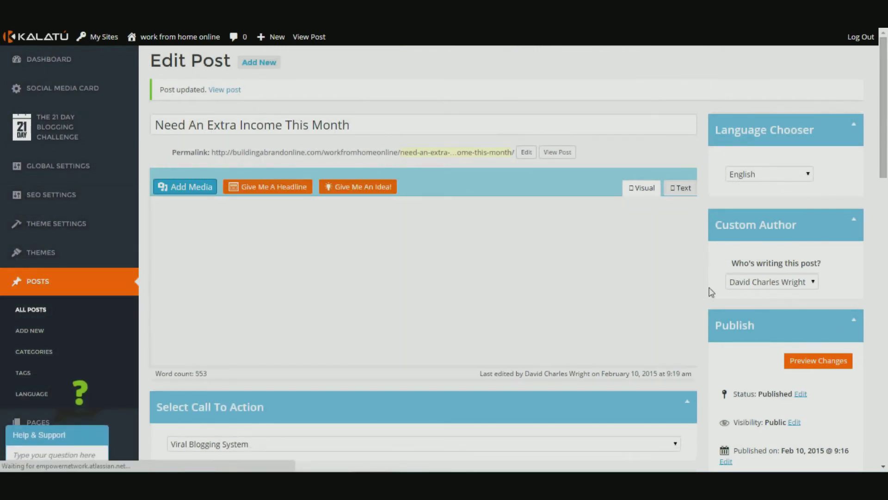
Visit the live blog site and open the full "Need An Extra Income This Month" post.
mouse_move(180, 41)
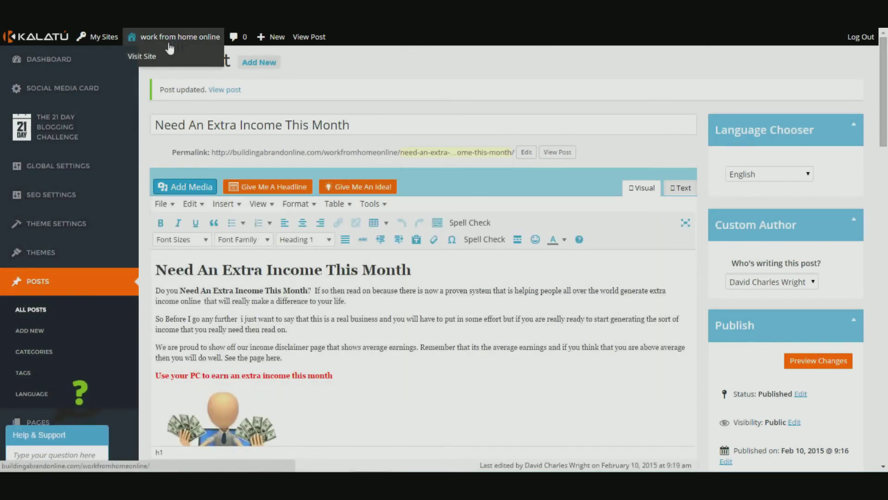
click(141, 57)
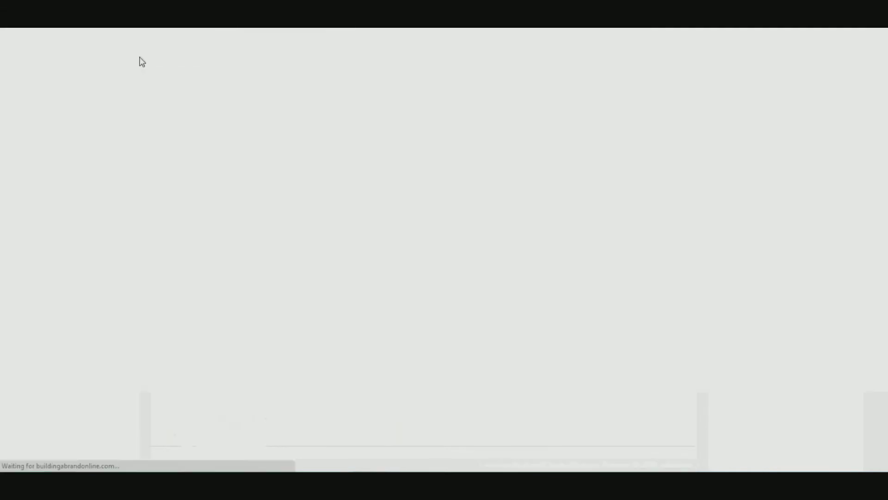
scroll(377, 274, down, 6)
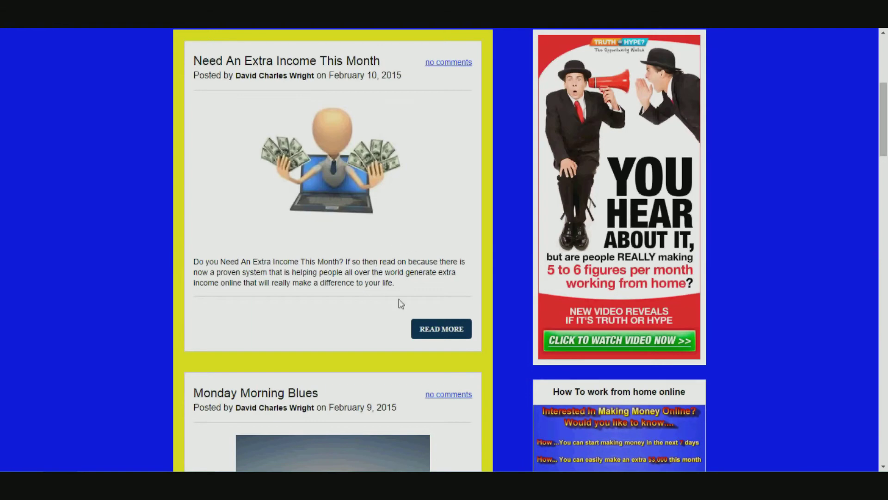
click(438, 330)
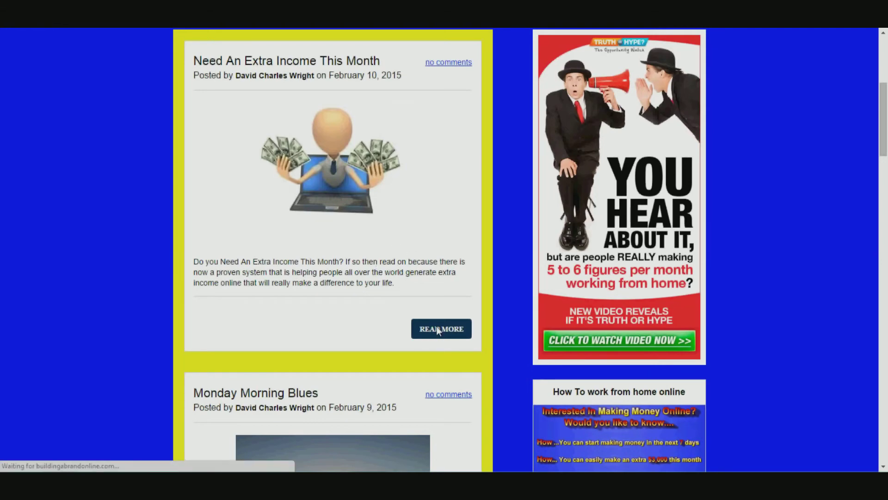
Review the live post from its headings and text to the closing keyword line, share links, call to action and recent posts.
scroll(415, 306, down, 12)
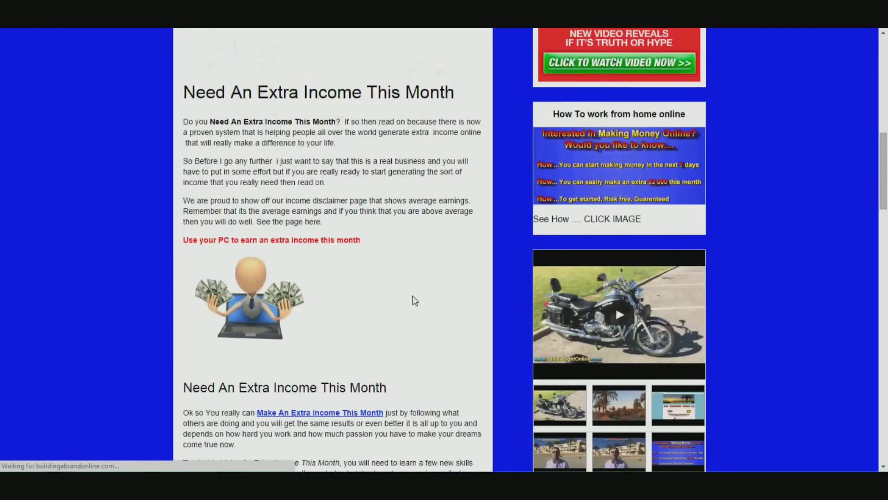
scroll(415, 300, down, 13)
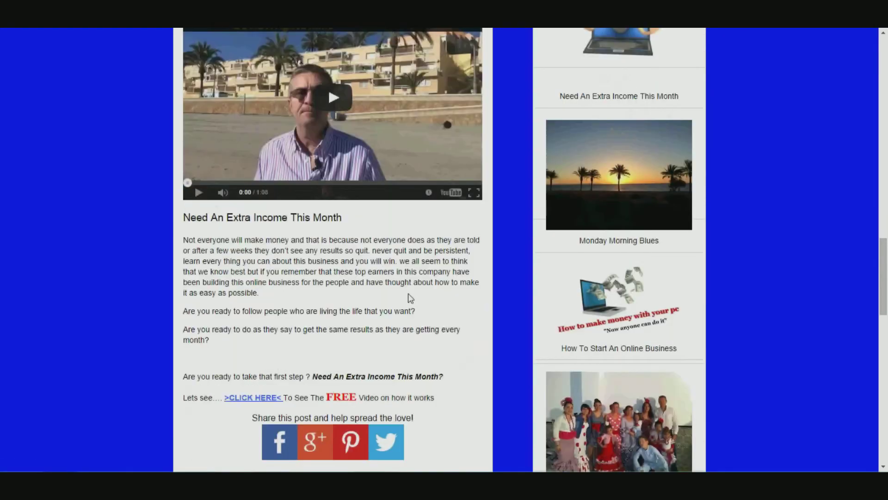
scroll(408, 294, down, 4)
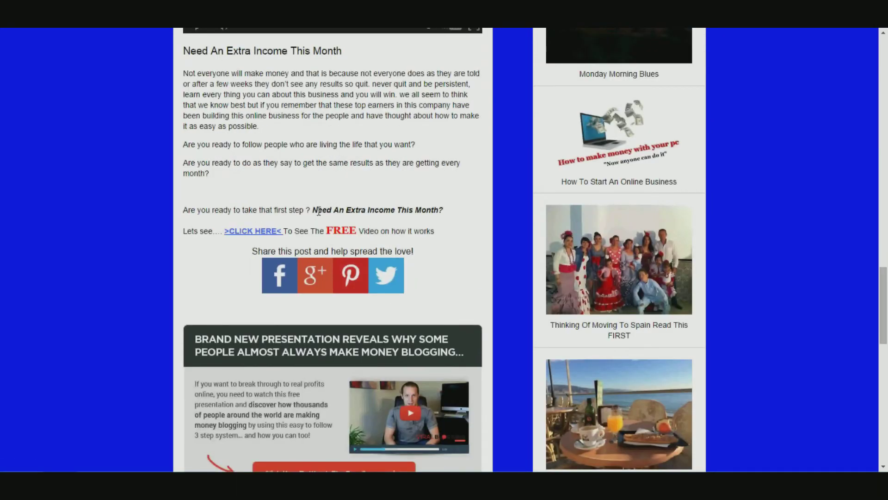
scroll(388, 220, up, 12)
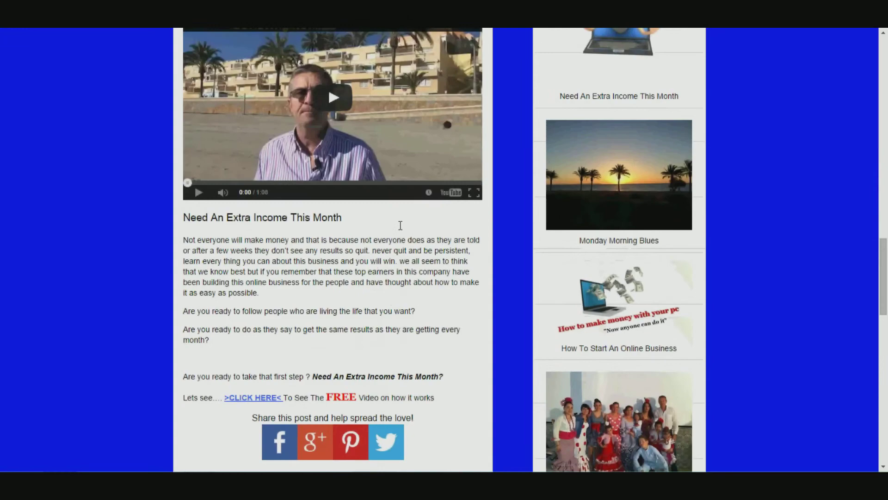
scroll(388, 228, up, 9)
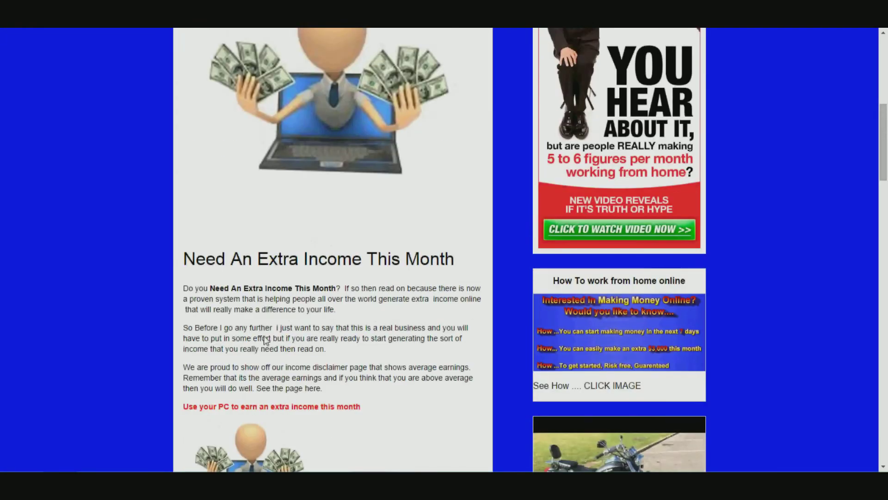
scroll(326, 290, down, 1)
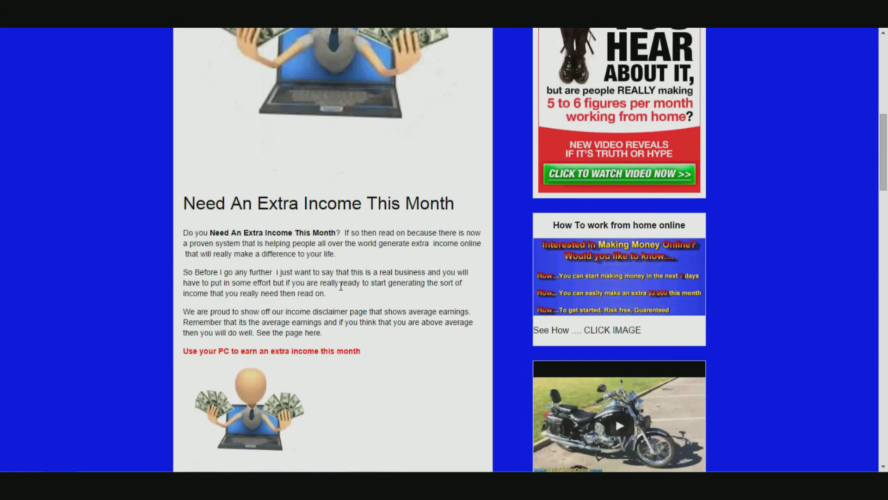
scroll(341, 286, down, 5)
scroll(624, 317, down, 2)
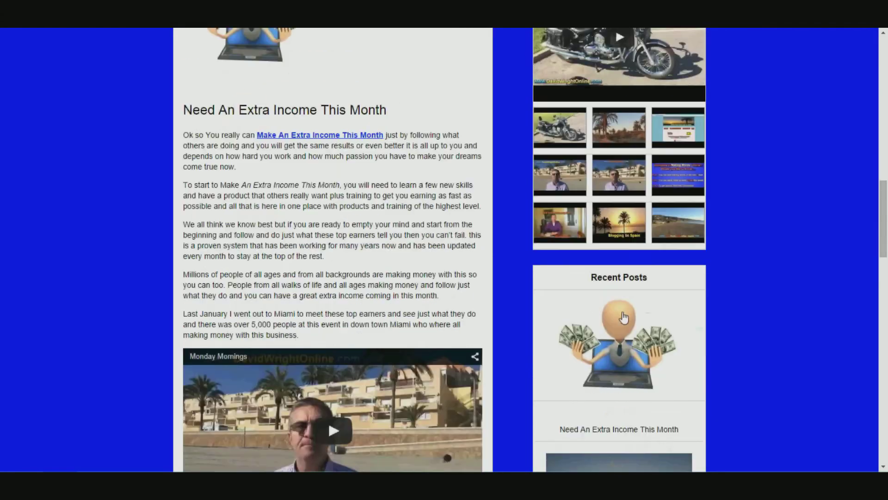
scroll(625, 317, down, 8)
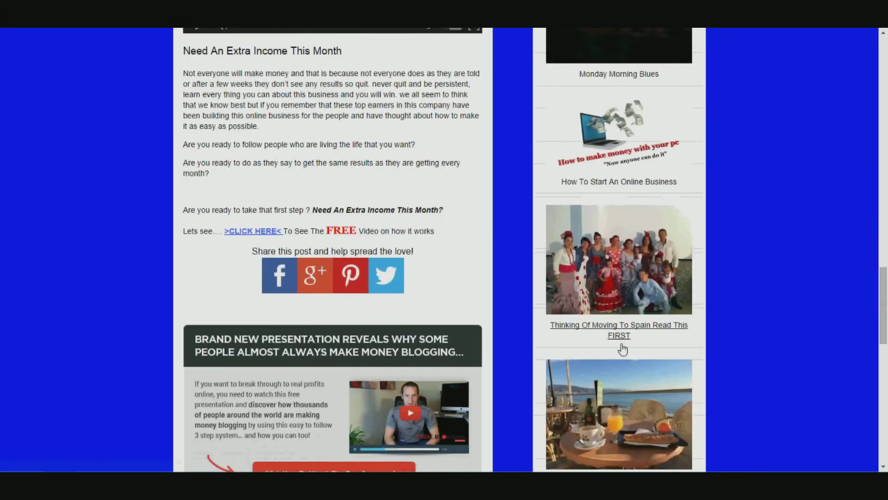
scroll(463, 293, down, 1)
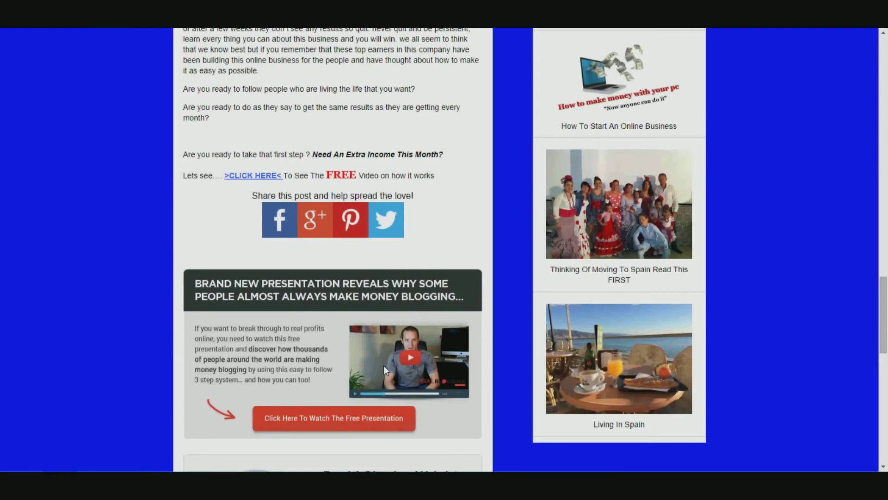
scroll(373, 358, up, 9)
scroll(324, 297, up, 15)
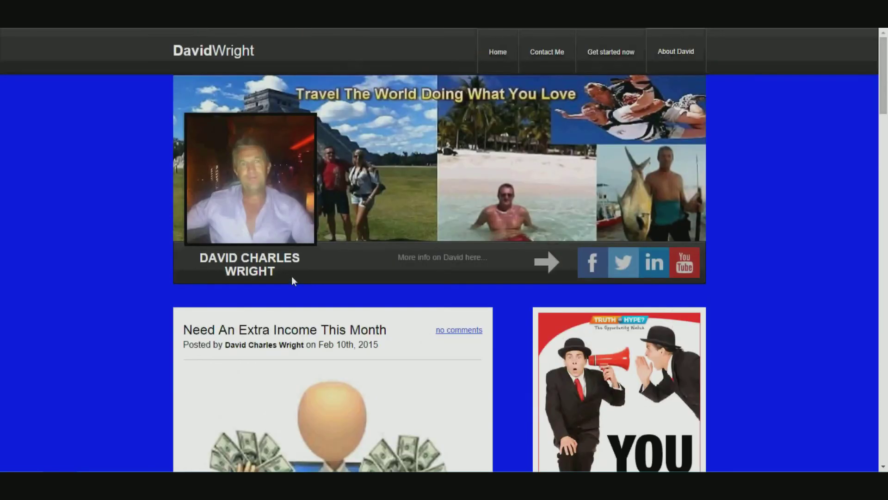